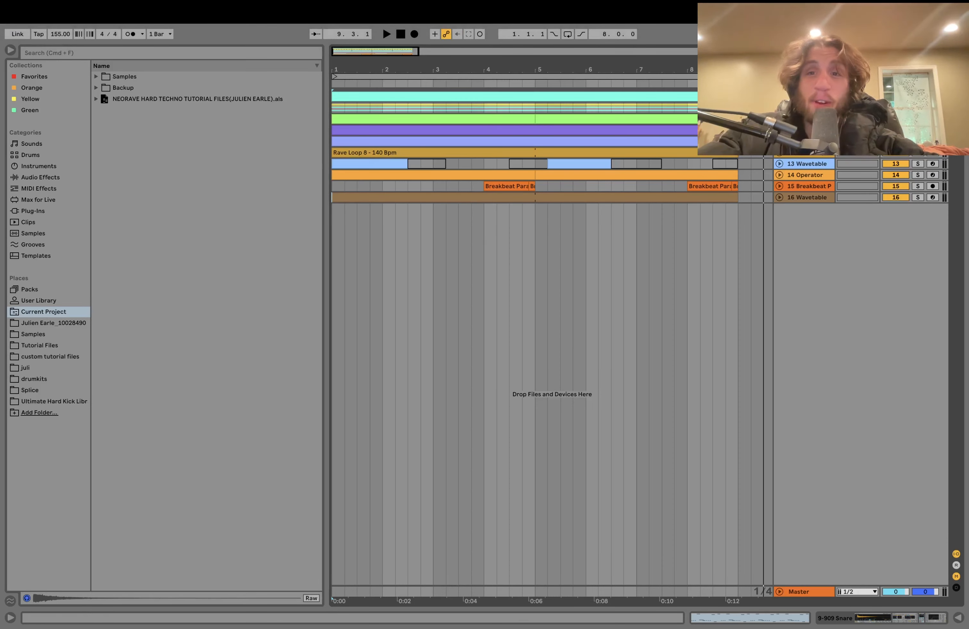
# Unfold the first track, solo it and play it while viewing its hard techno Kick 13 sampler
pyautogui.click(779, 96)
pyautogui.click(918, 96)
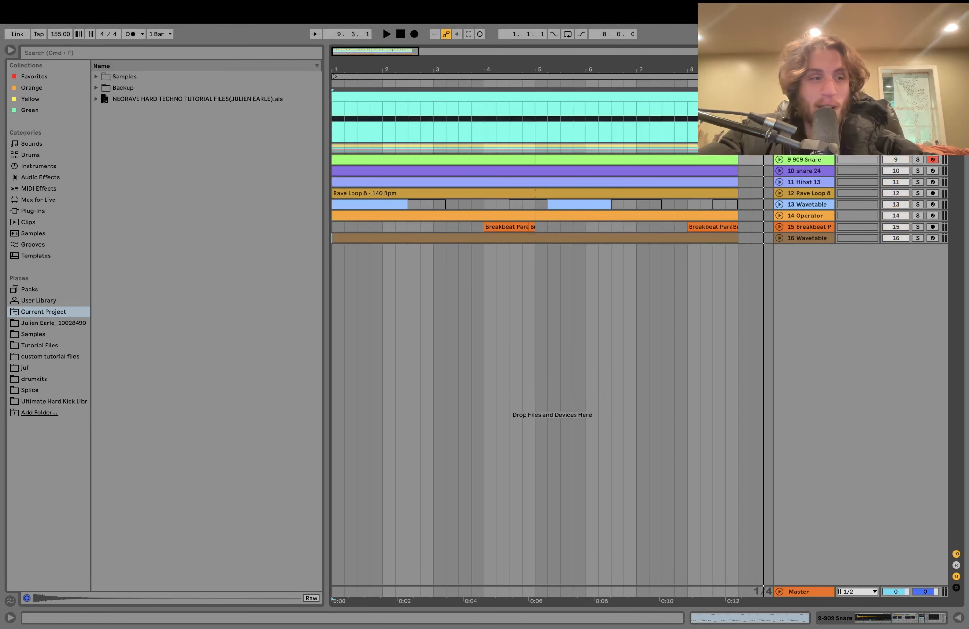
pyautogui.press('space')
pyautogui.doubleClick(811, 96)
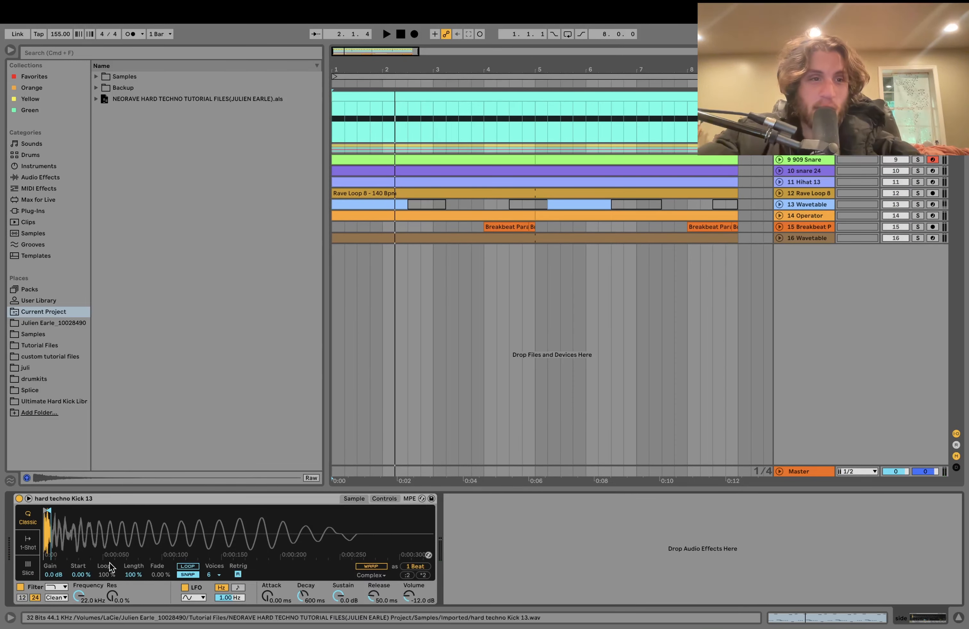
pyautogui.press('space')
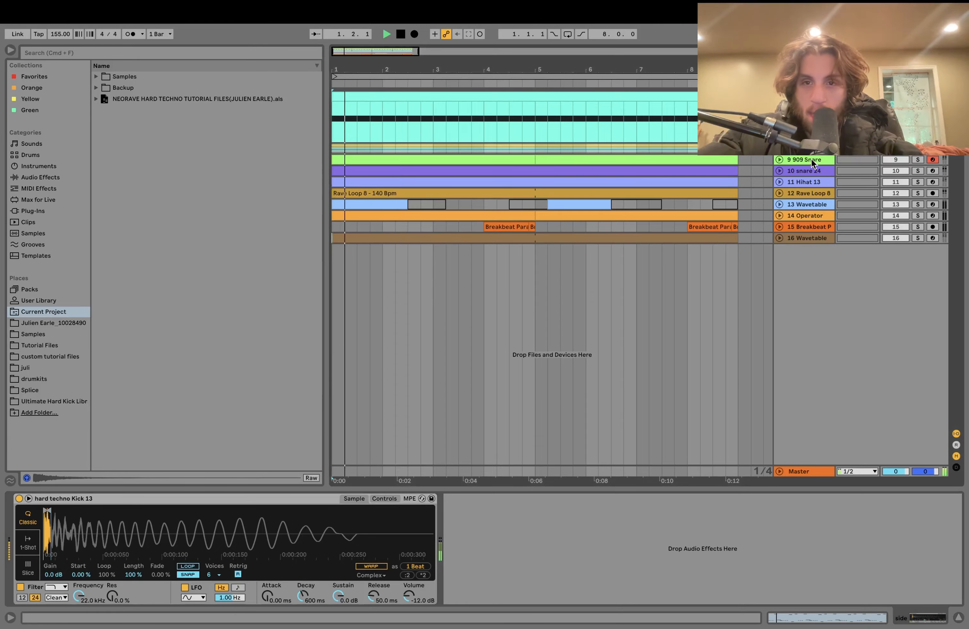
# Expand the yellow kick group and play it to review all its layers
pyautogui.click(779, 148)
pyautogui.scroll(-3, 779, 149)
pyautogui.scroll(-3, 639, 279)
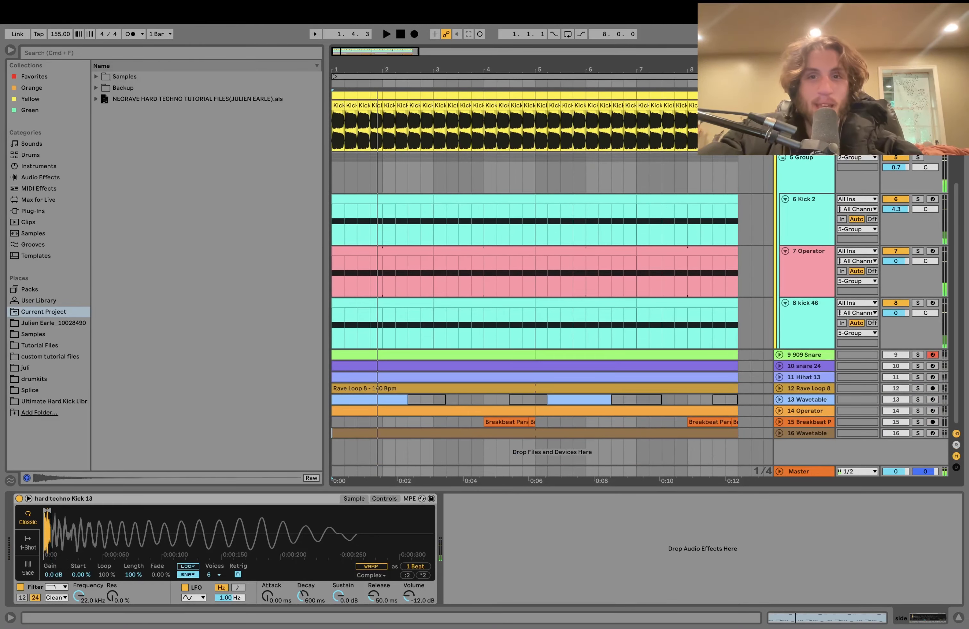
pyautogui.press('space')
pyautogui.scroll(1, 640, 279)
pyautogui.scroll(3, 802, 168)
# Stop playback and collapse the 3 Instrument Rack and 4 Kick_09 tracks and the 5 Group
pyautogui.click(802, 167)
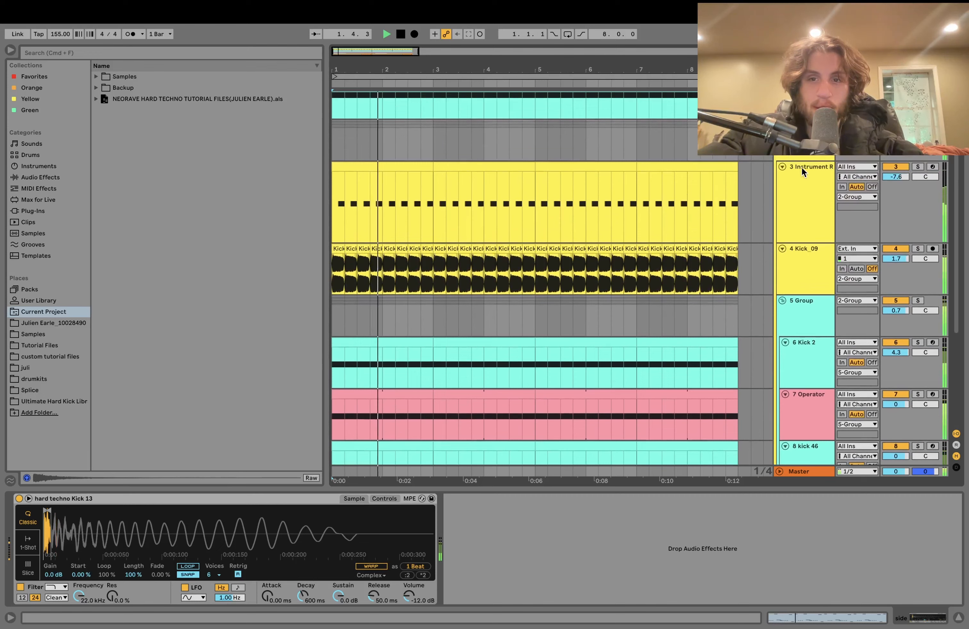
pyautogui.press('Left')
pyautogui.press('Down')
pyautogui.press('space')
pyautogui.press('Down')
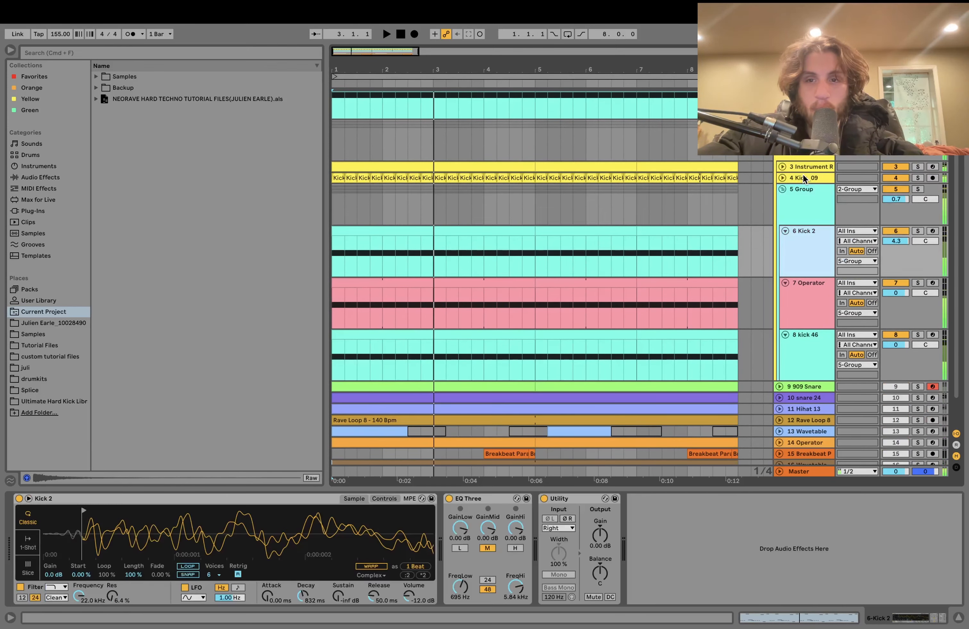
pyautogui.press('Up')
pyautogui.press('Left')
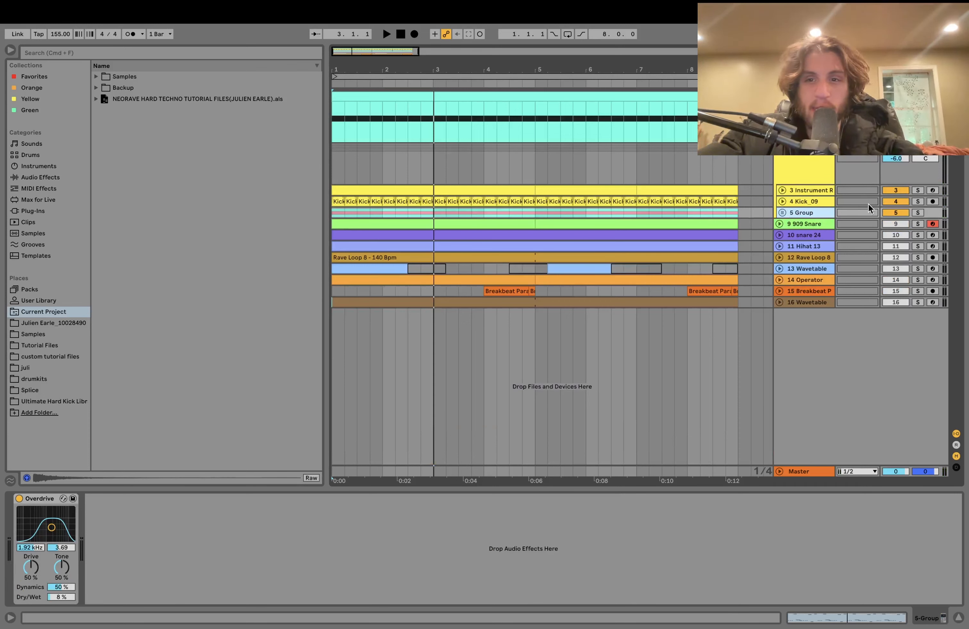
# Solo and play the 5 Group, 4 Kick_09 and 3 Instrument Rack tracks one at a time to compare them
pyautogui.click(918, 213)
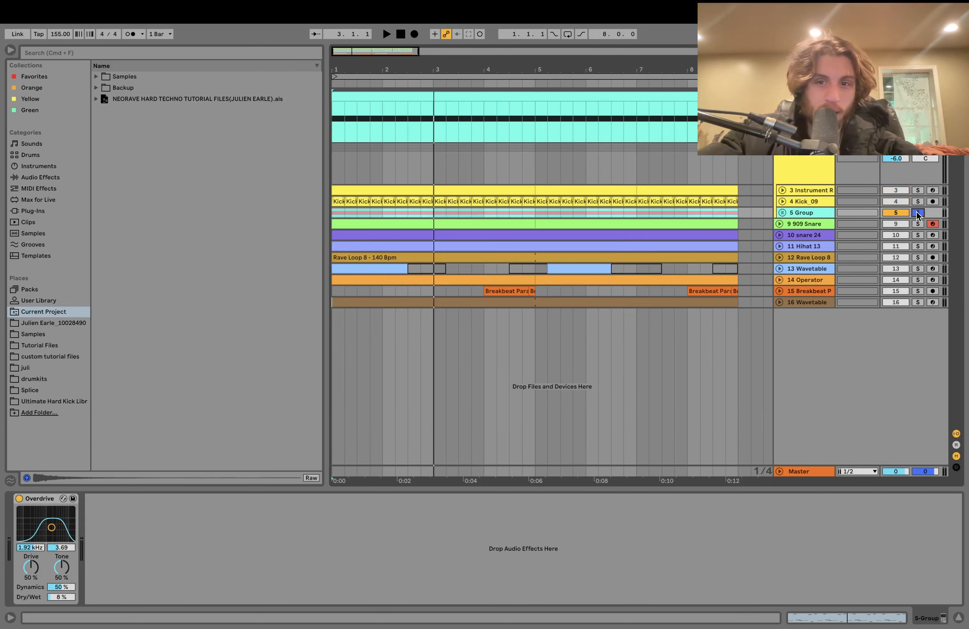
pyautogui.press('space')
pyautogui.click(918, 202)
pyautogui.press('space')
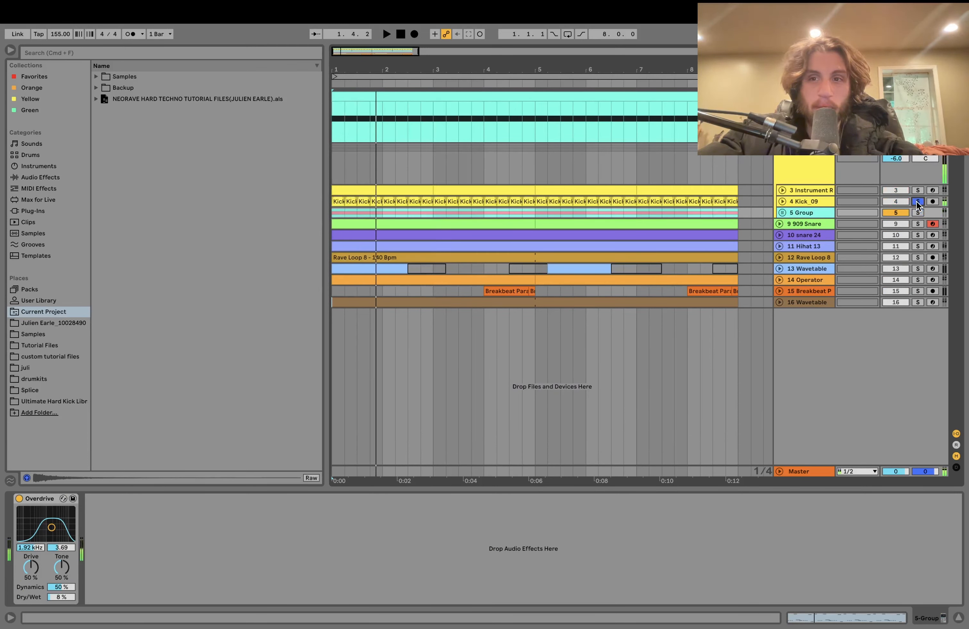
pyautogui.press('space')
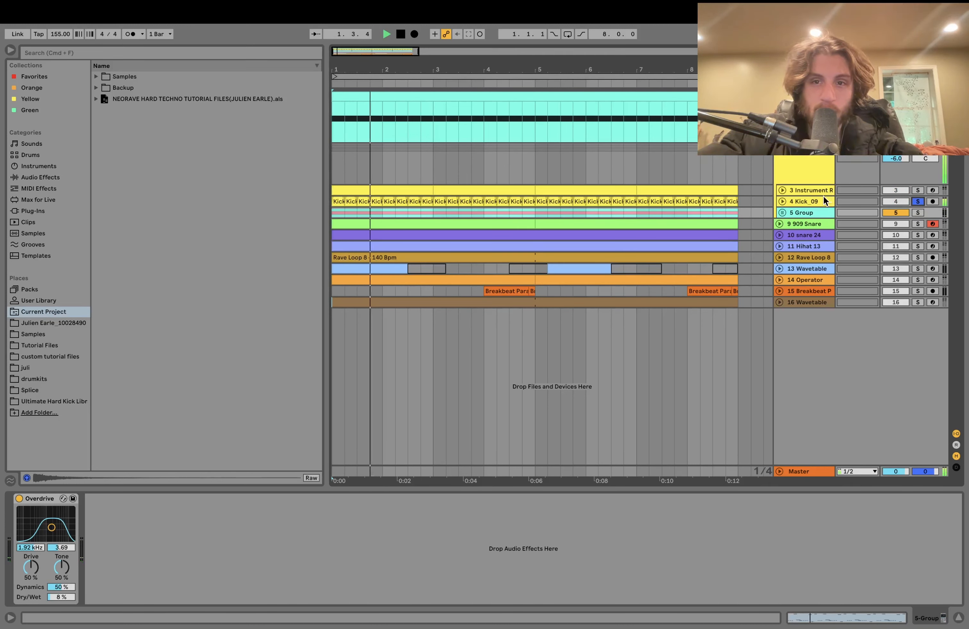
pyautogui.click(917, 190)
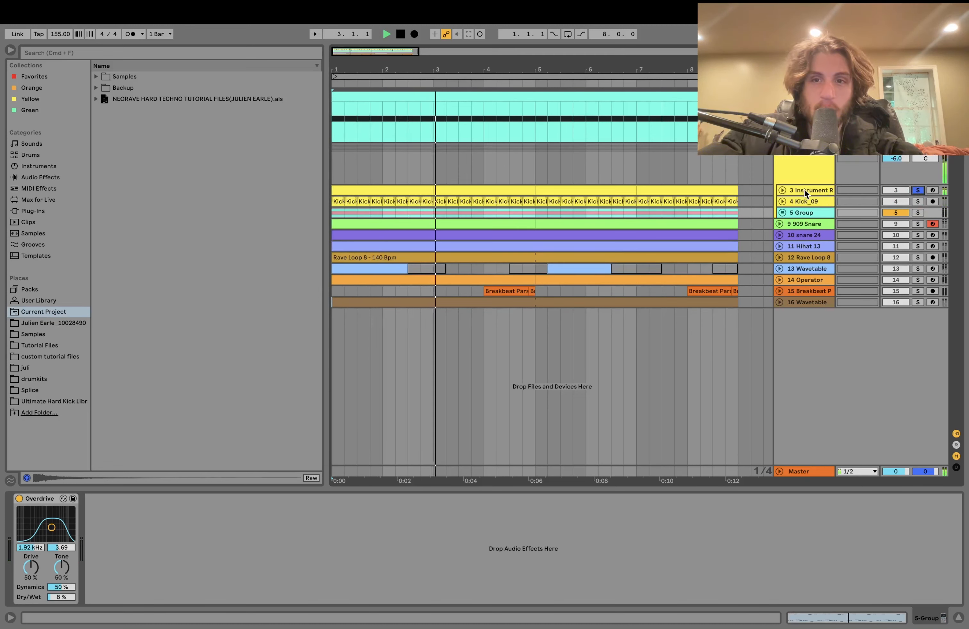
pyautogui.press('space')
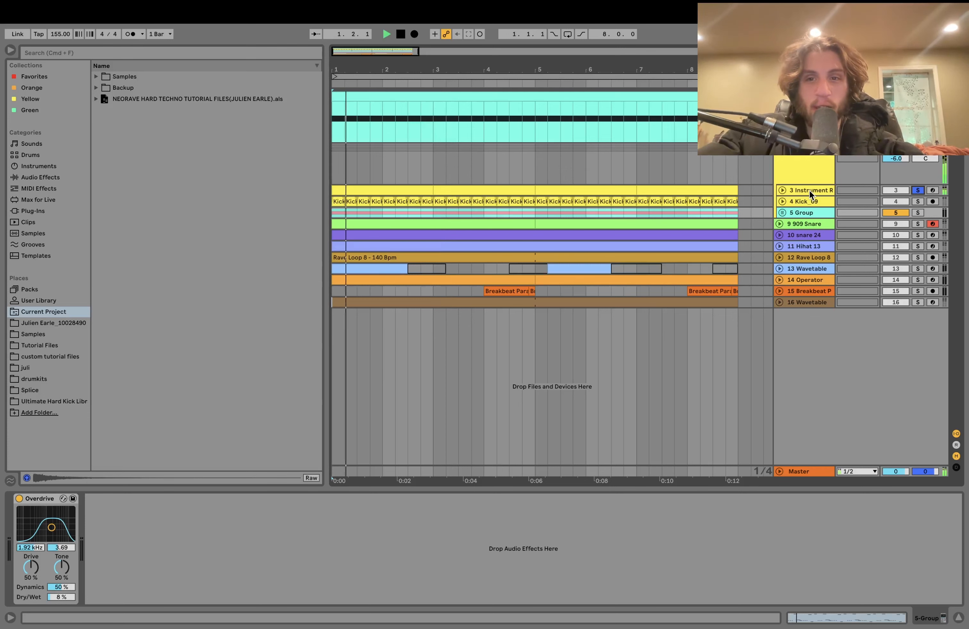
pyautogui.press('space')
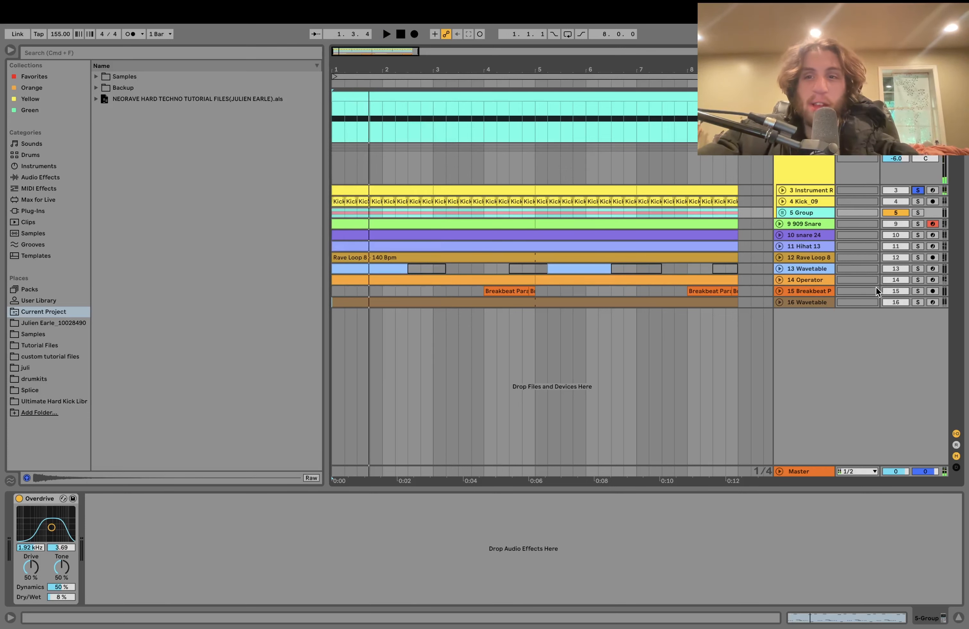
# Expand the 5 Group and play its three layers together in solo
pyautogui.click(782, 212)
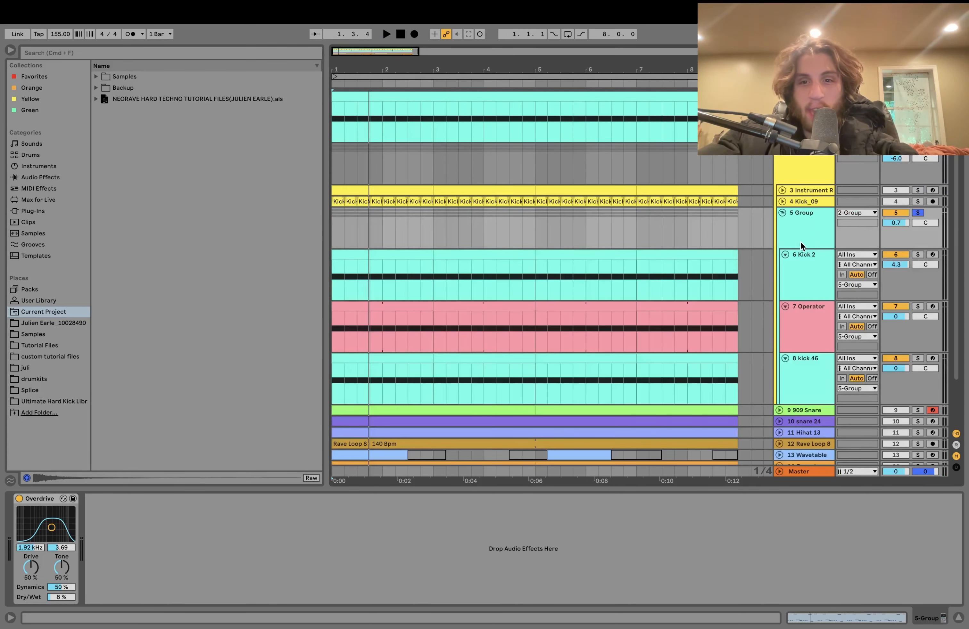
pyautogui.press('space')
pyautogui.press('space')
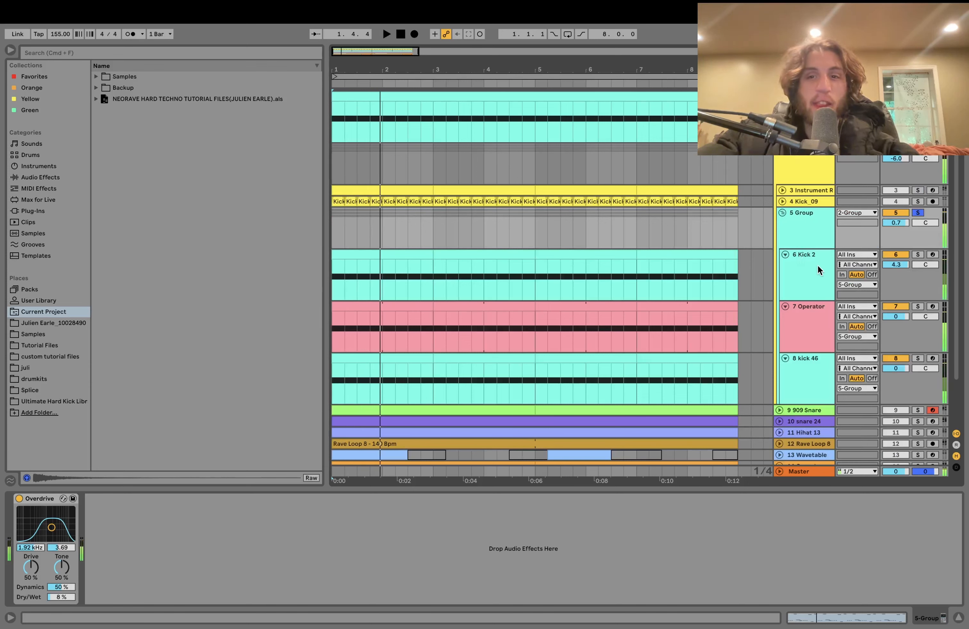
# Solo and play the 6 Kick 2 and 8 kick 46 tracks individually with their device chains shown
pyautogui.click(918, 254)
pyautogui.click(813, 270)
pyautogui.press('space')
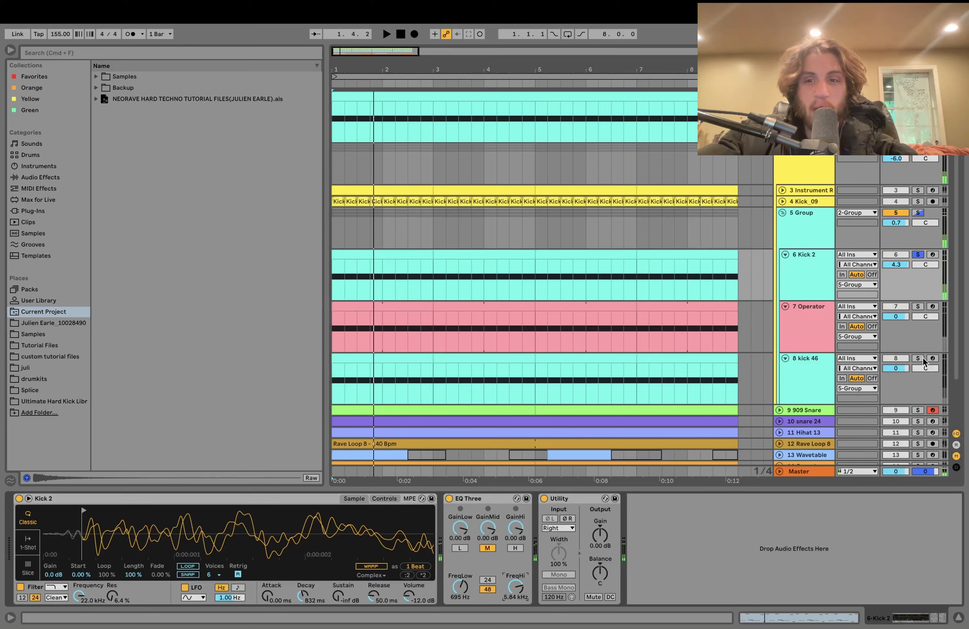
pyautogui.click(918, 358)
pyautogui.click(816, 377)
pyautogui.press('space')
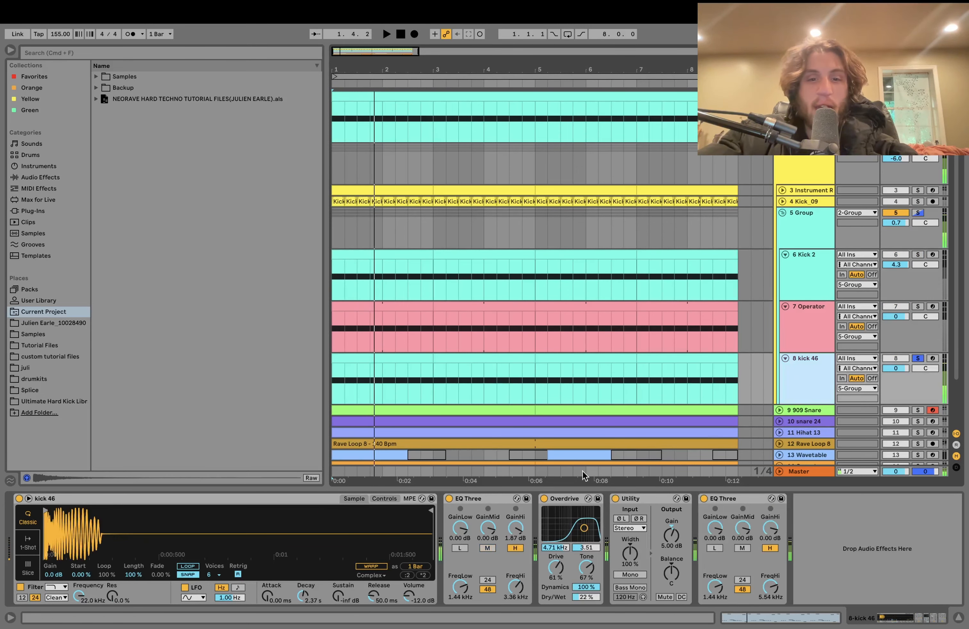
# Replay Kick 2 and kick 46 in solo, examining the Kick 2 sample and EQ and kick 46's Overdrive chain
pyautogui.click(801, 262)
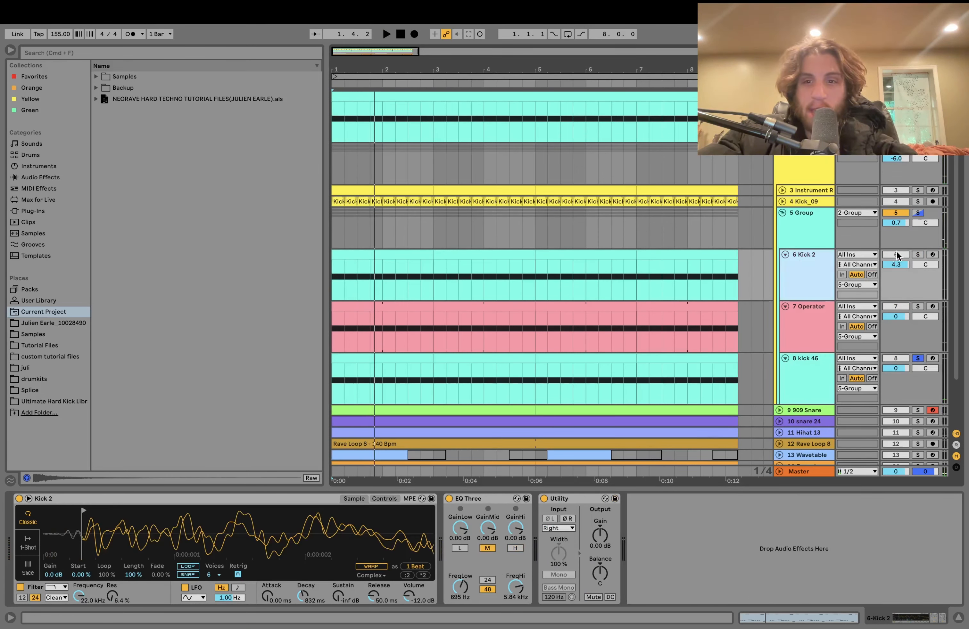
pyautogui.press('space')
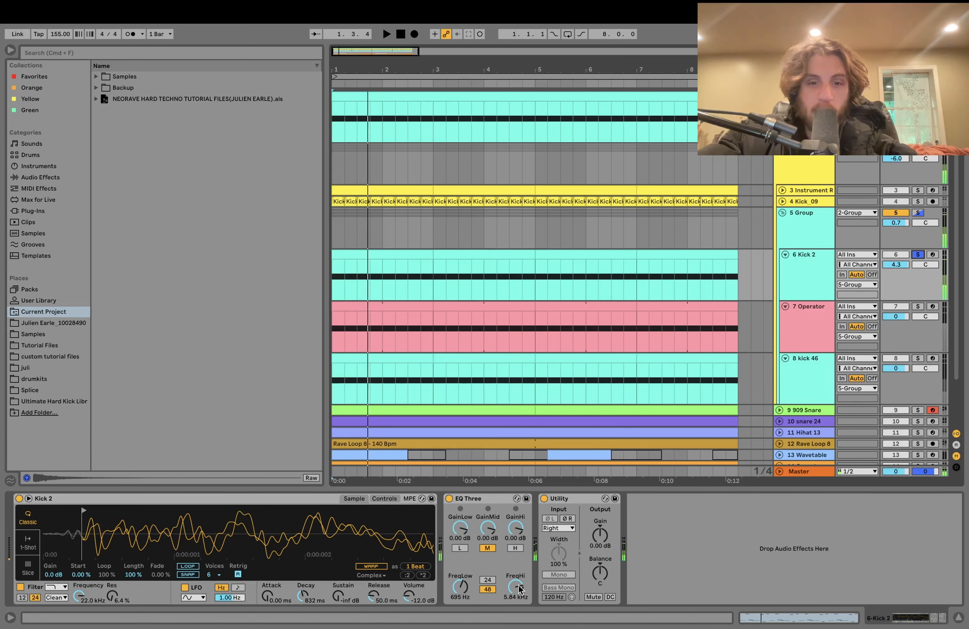
pyautogui.press('space')
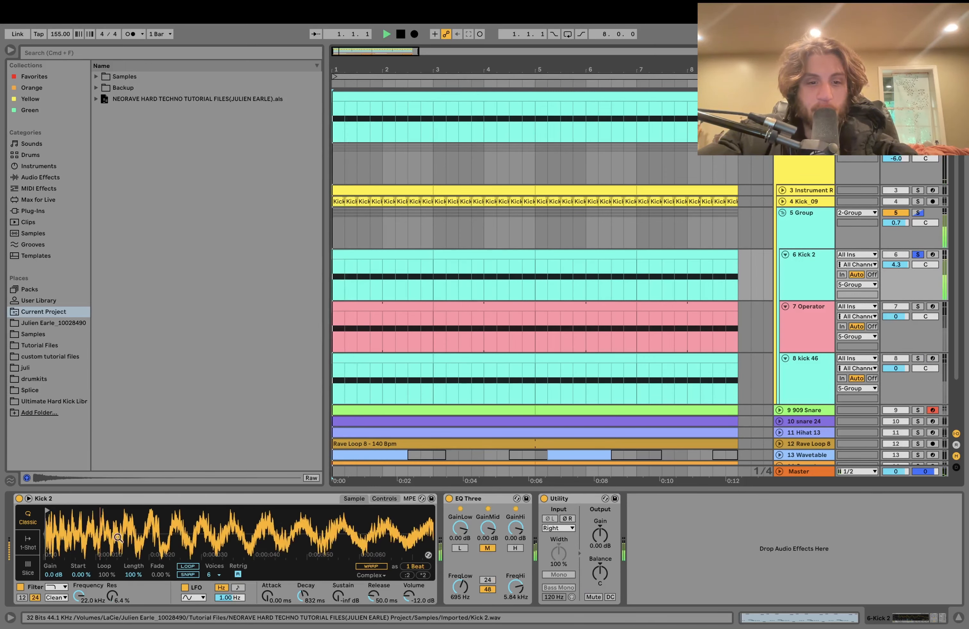
pyautogui.click(806, 391)
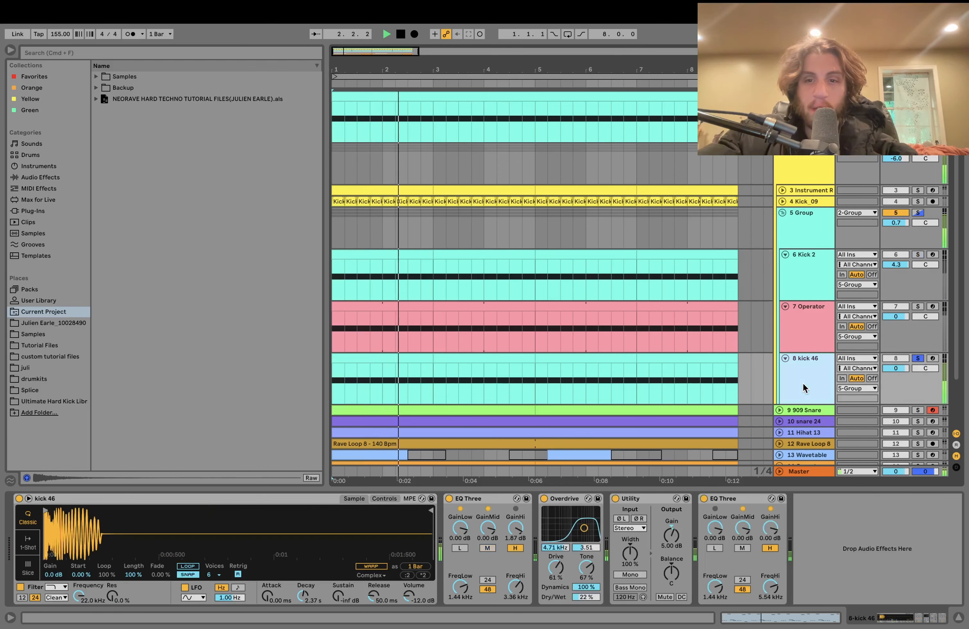
pyautogui.press('space')
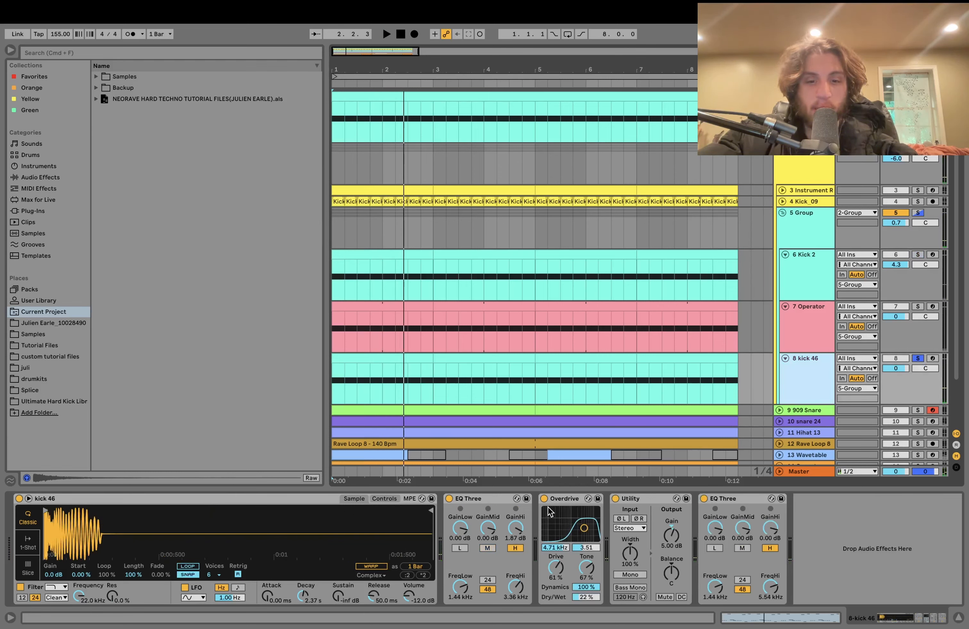
pyautogui.press('space')
pyautogui.press('space')
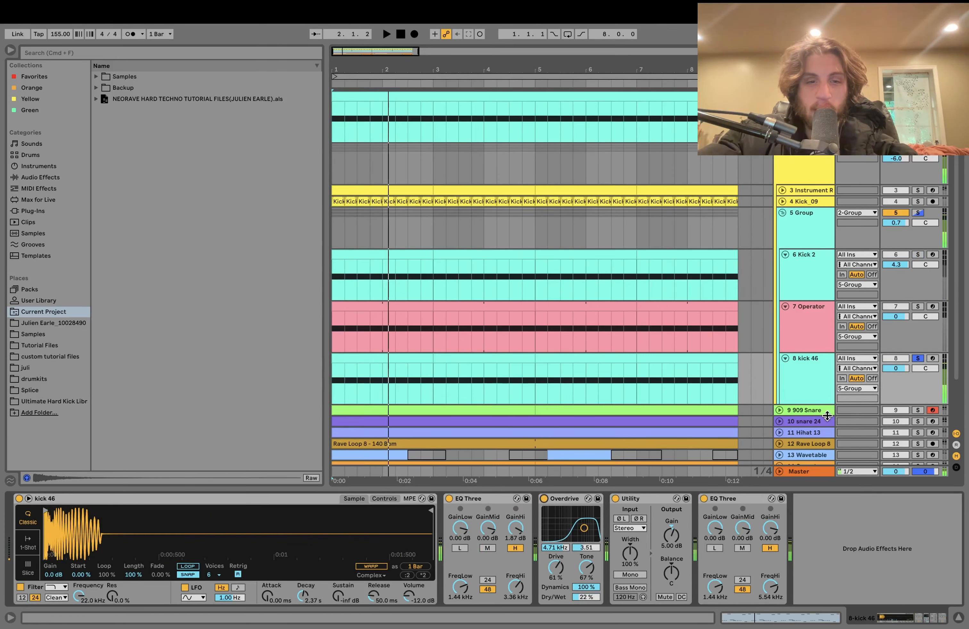
# Solo and play the 7 Operator track, and delete the Drum Buss effect from its device chain
pyautogui.click(919, 306)
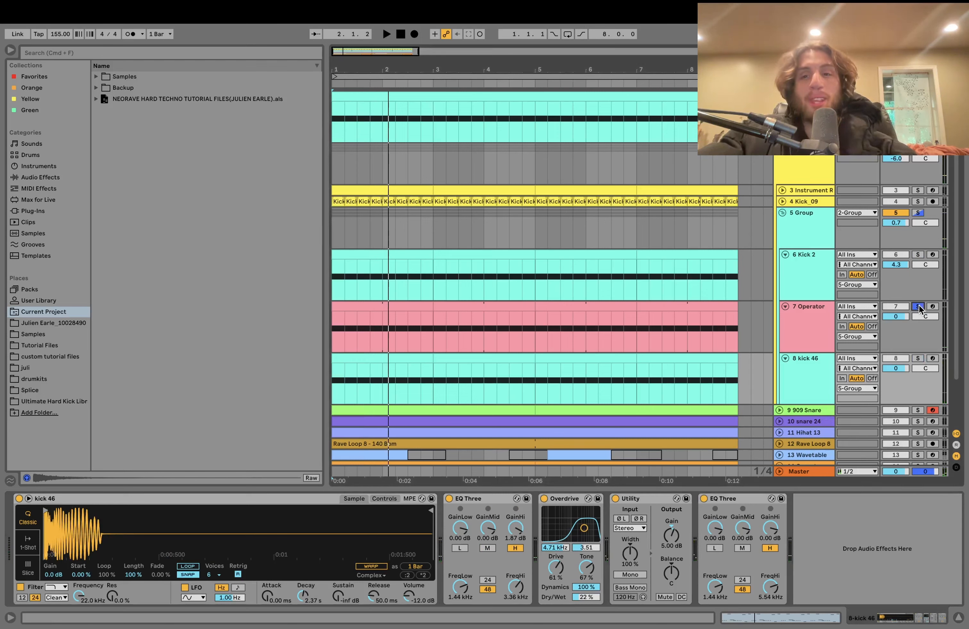
pyautogui.click(816, 329)
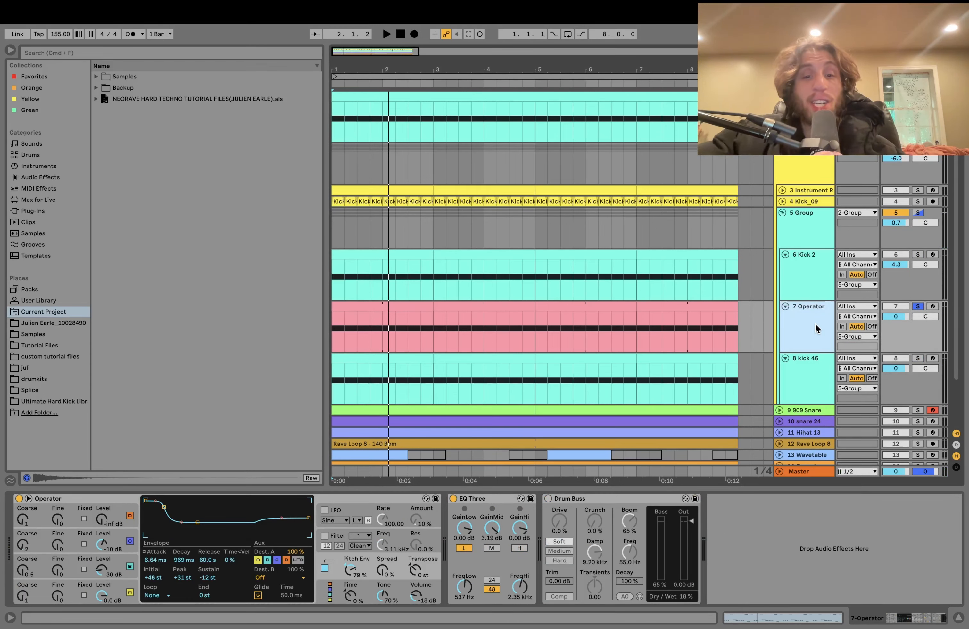
pyautogui.press('space')
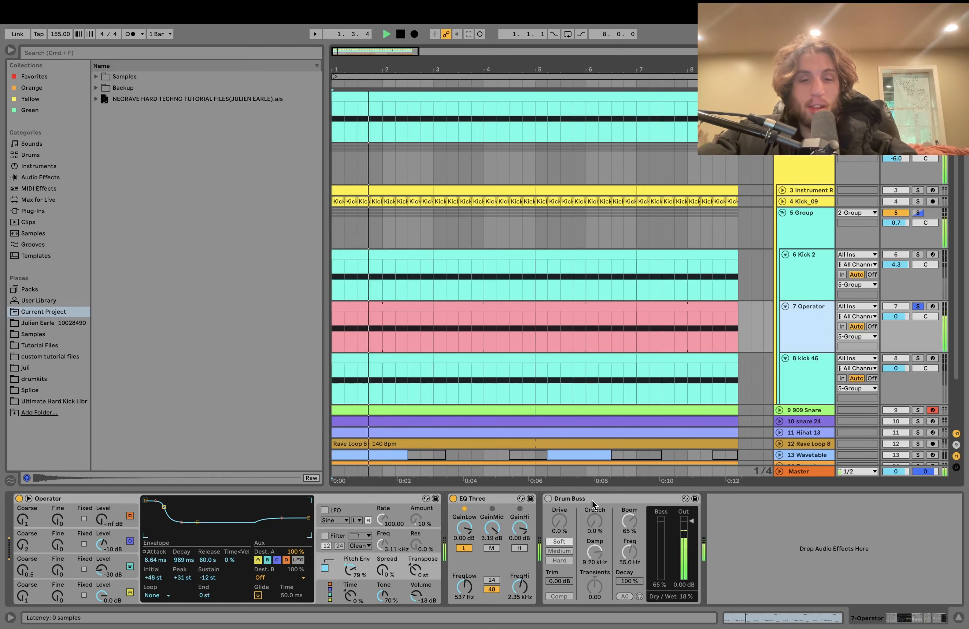
pyautogui.click(592, 503)
pyautogui.press('Delete')
pyautogui.press('space')
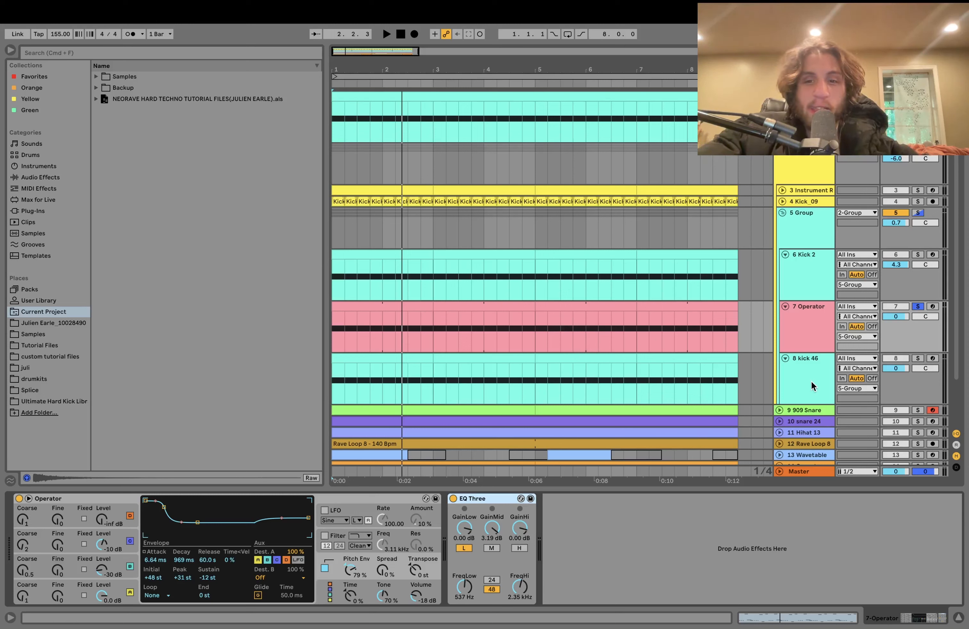
# Unsolo the 7 Operator track and play the entire yellow kick group in solo
pyautogui.click(919, 306)
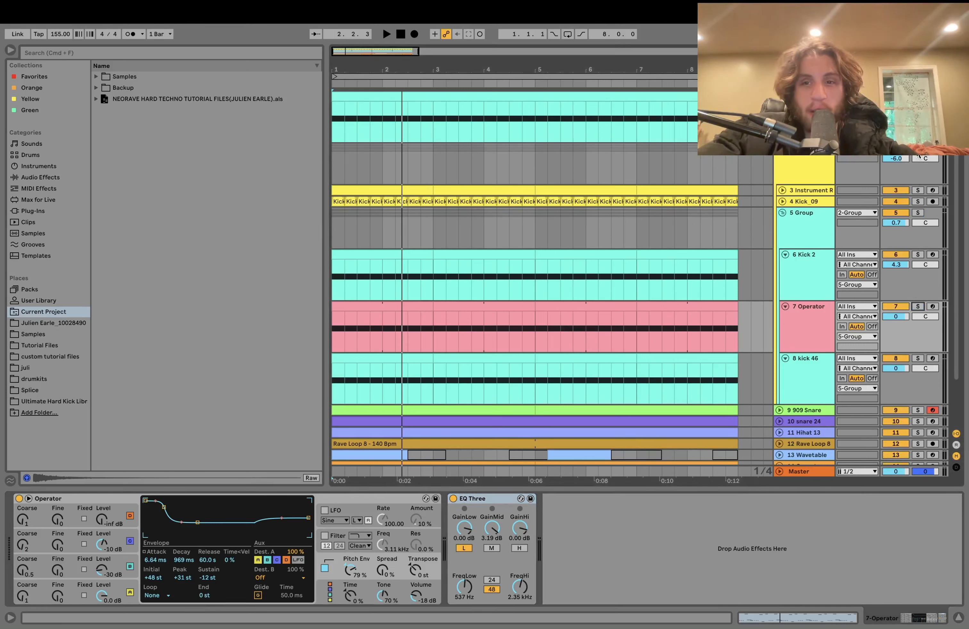
pyautogui.click(919, 149)
pyautogui.press('space')
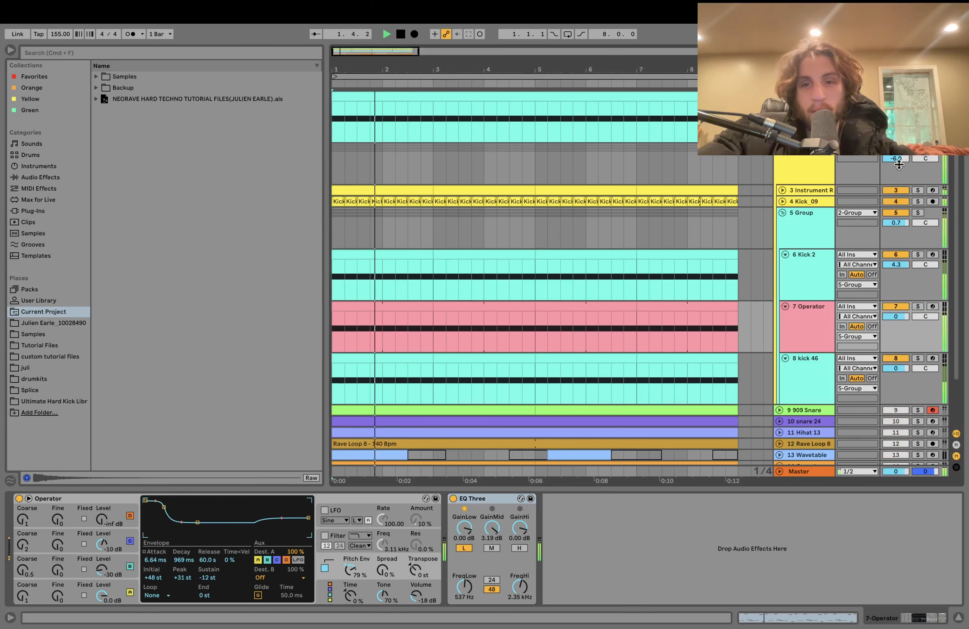
pyautogui.press('space')
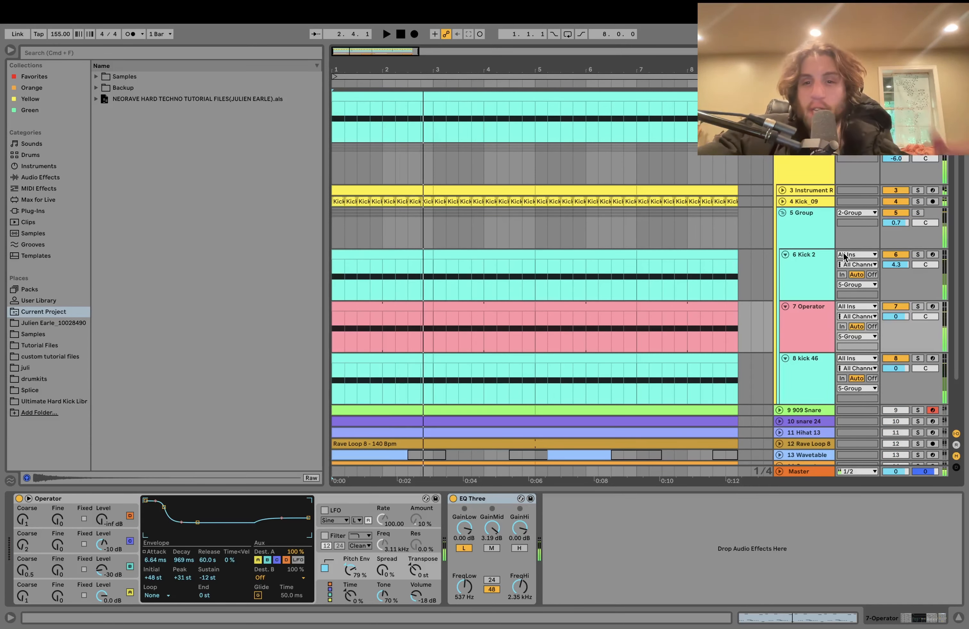
# Play the 7 Operator track alone in solo to hear its sound without the other kick layers
pyautogui.click(916, 307)
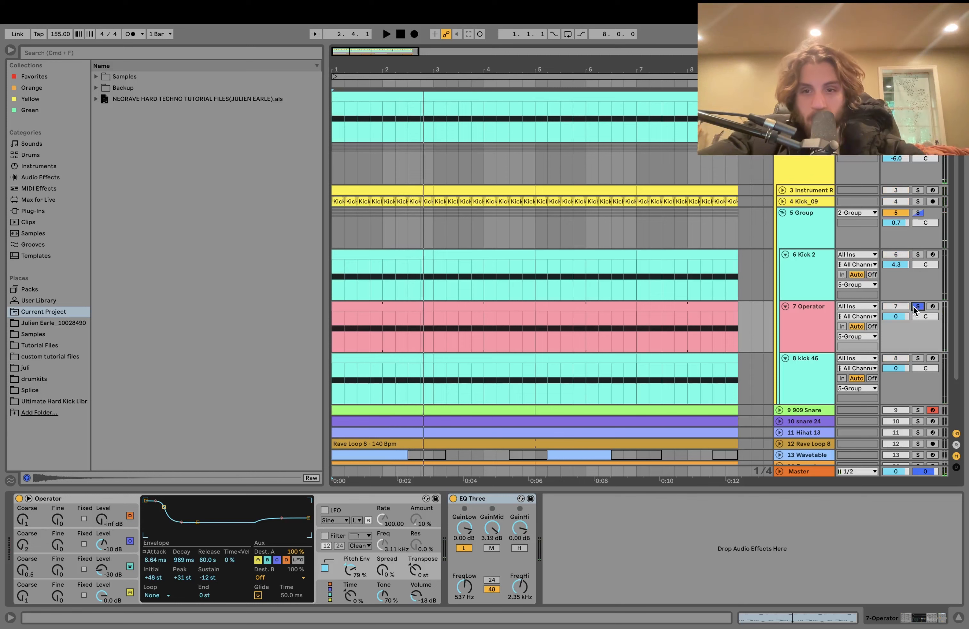
pyautogui.press('space')
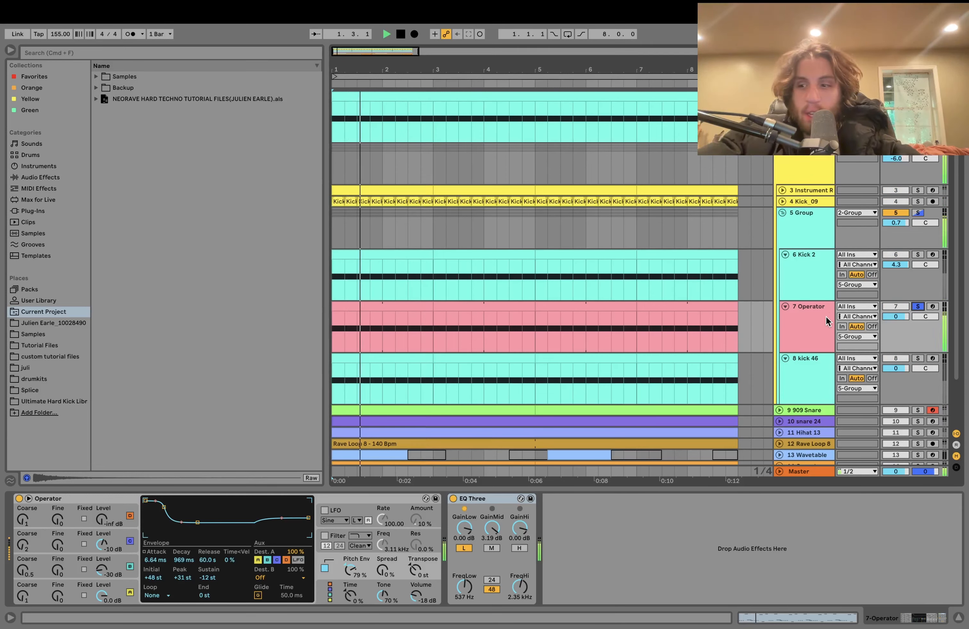
pyautogui.press('space')
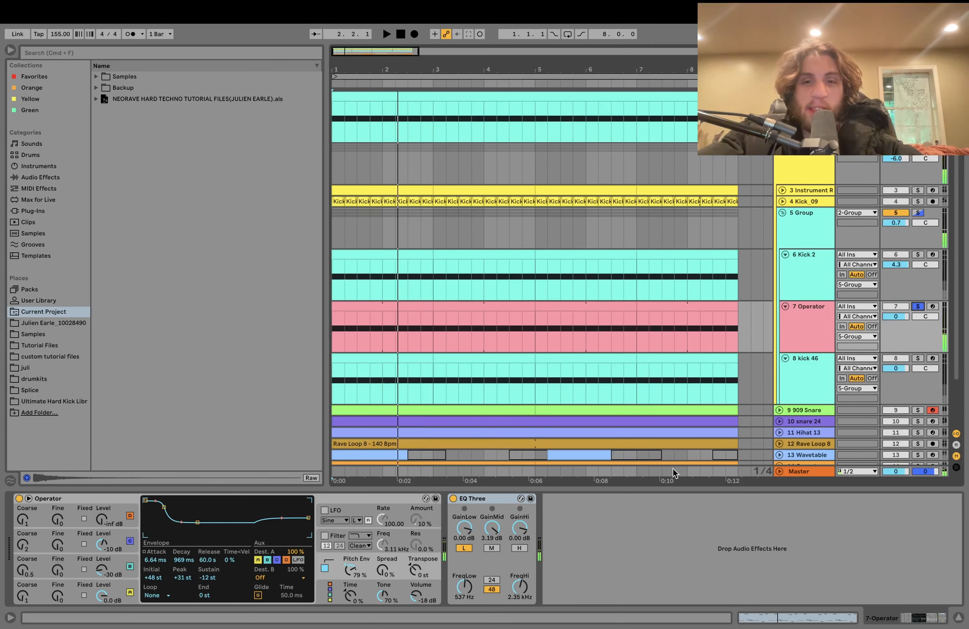
# Select the 7 Operator clips from bar 1 to bar 9 and loop that range
pyautogui.click(396, 305)
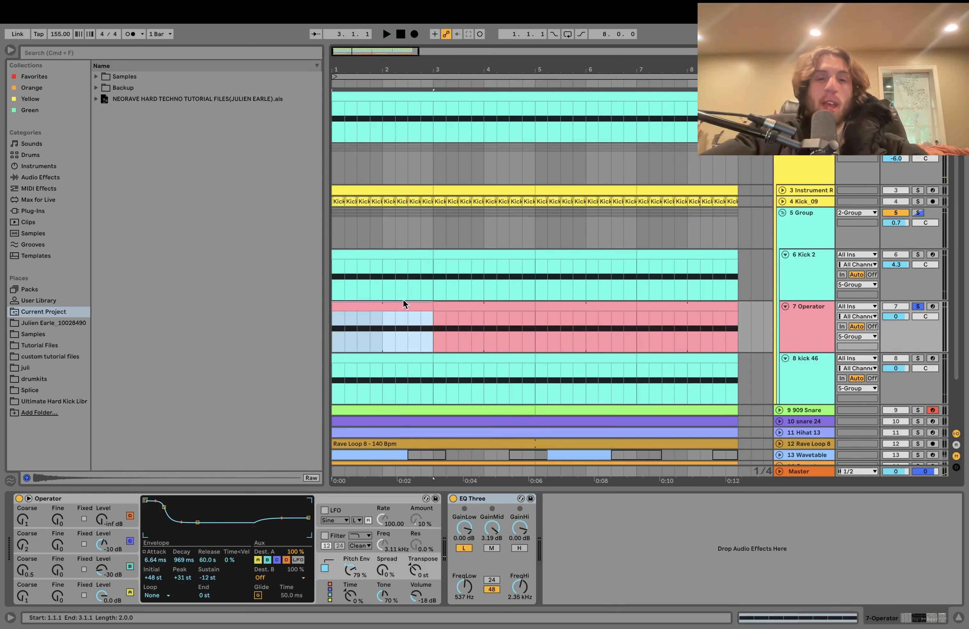
pyautogui.keyDown('shift'); pyautogui.click(703, 310); pyautogui.keyUp('shift')
pyautogui.press('super+l')
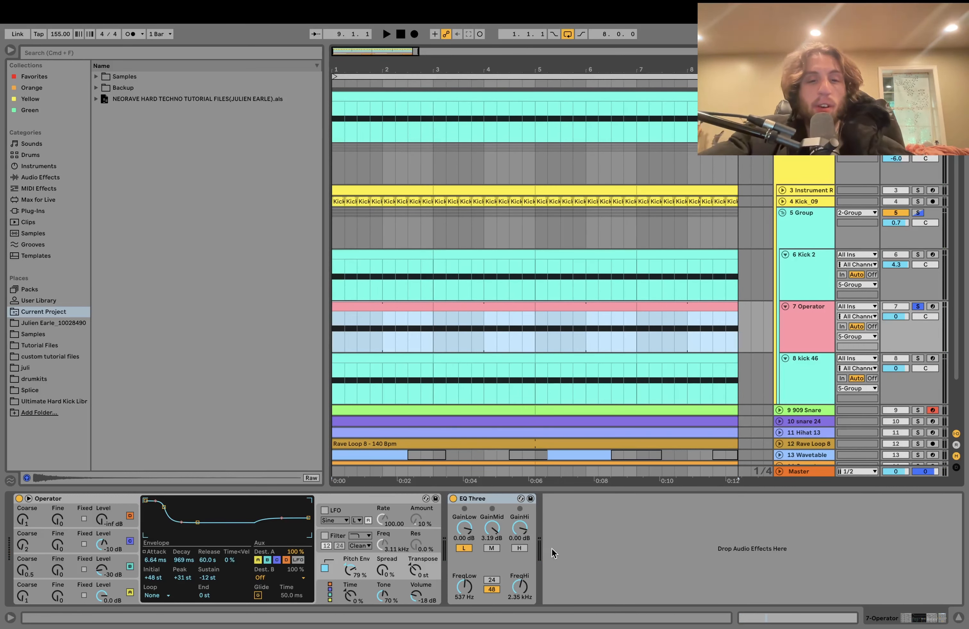
# Play the soloed 7 Operator track to hear it through EQ Three, and keep that track selected
pyautogui.press('space')
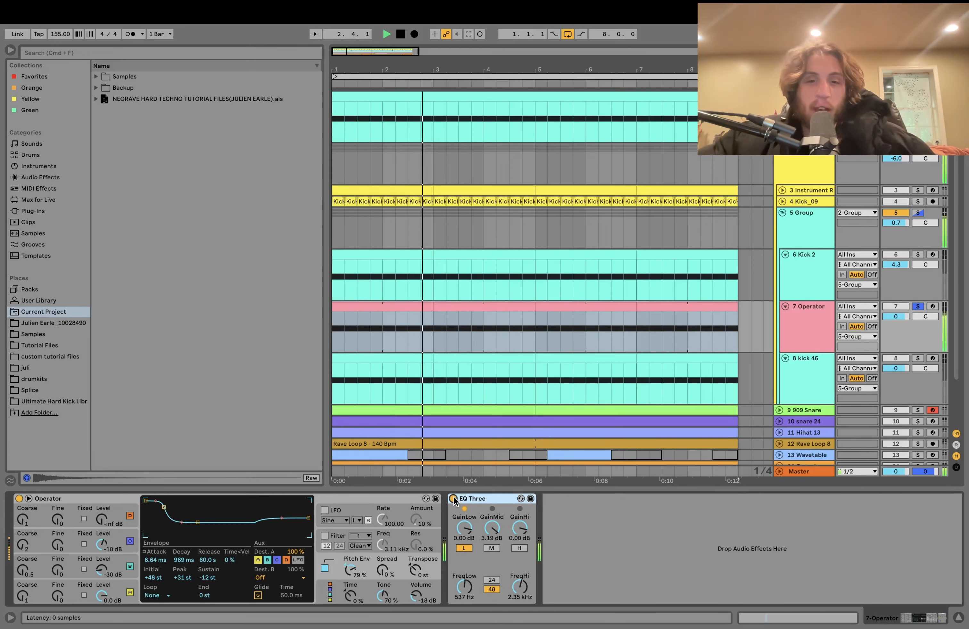
pyautogui.press('space')
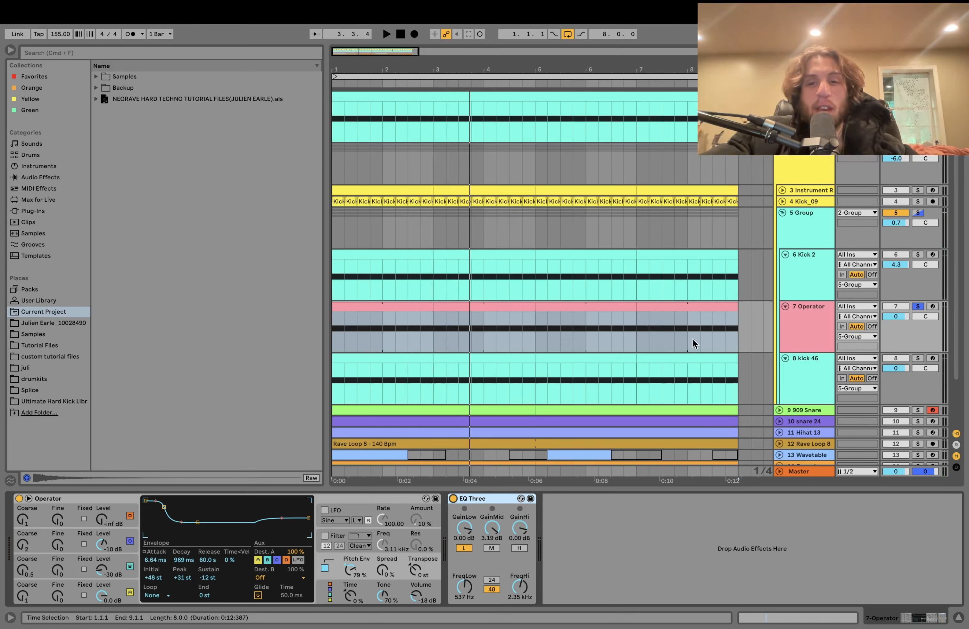
pyautogui.click(803, 237)
pyautogui.click(800, 313)
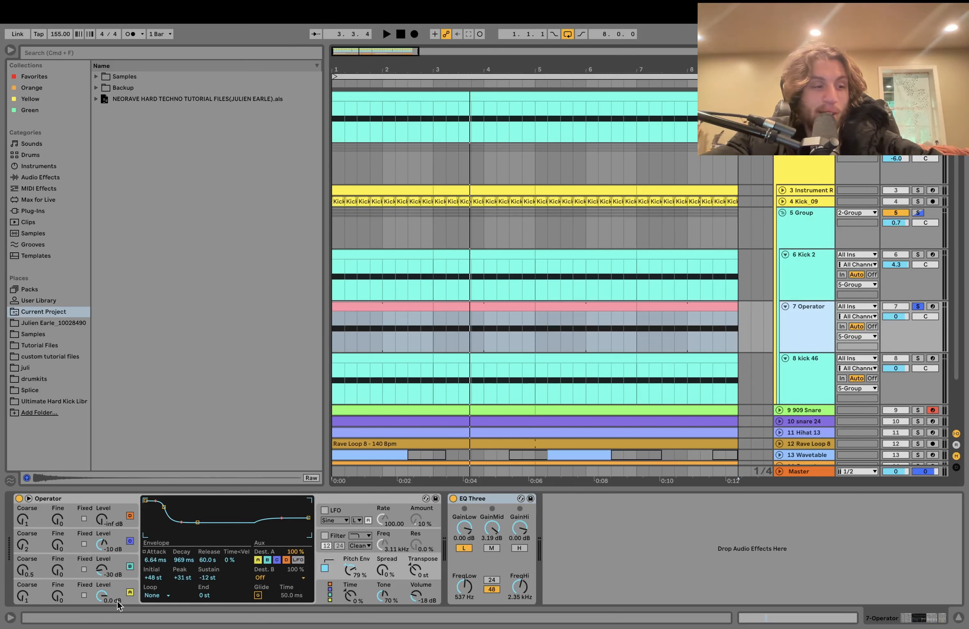
# Examine the envelopes of Operator's oscillators A, B and C, and play the kick with oscillator A's envelope displayed
pyautogui.click(130, 593)
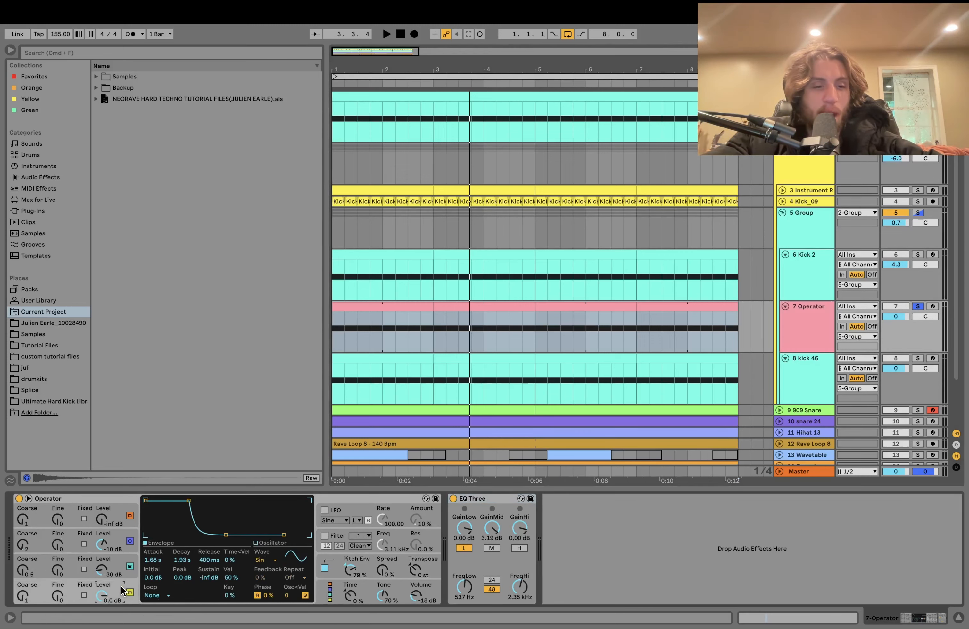
pyautogui.click(119, 571)
pyautogui.click(116, 544)
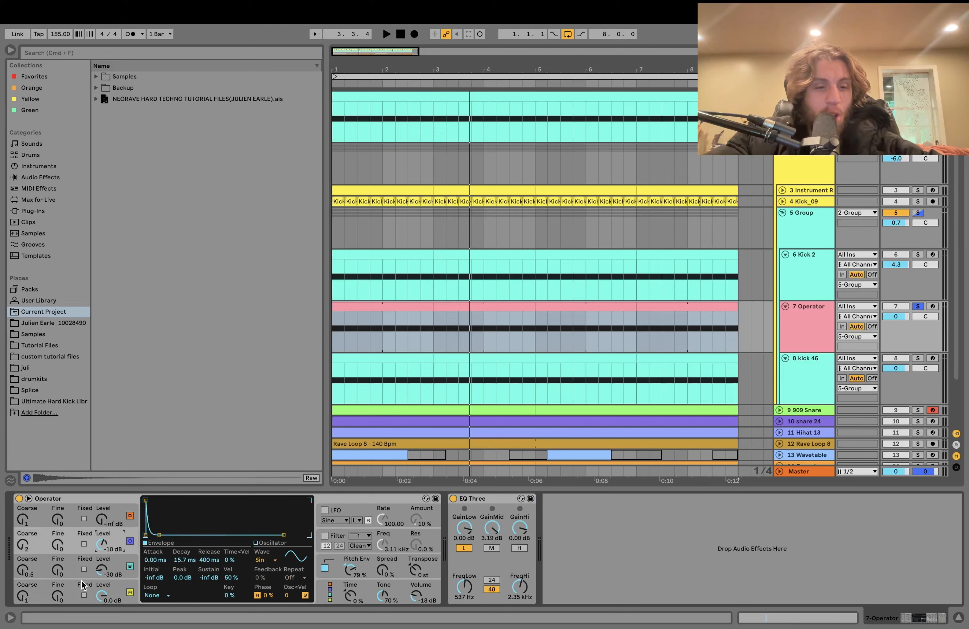
pyautogui.click(113, 592)
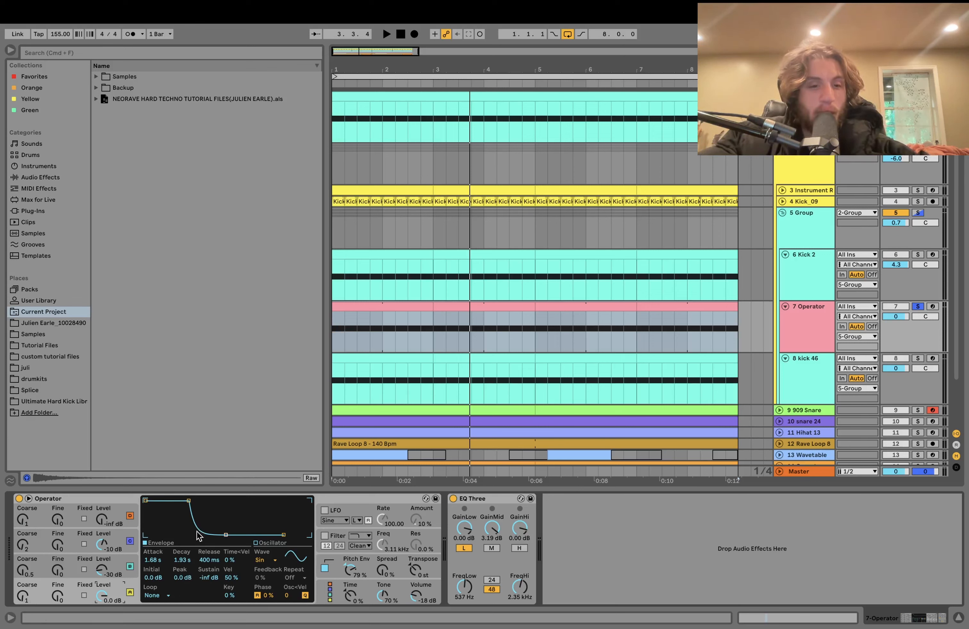
pyautogui.press('space')
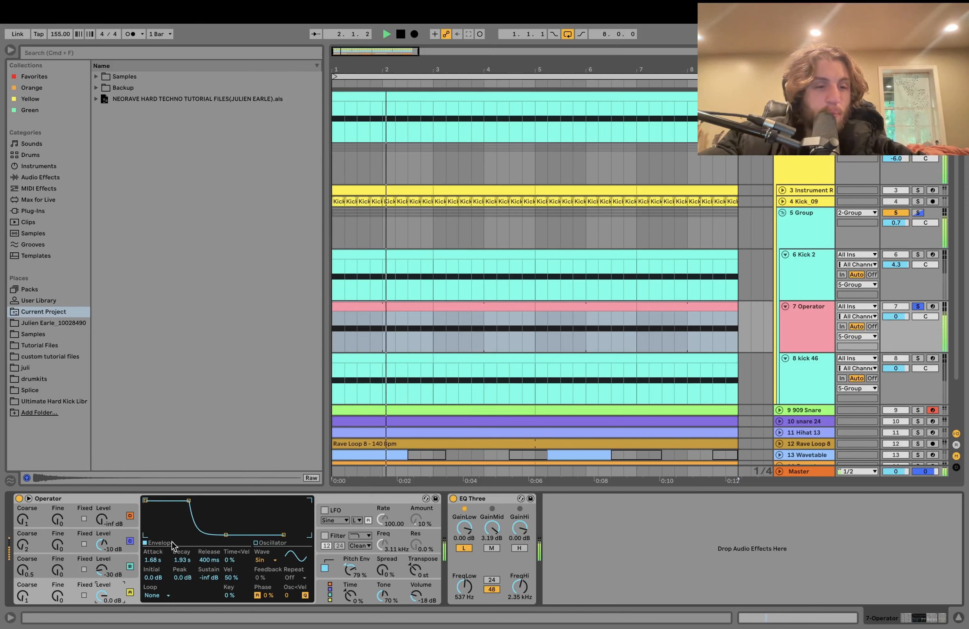
pyautogui.press('space')
# Compare the Operator kick with oscillator B switched off and back on during playback
pyautogui.click(134, 568)
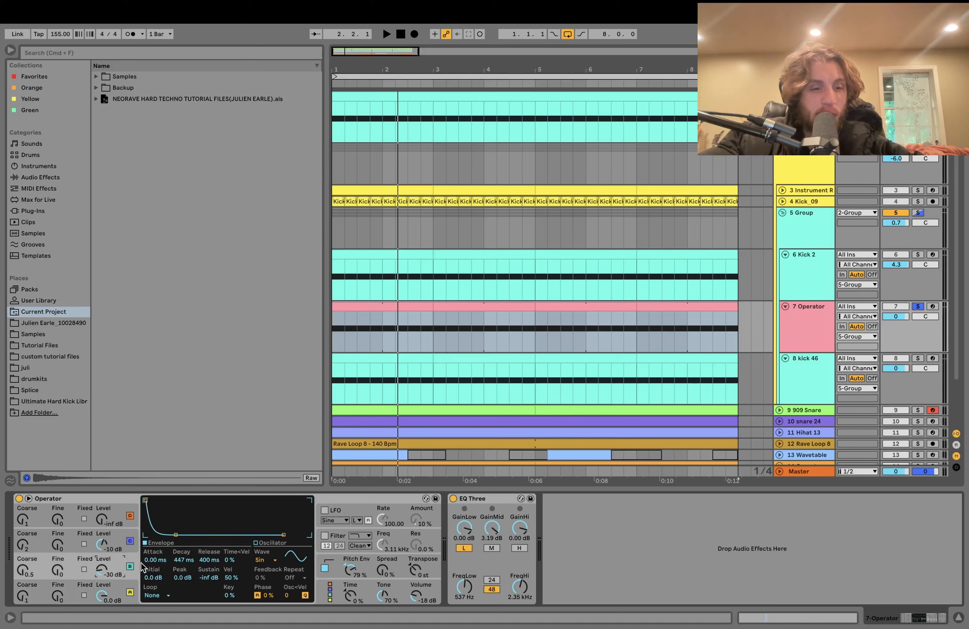
pyautogui.click(130, 567)
pyautogui.press('space')
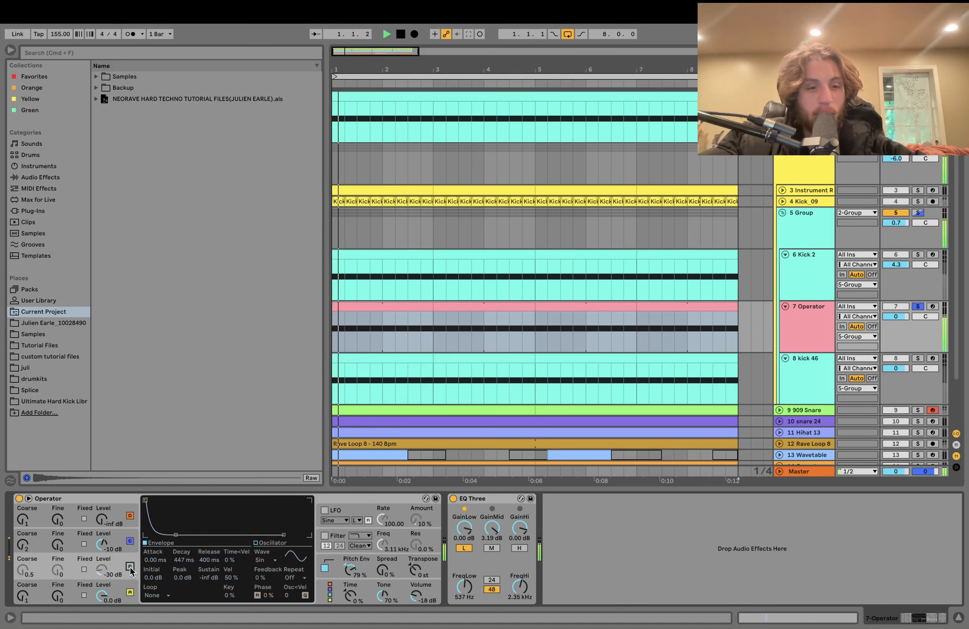
pyautogui.click(130, 567)
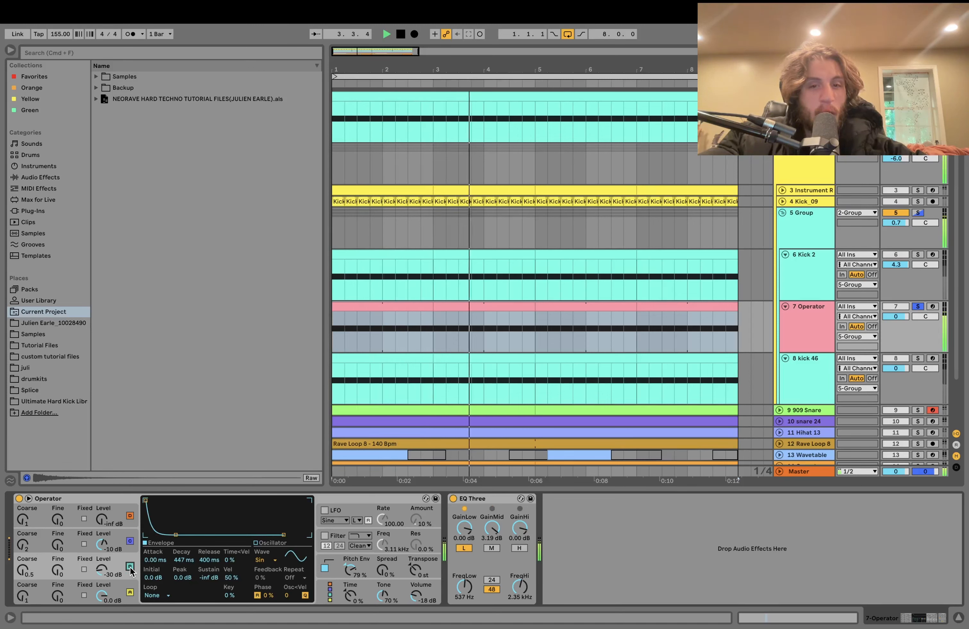
pyautogui.press('space')
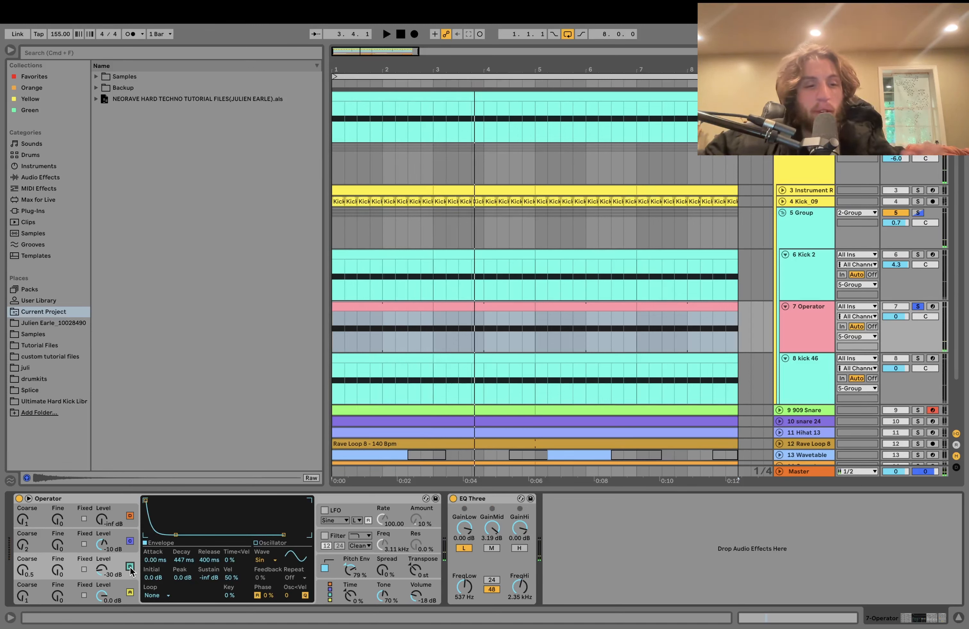
# Audition what oscillators B and C add to the kick, and display Operator's pitch envelope settings
pyautogui.click(130, 567)
pyautogui.press('space')
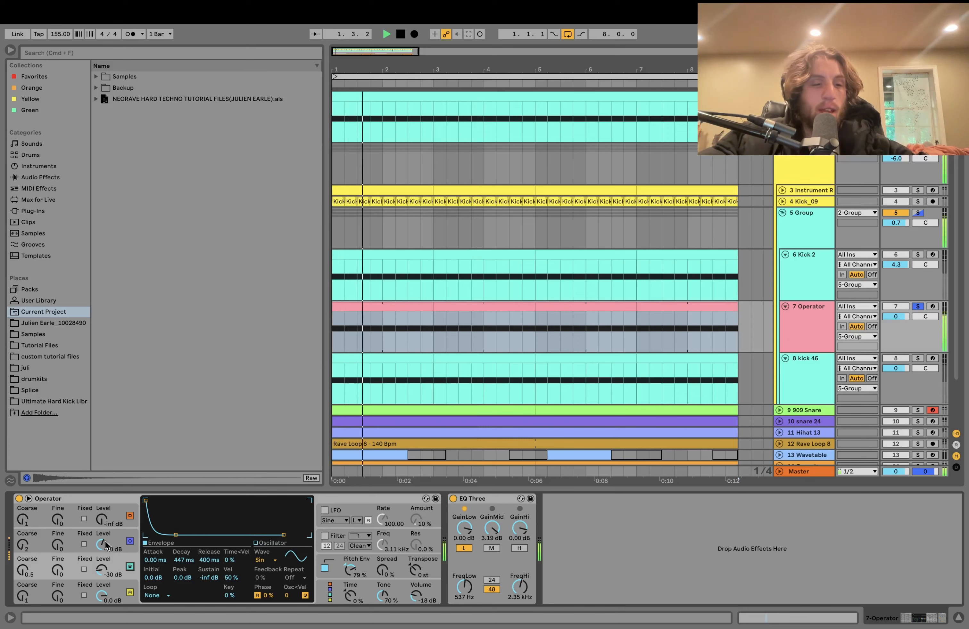
pyautogui.click(130, 567)
pyautogui.press('space')
pyautogui.press('space')
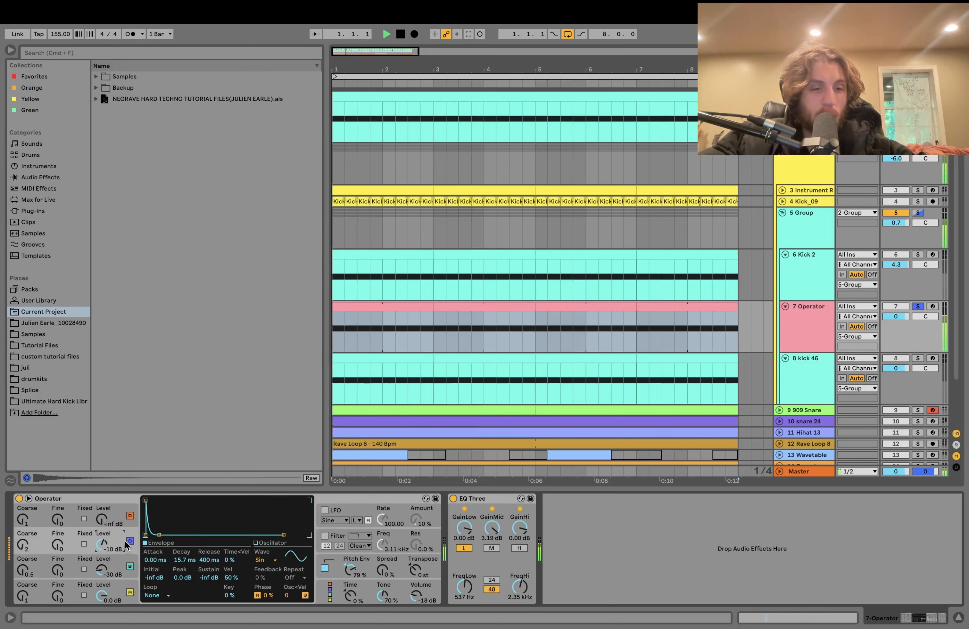
pyautogui.press('space')
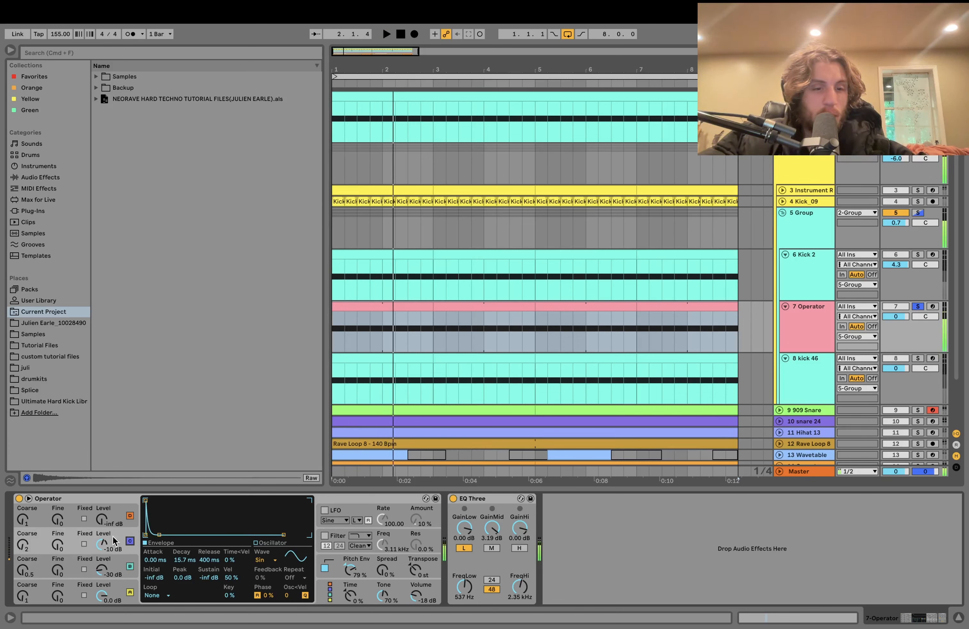
pyautogui.click(346, 564)
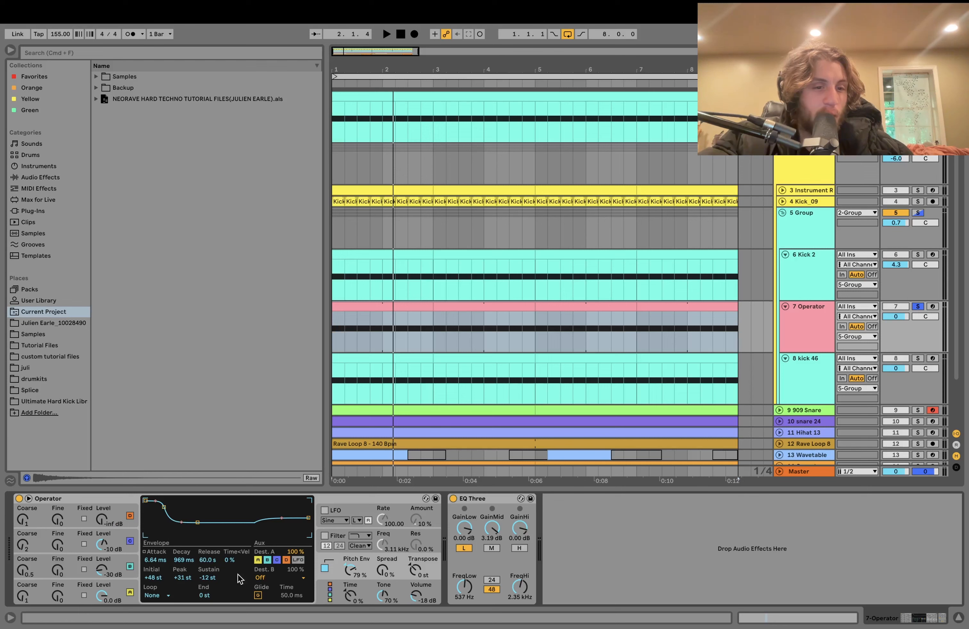
# Open the Tutorial Files folder in the browser, and unfold the 4 Kick_09 track to examine its waveform up close
pyautogui.click(39, 347)
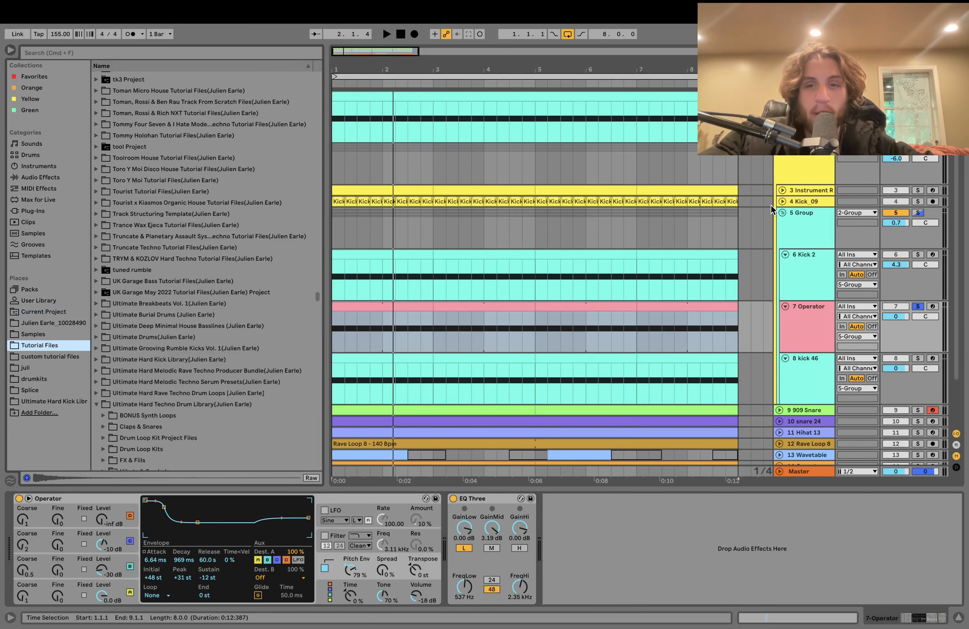
pyautogui.click(782, 202)
pyautogui.moveTo(406, 80); pyautogui.dragTo(520, 233)
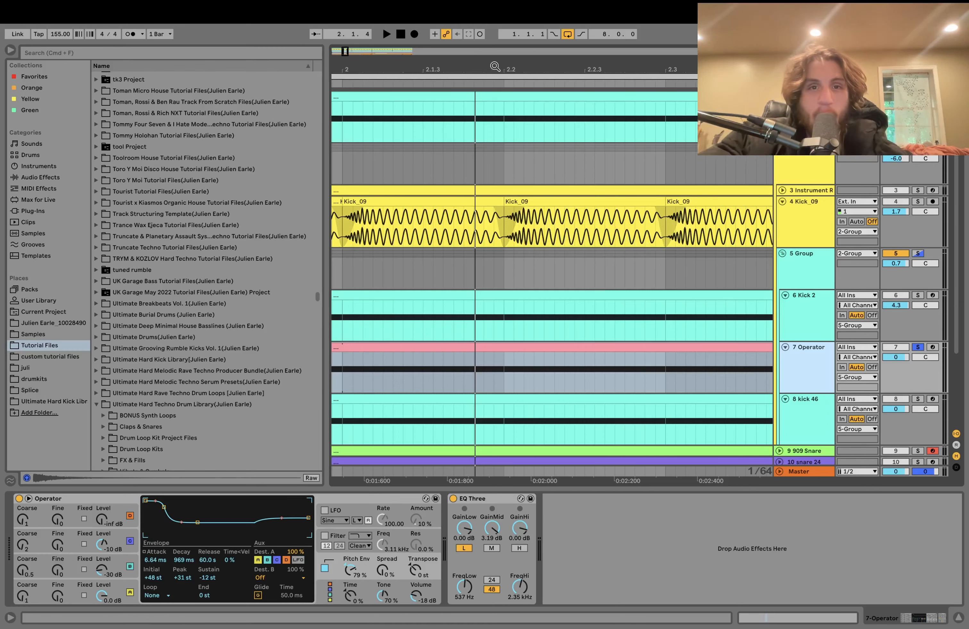
pyautogui.moveTo(495, 68); pyautogui.dragTo(506, 68)
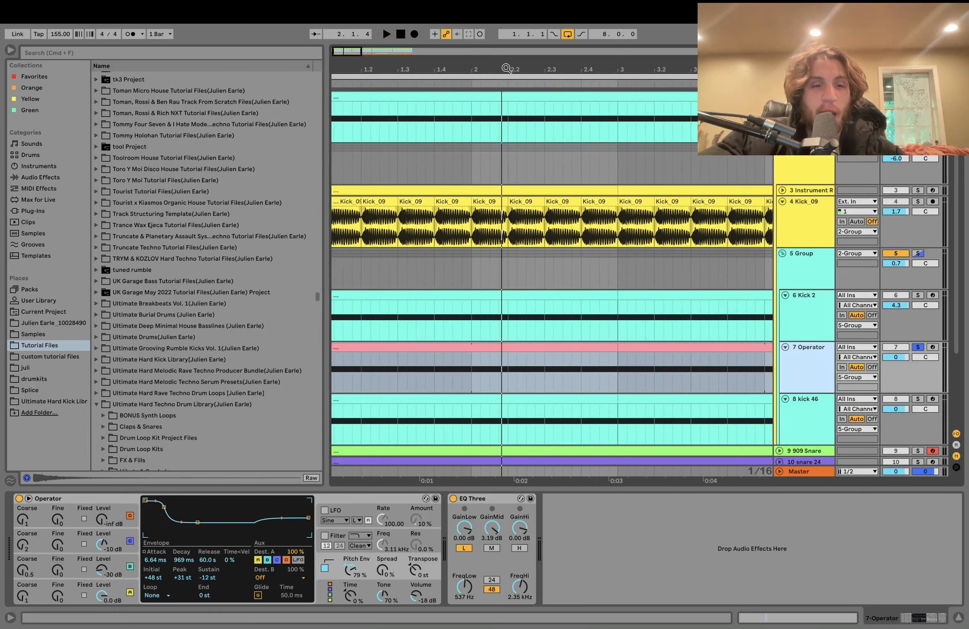
# Select and play the 7 Operator clips from bar 1 to bar 9, and examine the MIDI notes of the first clip
pyautogui.click(429, 347)
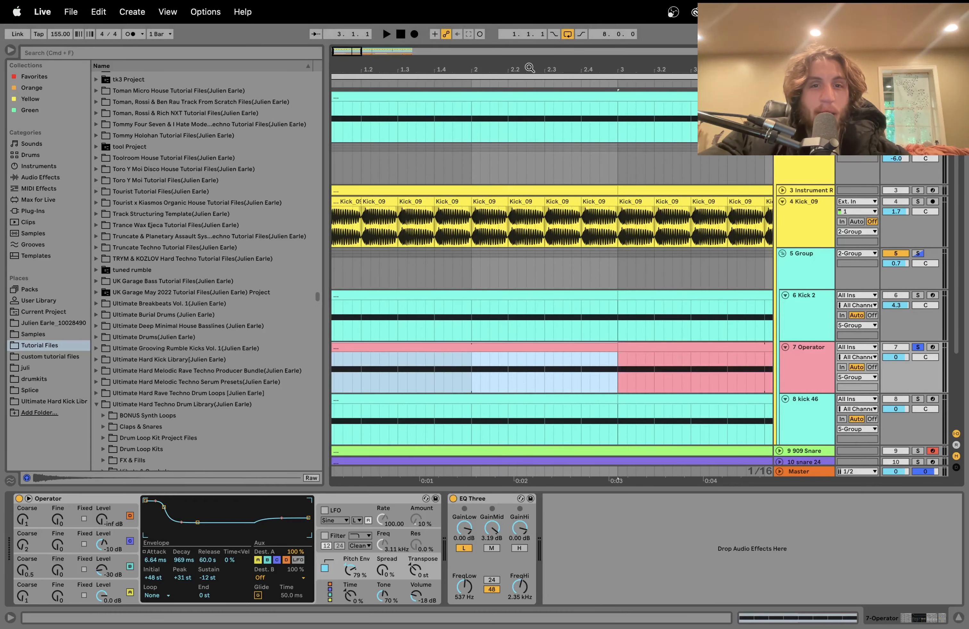
pyautogui.moveTo(531, 67); pyautogui.dragTo(531, 31)
pyautogui.moveTo(406, 67); pyautogui.dragTo(403, 65)
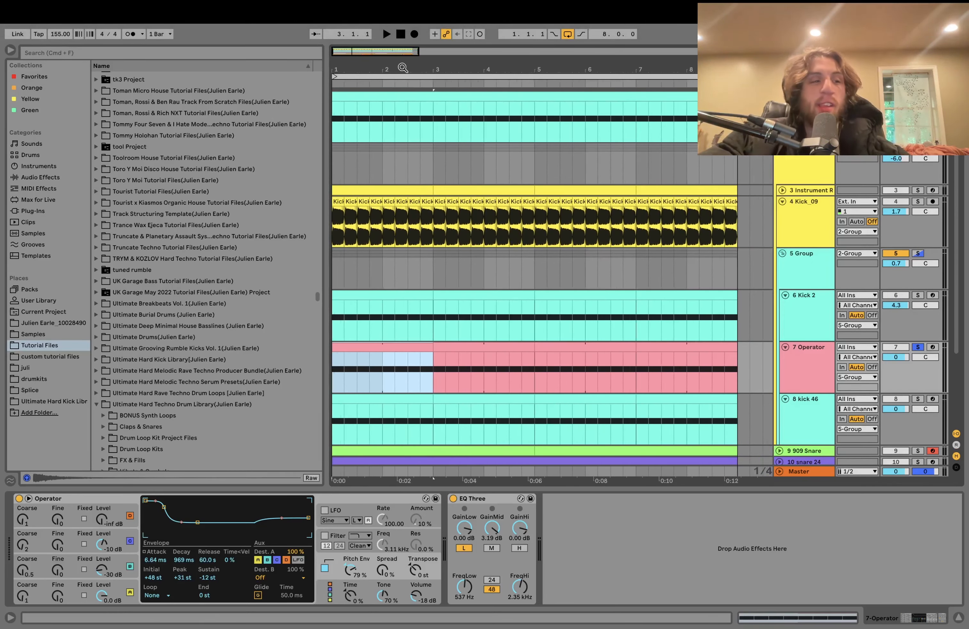
pyautogui.click(670, 346)
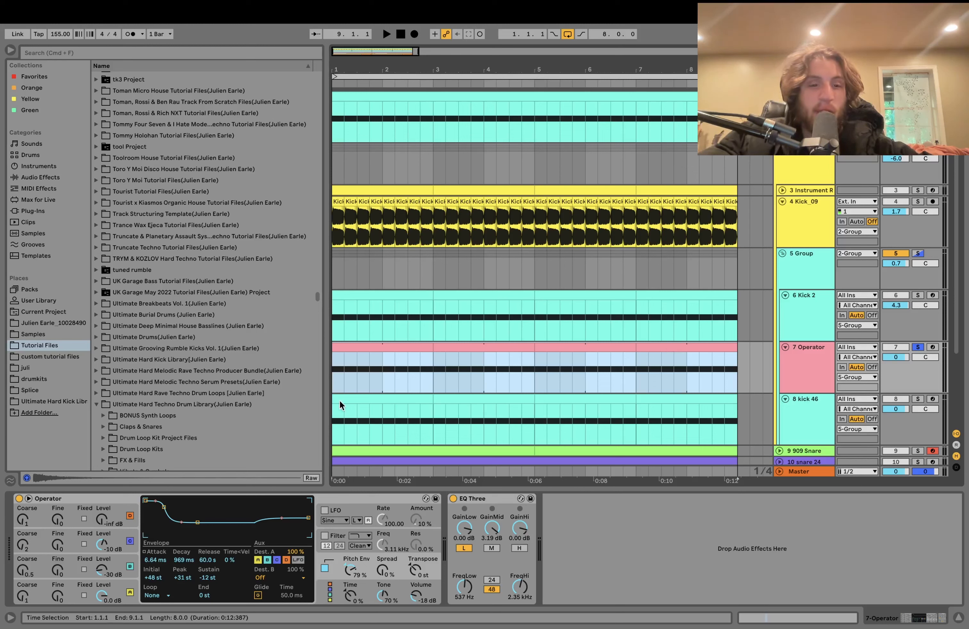
pyautogui.press('space')
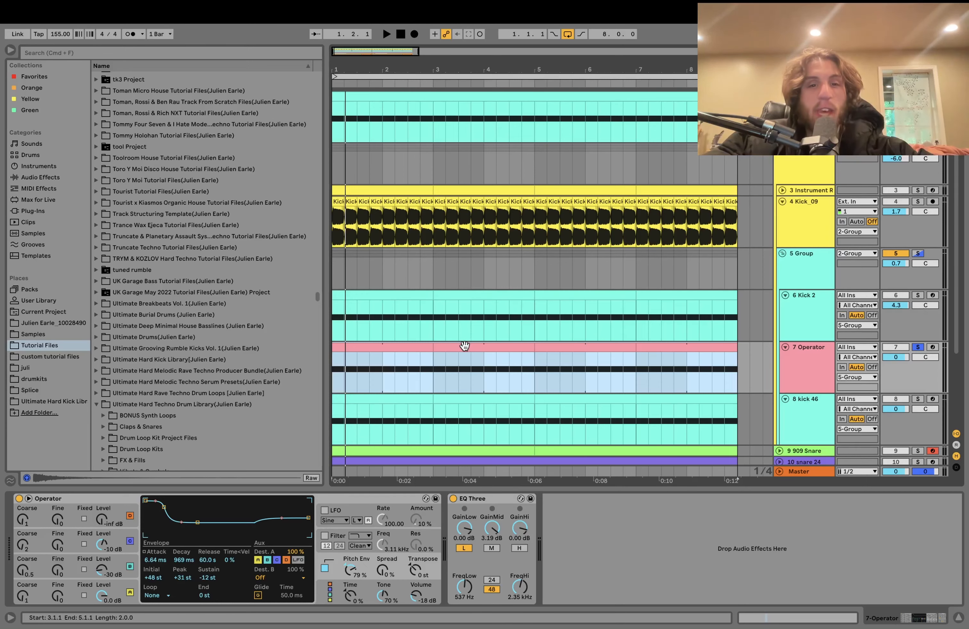
pyautogui.doubleClick(393, 346)
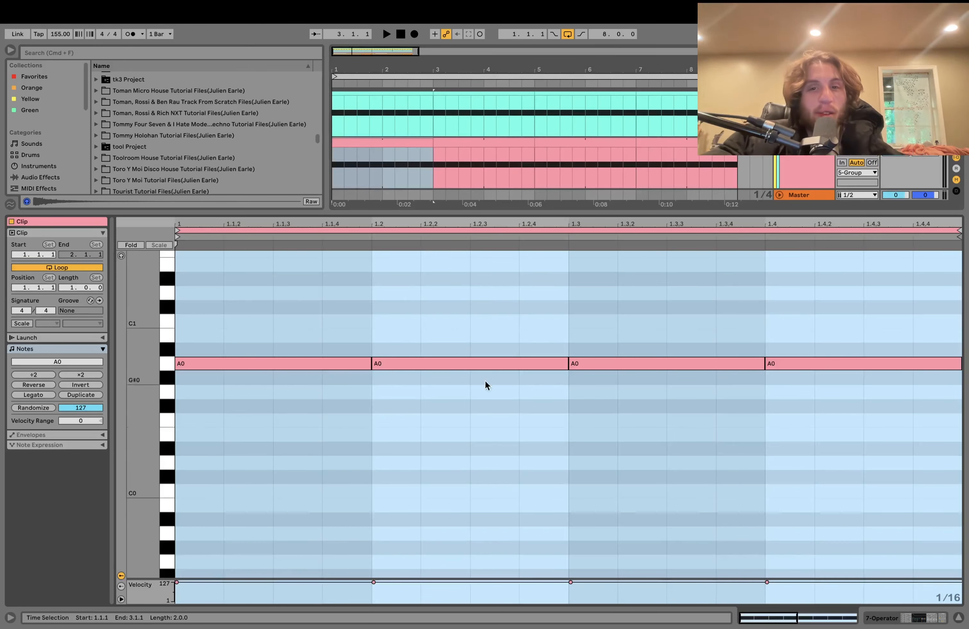
pyautogui.hotkey('shift', 'Tab')
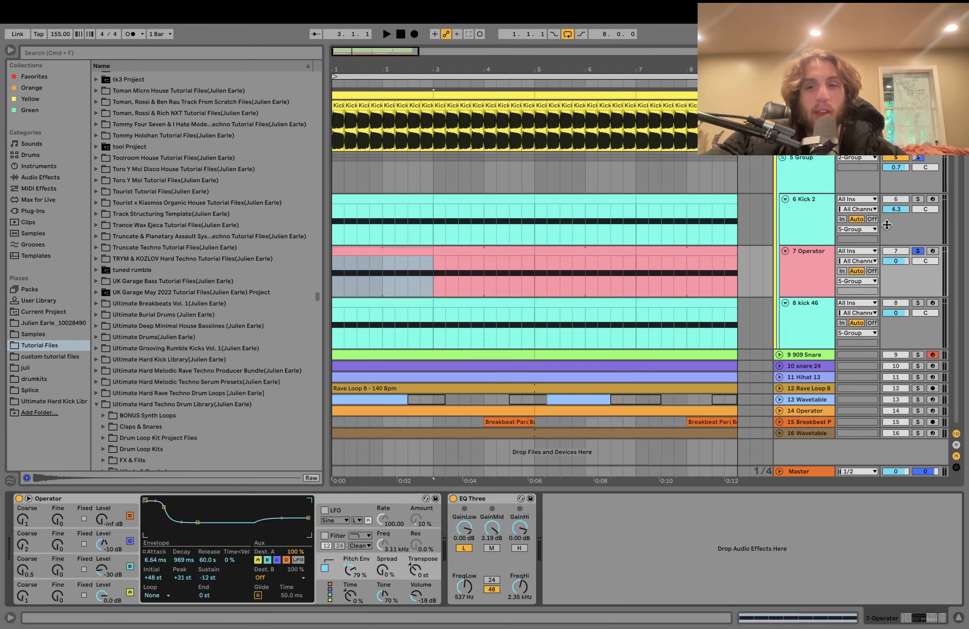
# Unsolo the 7 Operator track, play the full mix briefly, and solo the 5 Group
pyautogui.click(918, 252)
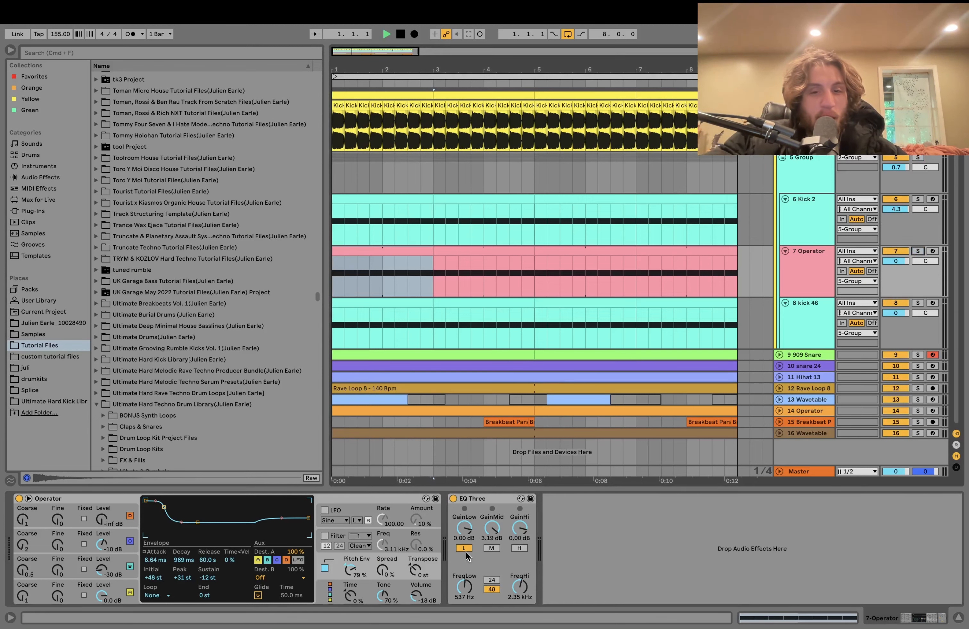
pyautogui.press('space')
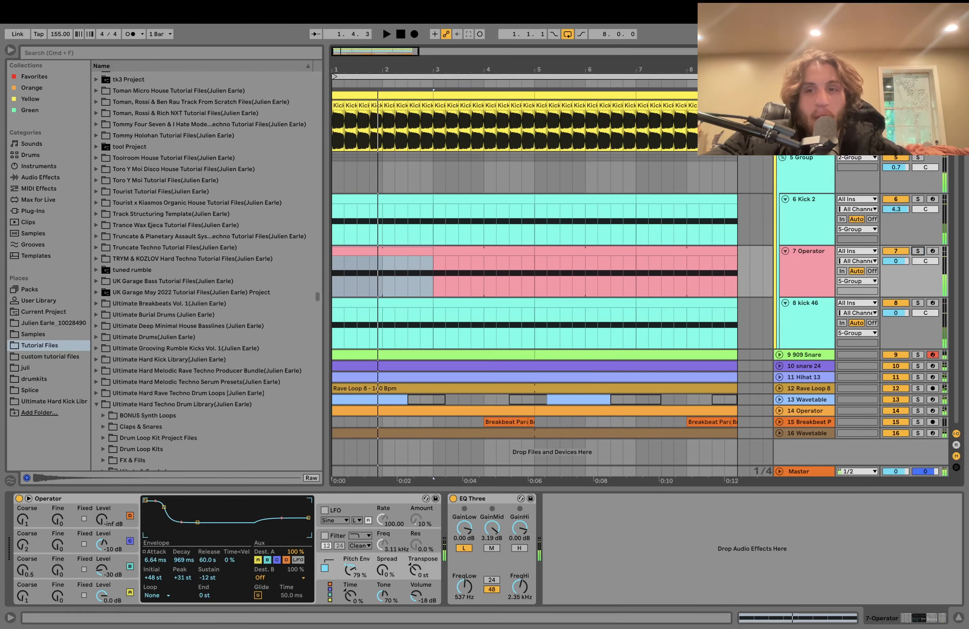
pyautogui.click(914, 158)
pyautogui.scroll(4, 850, 183)
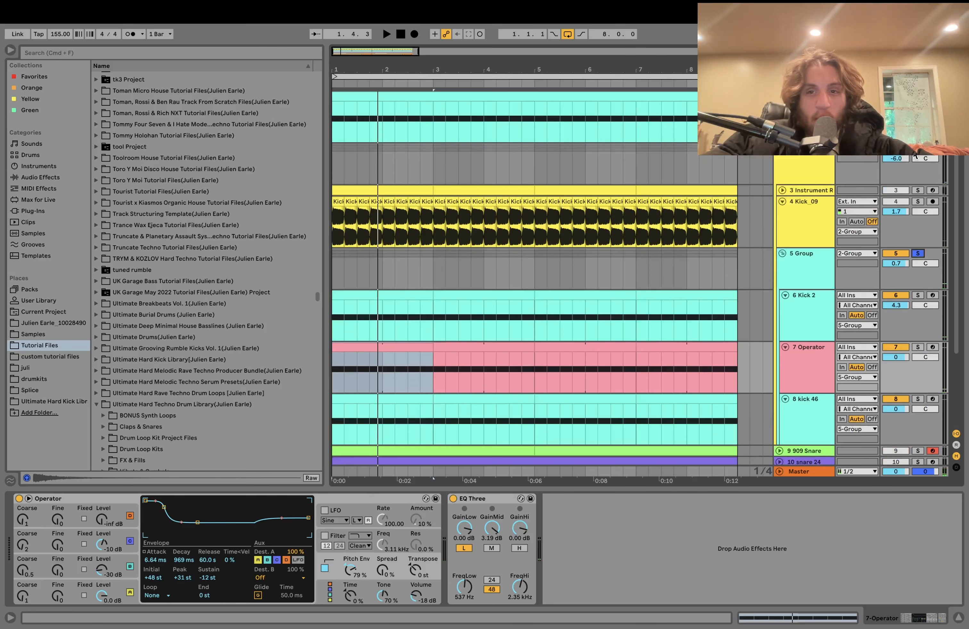
# Try transposing Operator up to +5 st while playing the whole kick group, and reset Transpose to 0 st
pyautogui.click(918, 254)
pyautogui.press('space')
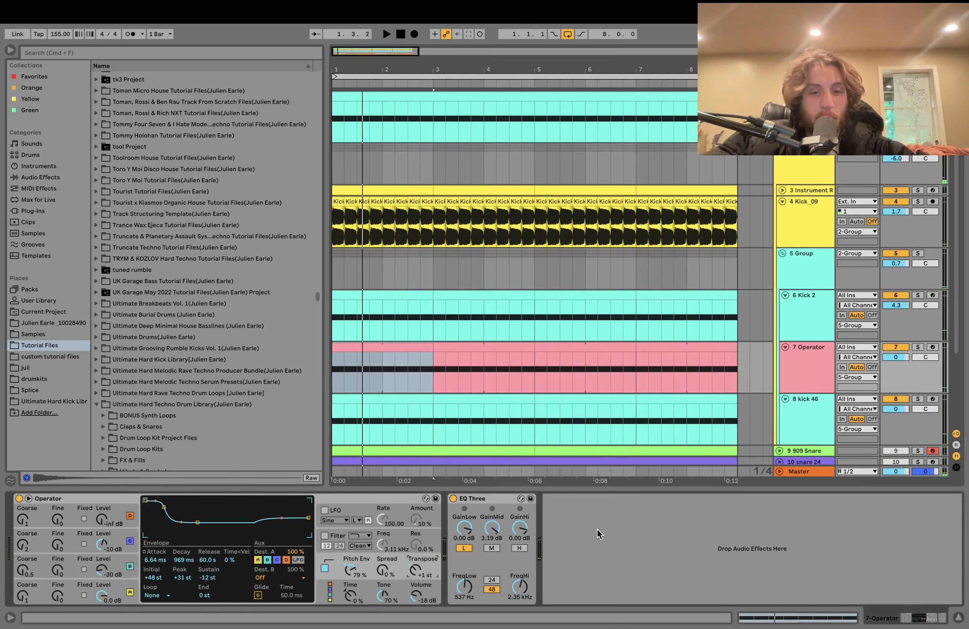
pyautogui.press('space')
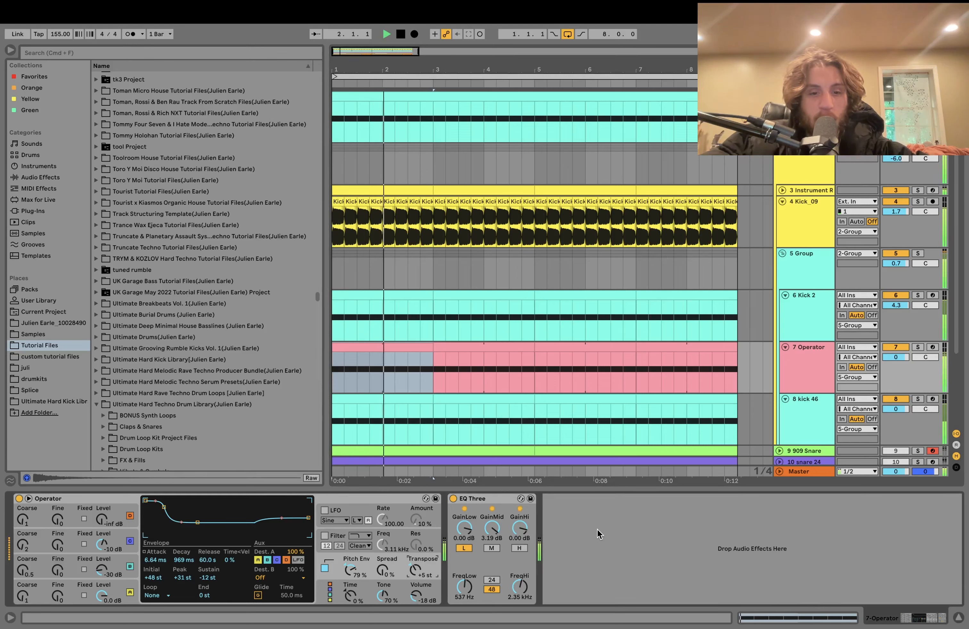
pyautogui.press('space')
pyautogui.press('Delete')
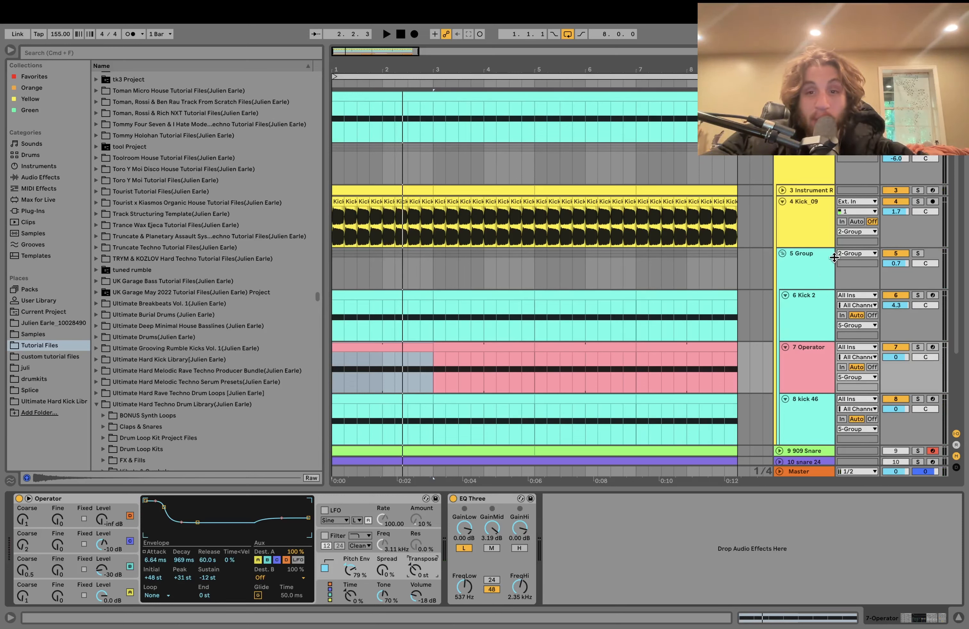
# Play the 5 Group in solo and compare it with its Overdrive effect bypassed and enabled
pyautogui.click(808, 263)
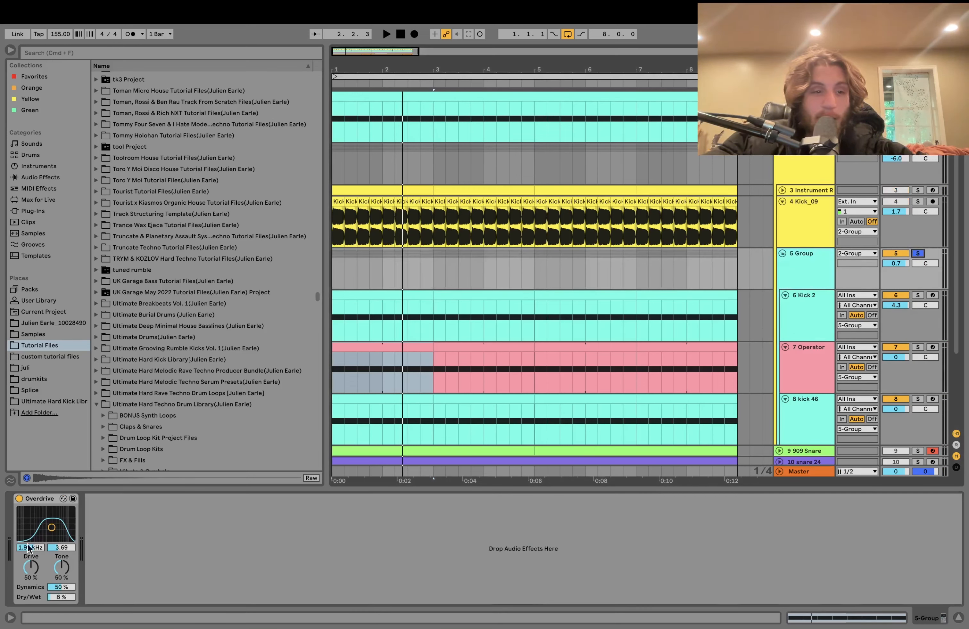
pyautogui.press('space')
pyautogui.click(19, 499)
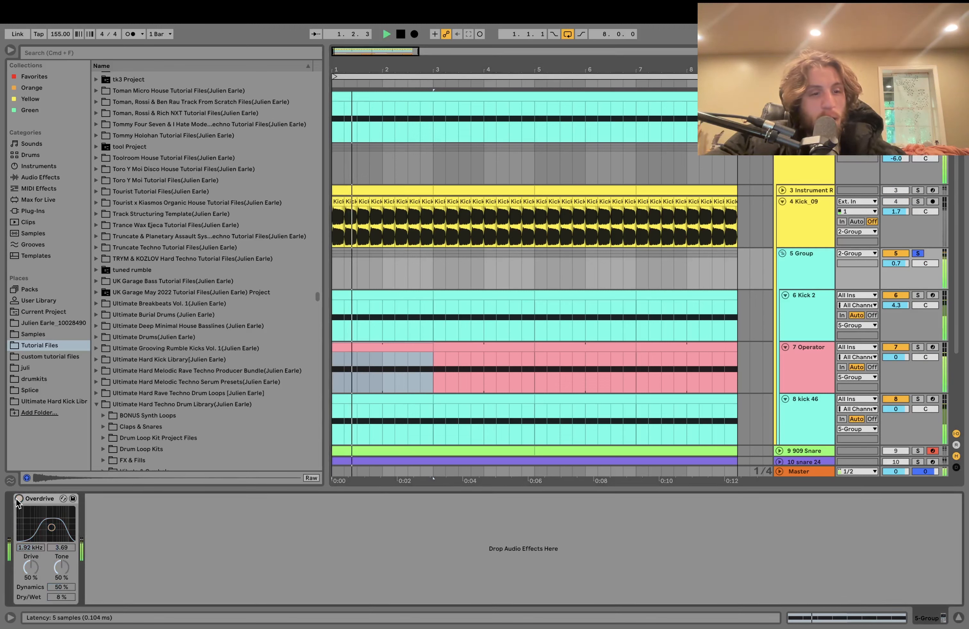
pyautogui.click(19, 499)
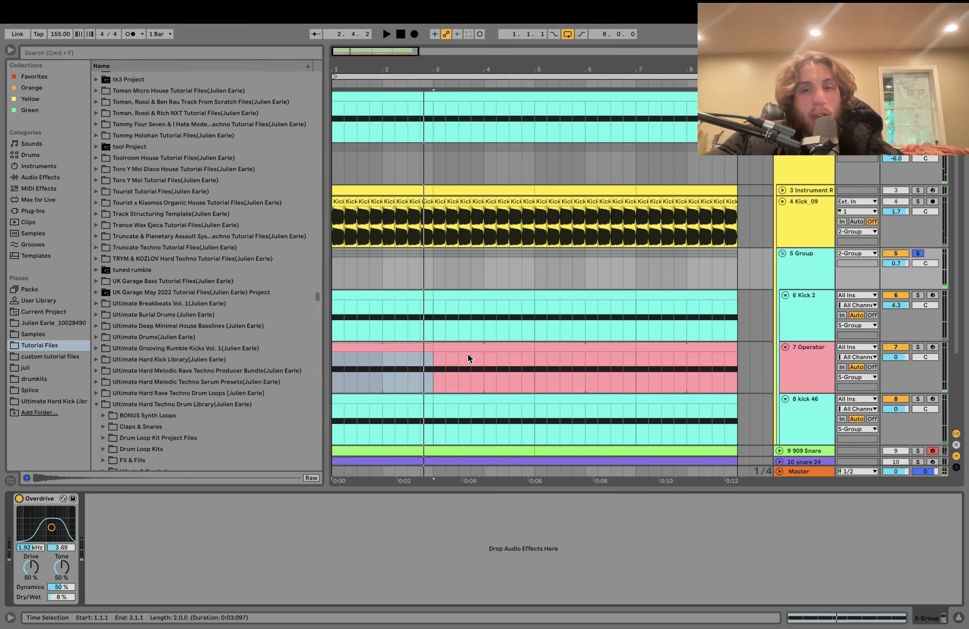
# Solo the 4 Kick_09 track in place of the 5 Group
pyautogui.scroll(-3, 467, 353)
pyautogui.scroll(-2, 468, 351)
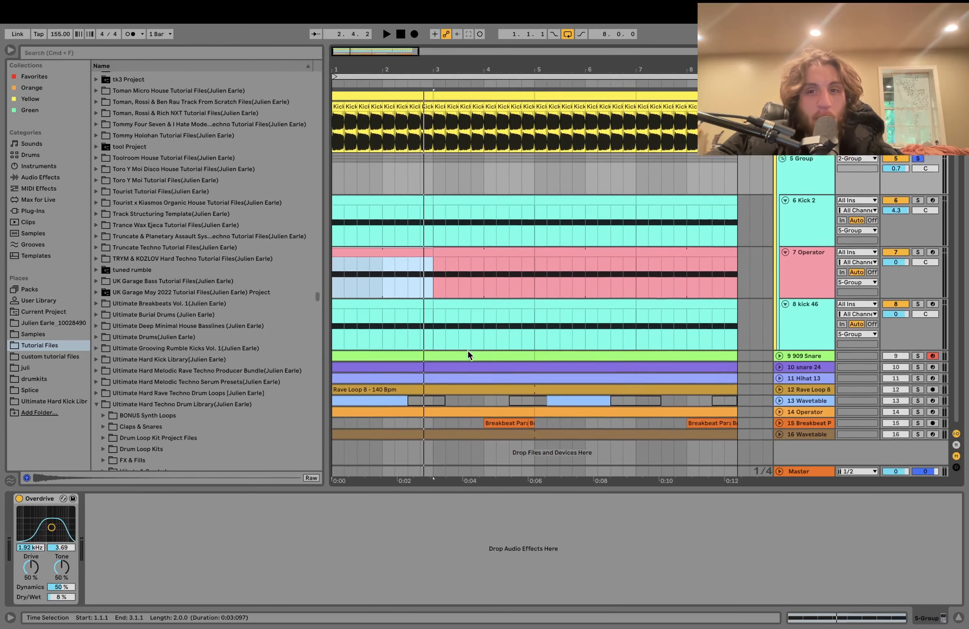
pyautogui.scroll(4, 715, 219)
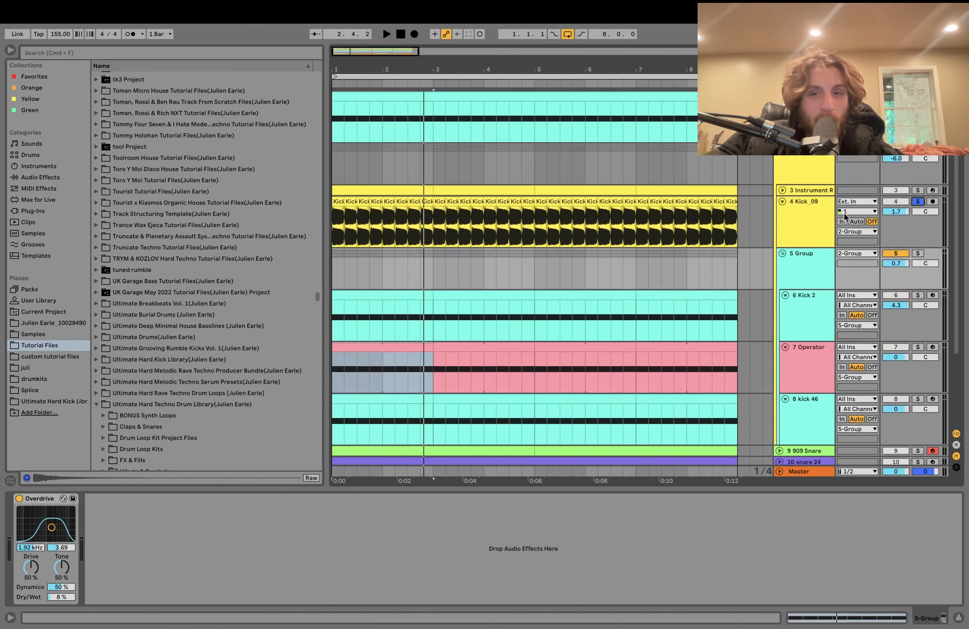
# Play the soloed 4 Kick_09 track and open its first Kick_09 clip to view the sample's waveform
pyautogui.click(791, 216)
pyautogui.press('space')
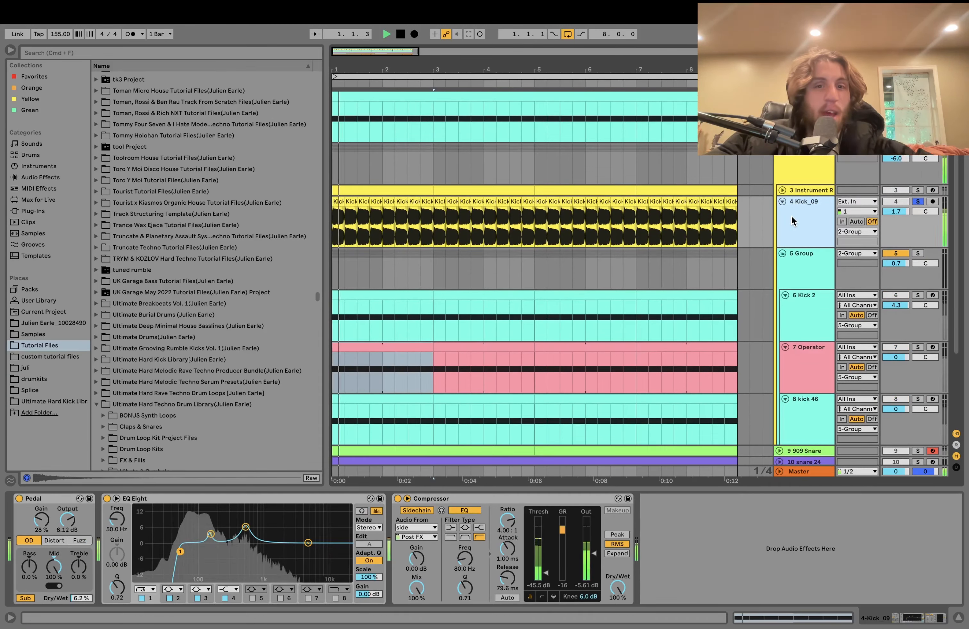
pyautogui.click(337, 202)
pyautogui.click(342, 205)
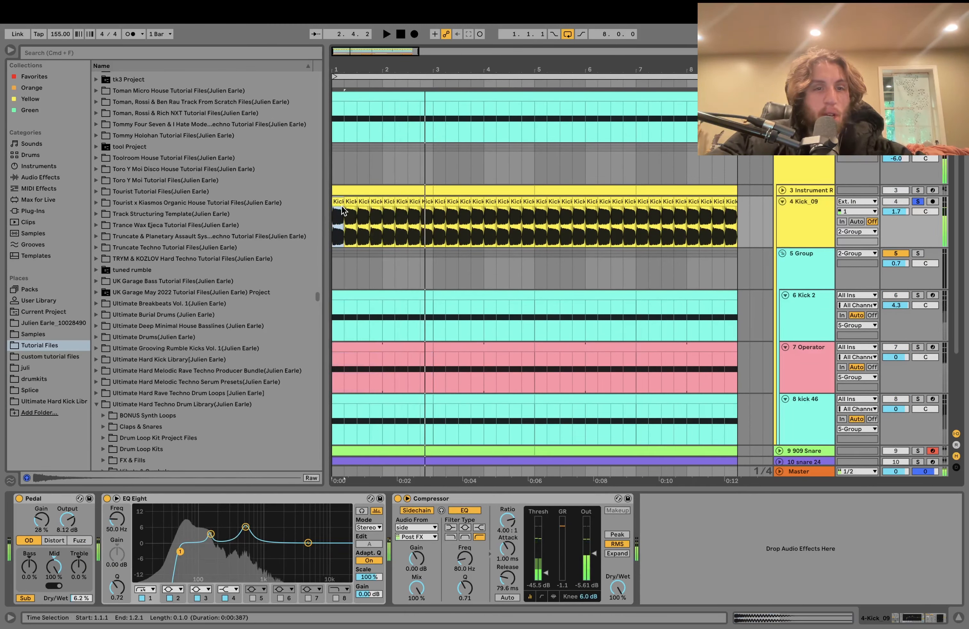
pyautogui.press('space')
pyautogui.doubleClick(339, 205)
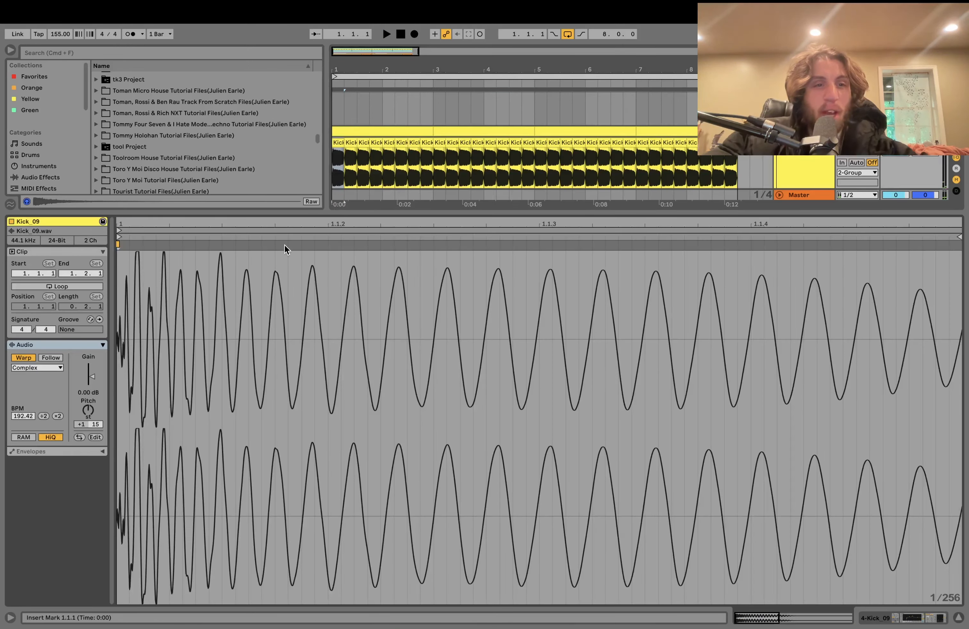
# Return to the Kick_09 track's effects and examine Pedal, EQ Eight and Compressor during short playbacks
pyautogui.click(796, 160)
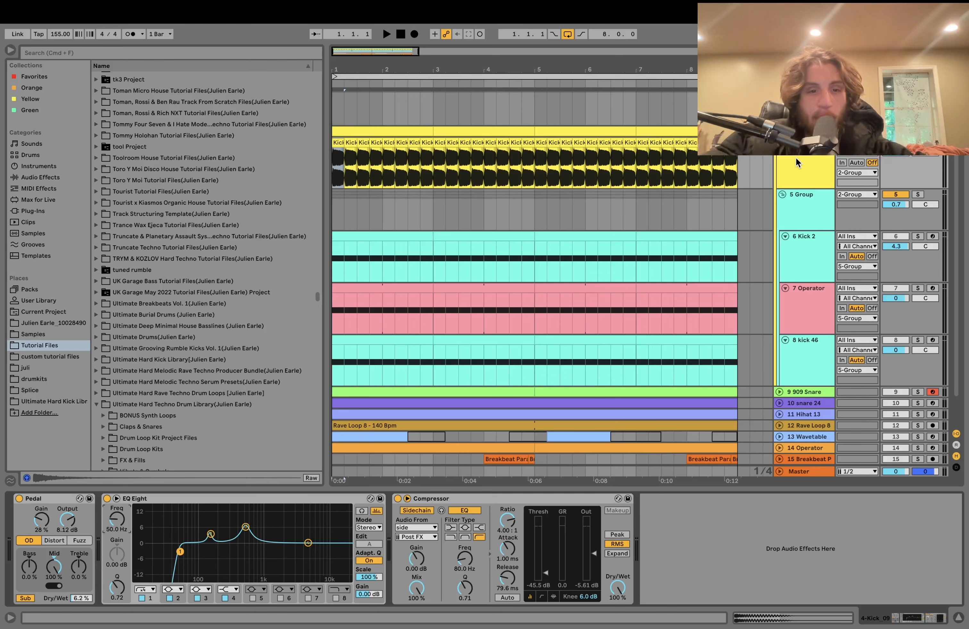
pyautogui.press('space')
pyautogui.press('space')
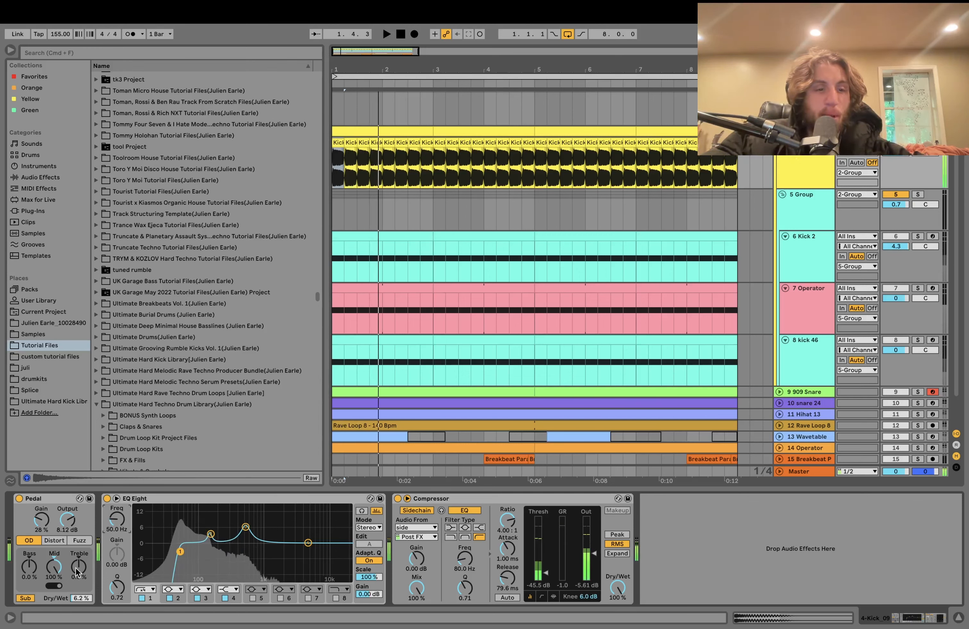
pyautogui.press('space')
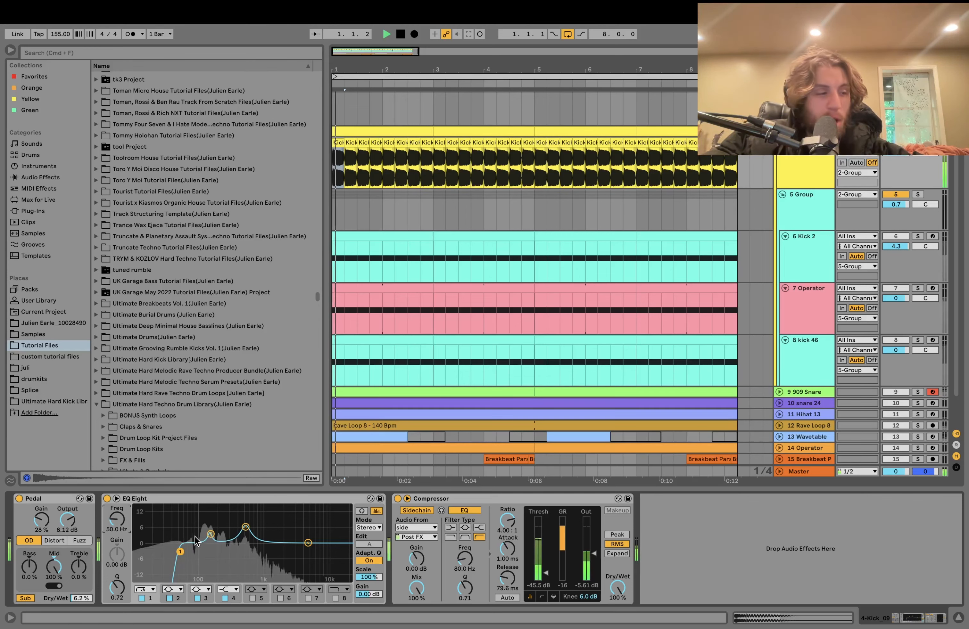
pyautogui.press('space')
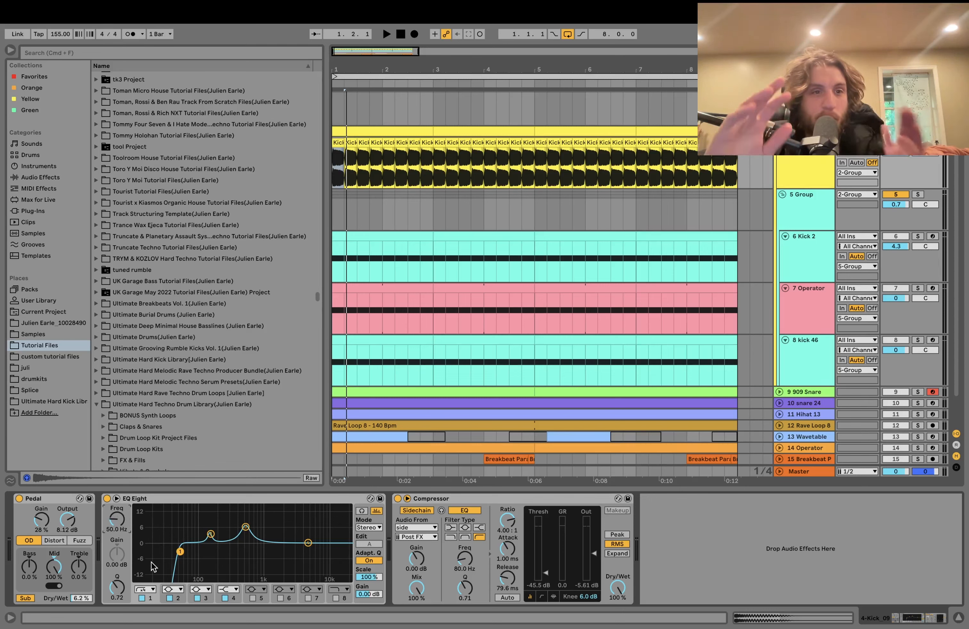
pyautogui.press('space')
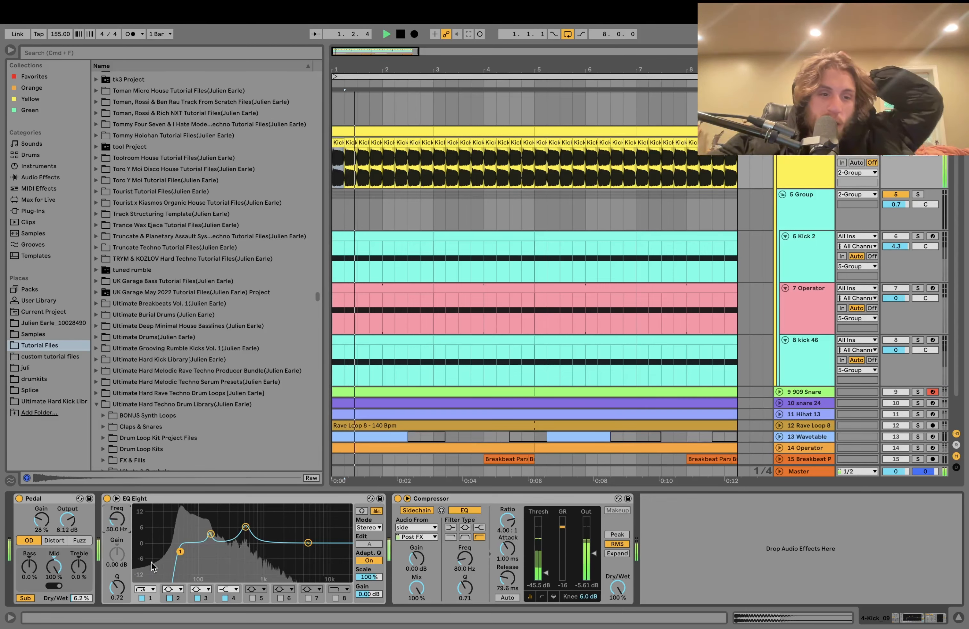
pyautogui.press('space')
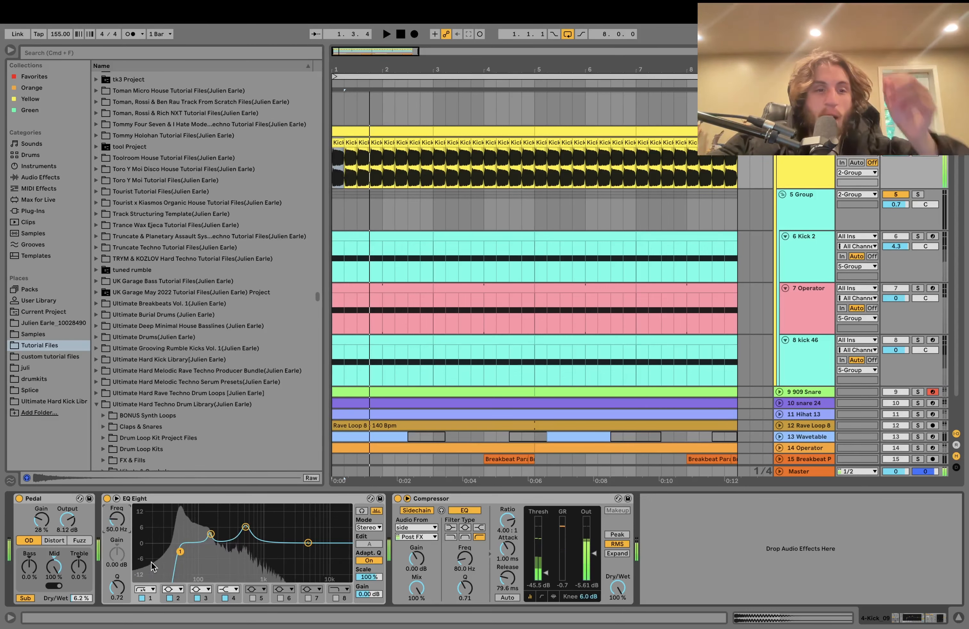
# Compare the Kick_09 playback with its EQ Eight bypassed and enabled
pyautogui.click(107, 499)
pyautogui.press('space')
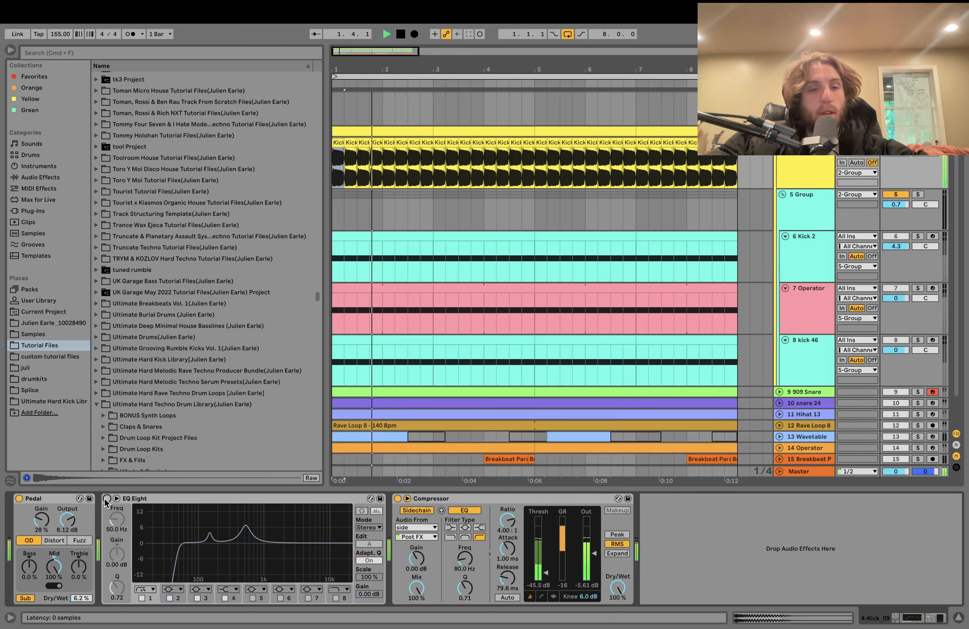
pyautogui.click(107, 499)
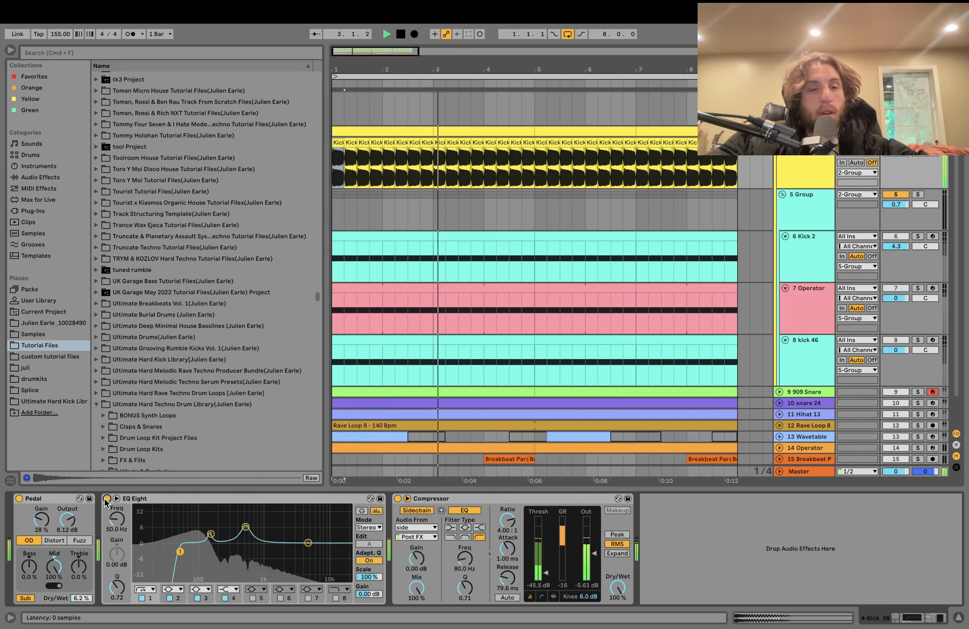
pyautogui.press('space')
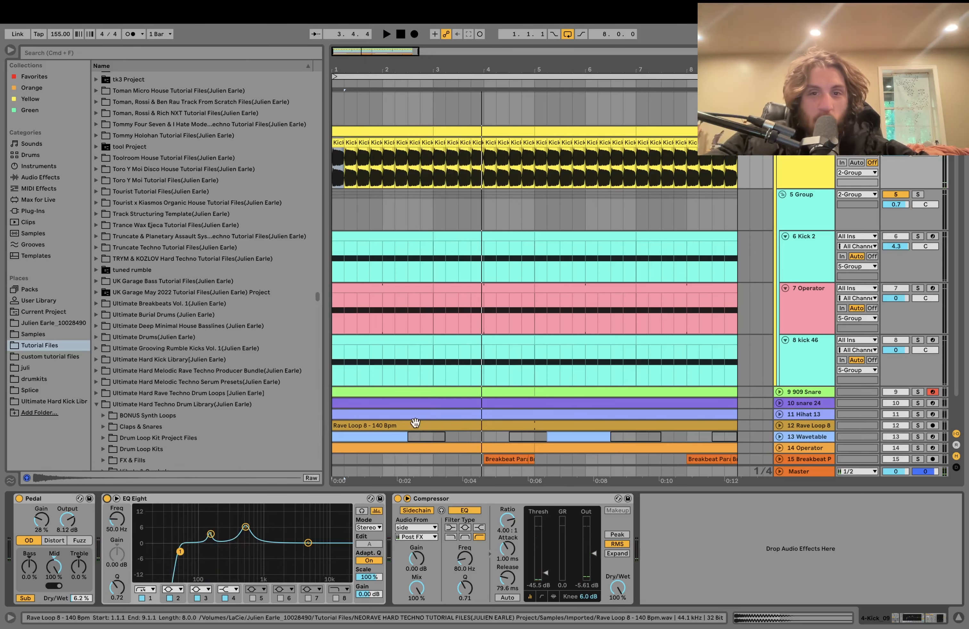
# Solo the 3 Instrument Rack track in place of 4 Kick_09, unfold it and play it
pyautogui.scroll(3, 740, 164)
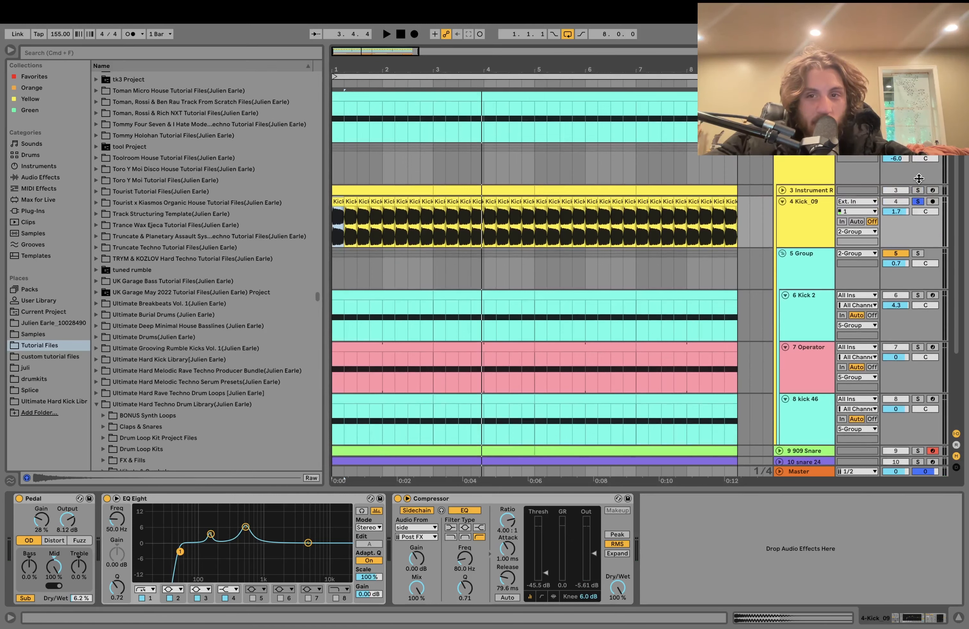
pyautogui.click(798, 190)
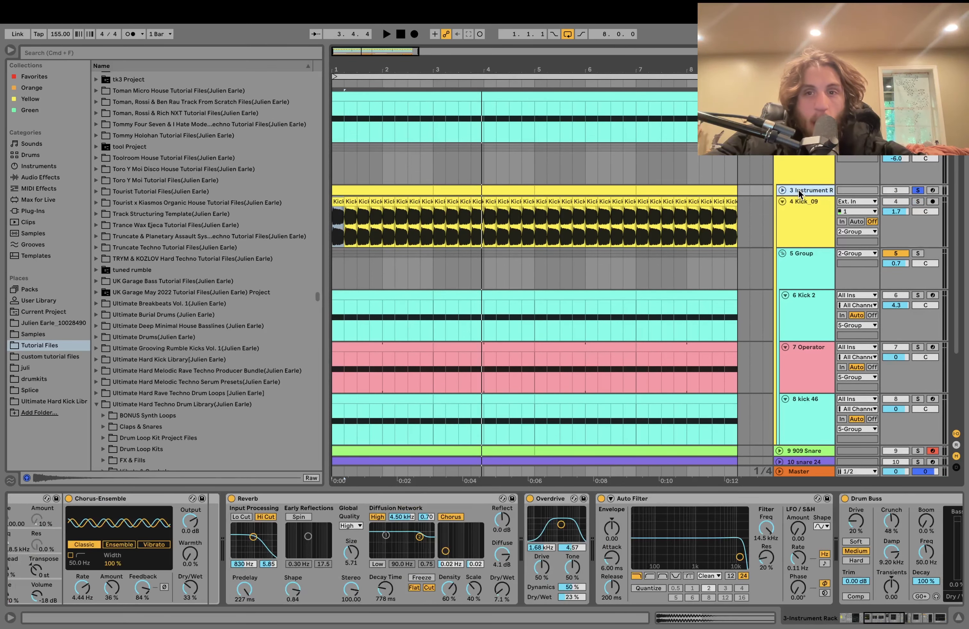
pyautogui.click(781, 189)
pyautogui.press('space')
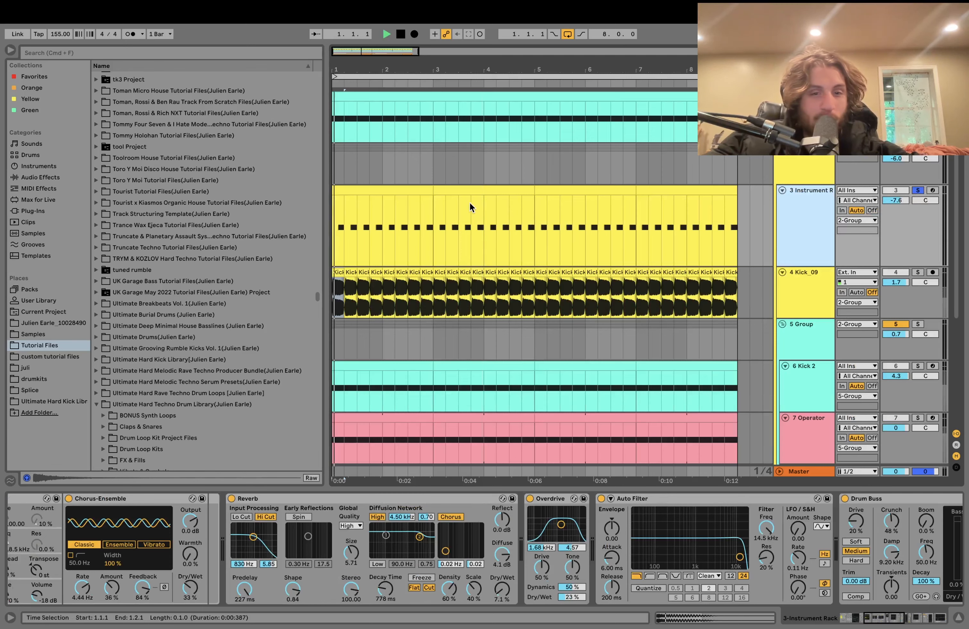
# Examine the Instrument Rack's chains and the notes in its MIDI clip, and return to the device view
pyautogui.hscroll(-10, 478, 589)
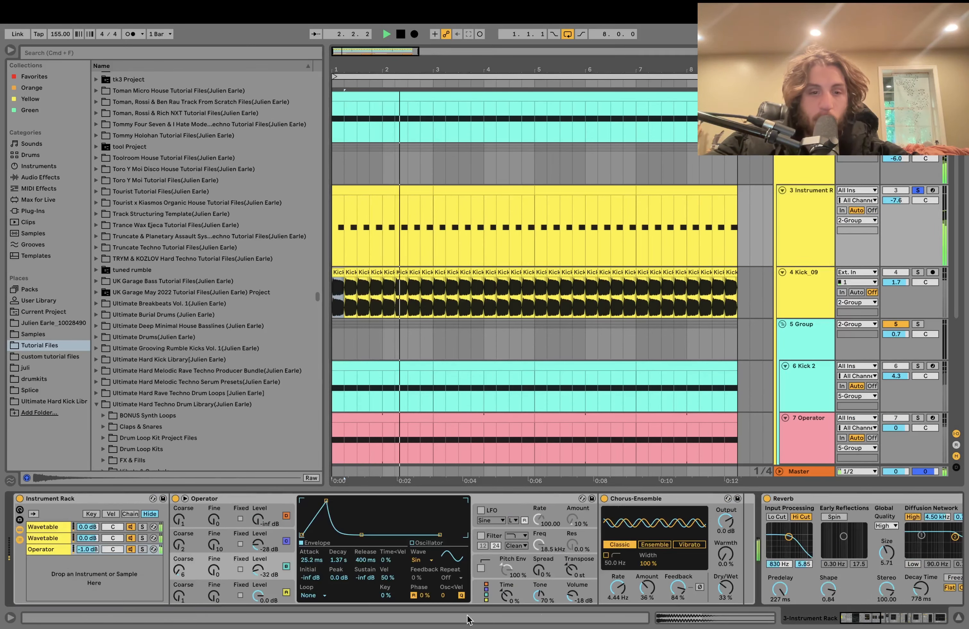
pyautogui.press('space')
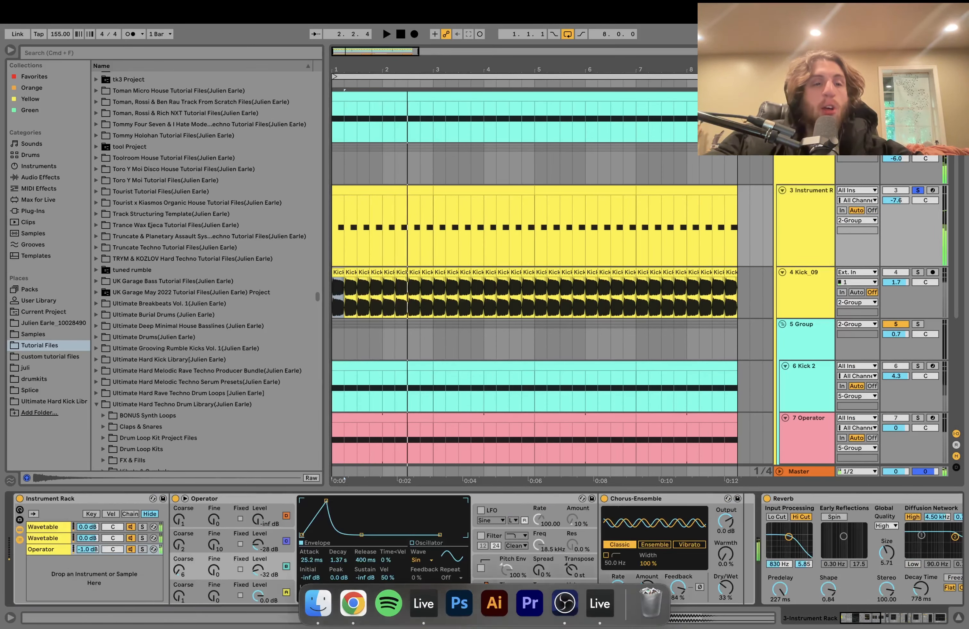
pyautogui.doubleClick(408, 184)
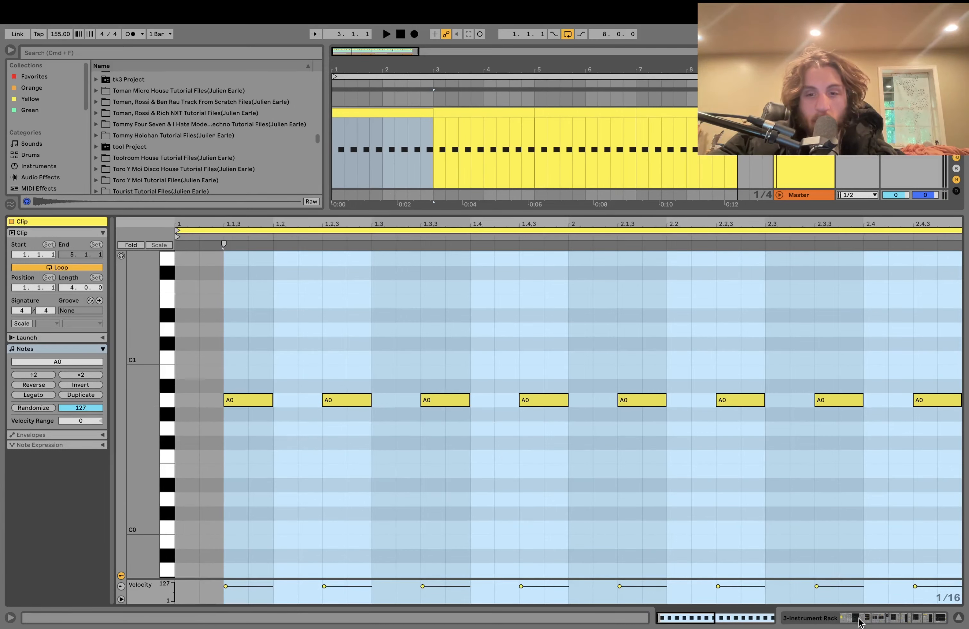
pyautogui.click(858, 619)
# Play the rack's first Wavetable chain in solo and show the settings of its Osc 2
pyautogui.click(143, 527)
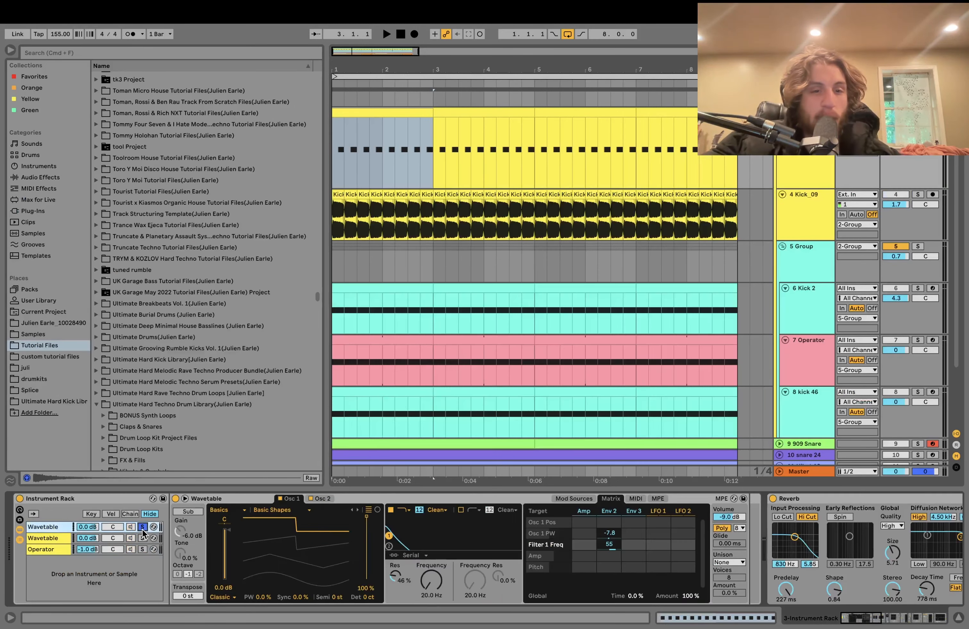
pyautogui.press('space')
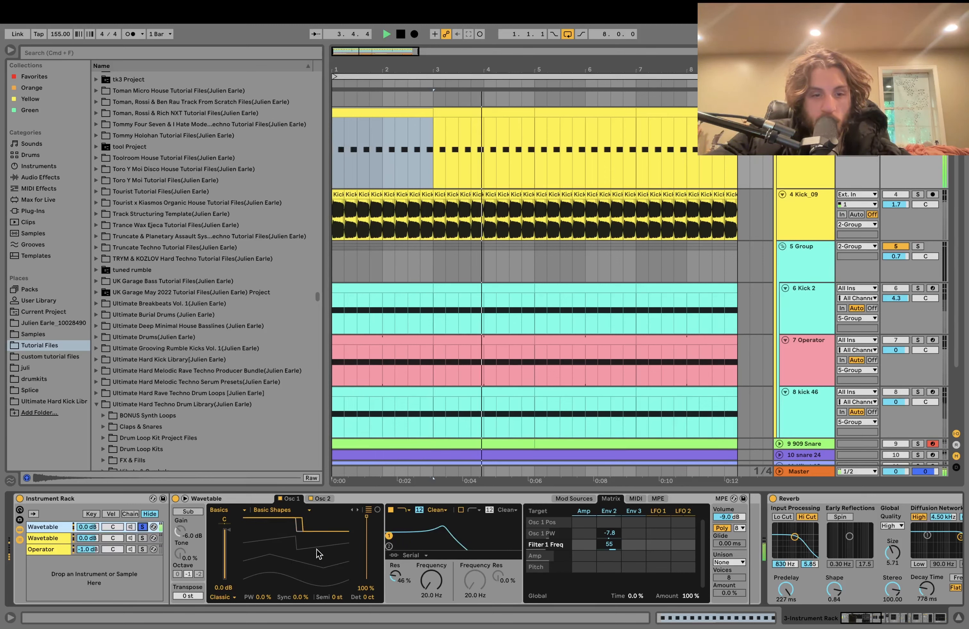
pyautogui.click(321, 502)
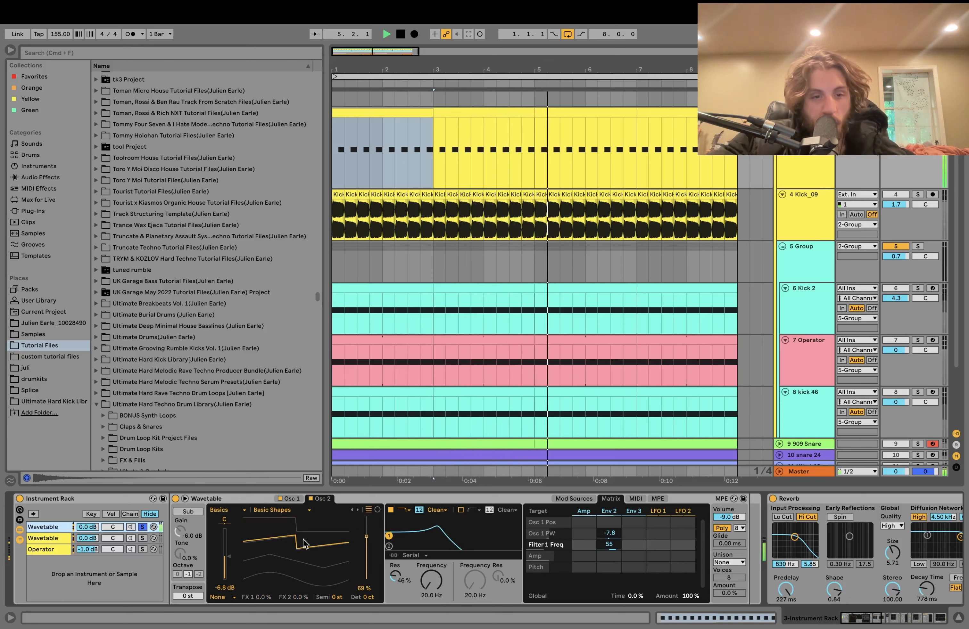
pyautogui.press('space')
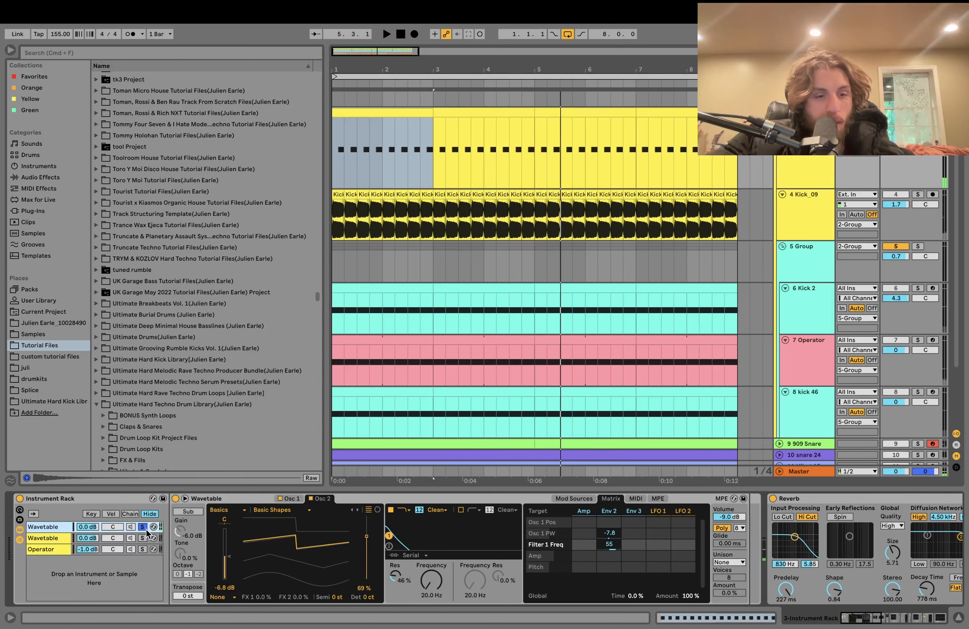
# Solo the rack's second Wavetable chain in place of the first and play it
pyautogui.click(141, 539)
pyautogui.press('space')
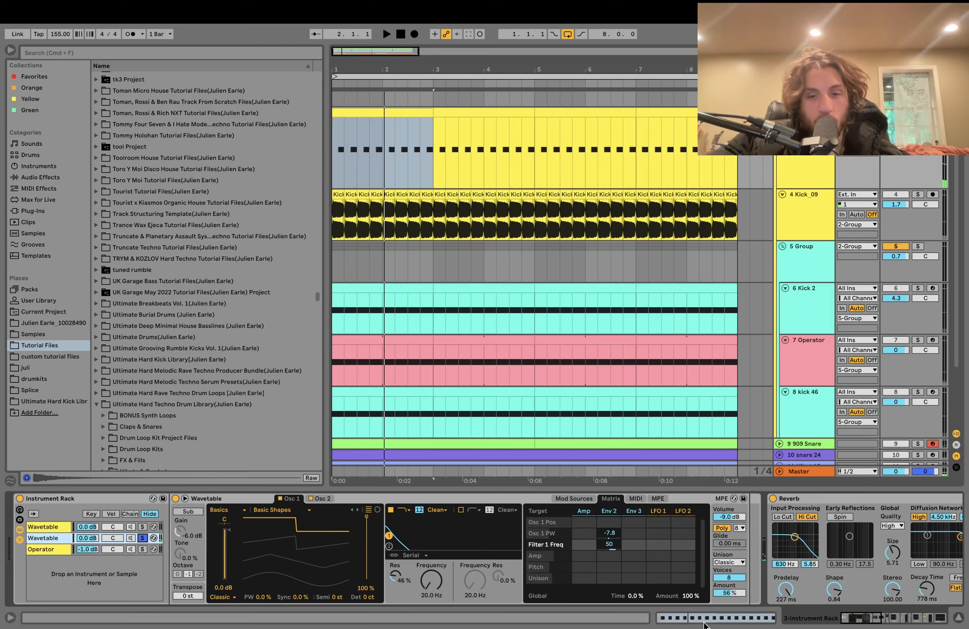
pyautogui.press('space')
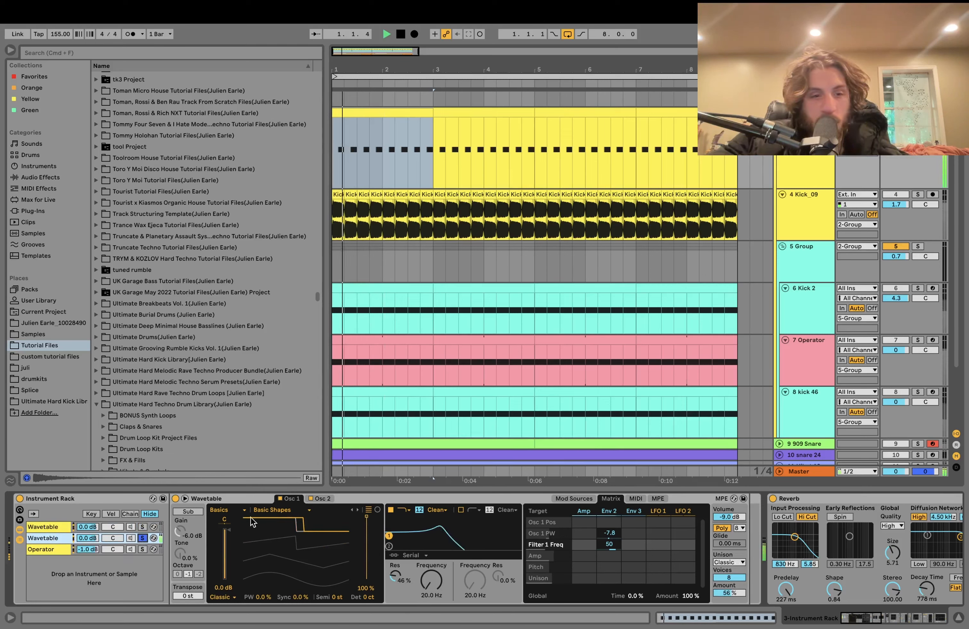
# Solo the rack's Operator chain in place of the second Wavetable, unsolo it, and toggle its activator while all chains play
pyautogui.click(142, 539)
pyautogui.click(143, 549)
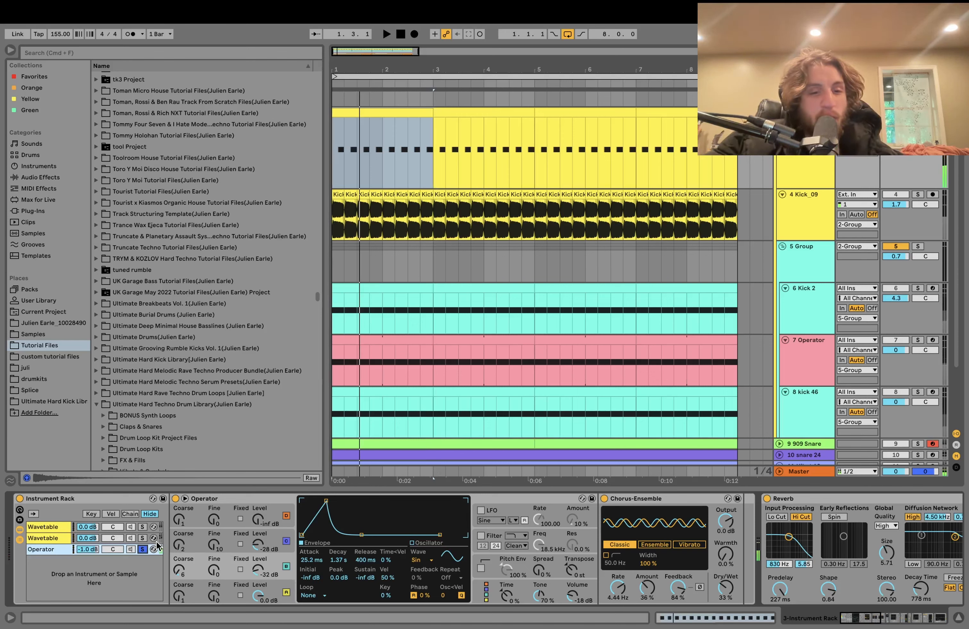
pyautogui.click(143, 549)
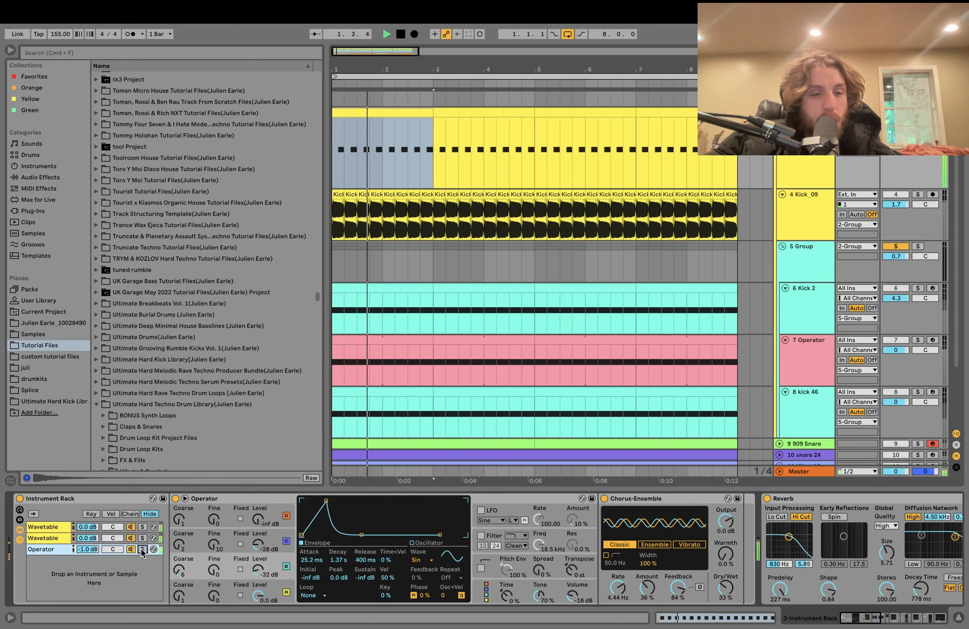
pyautogui.click(130, 550)
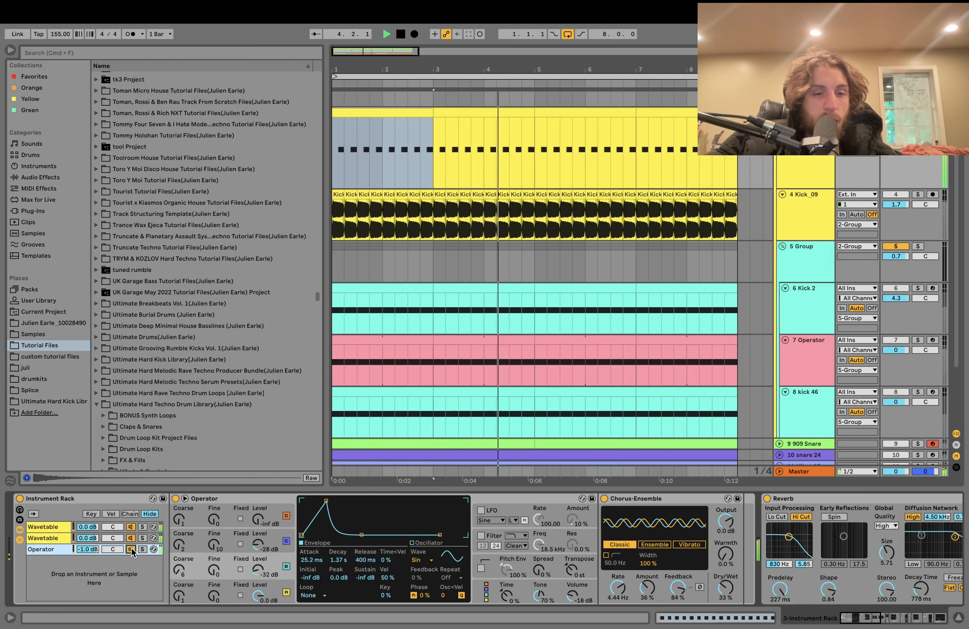
pyautogui.press('space')
# Examine the Chorus-Ensemble and Reverb settings that follow the rack, with a short playback
pyautogui.hscroll(10, 132, 551)
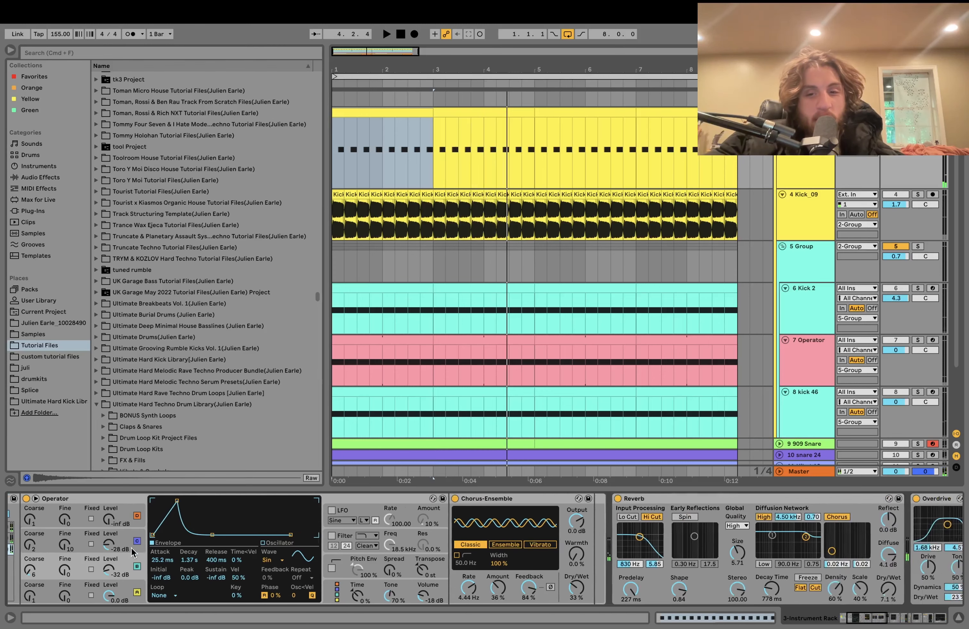
pyautogui.hscroll(2, 131, 548)
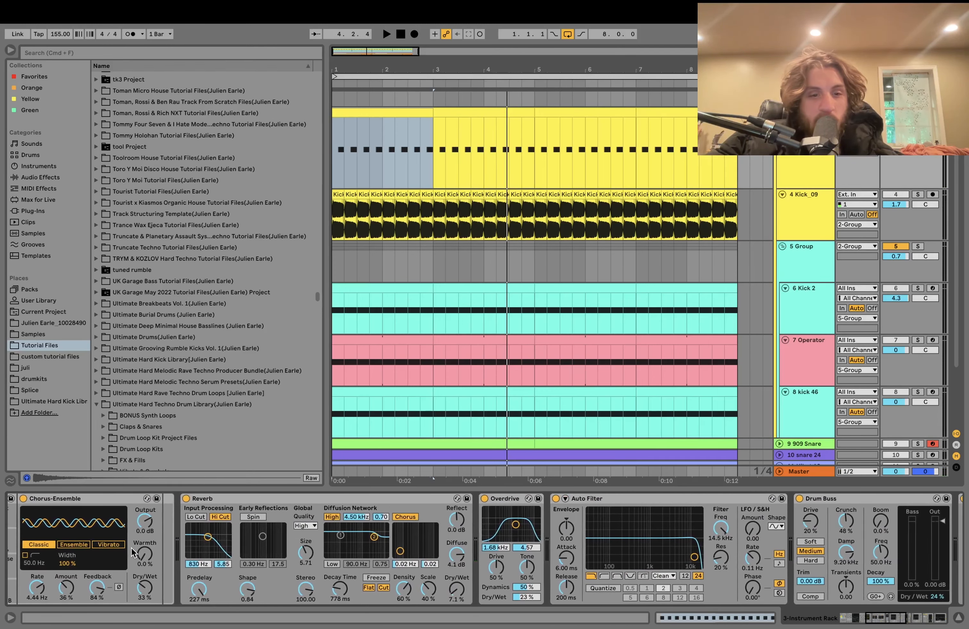
pyautogui.hscroll(9, 338, 566)
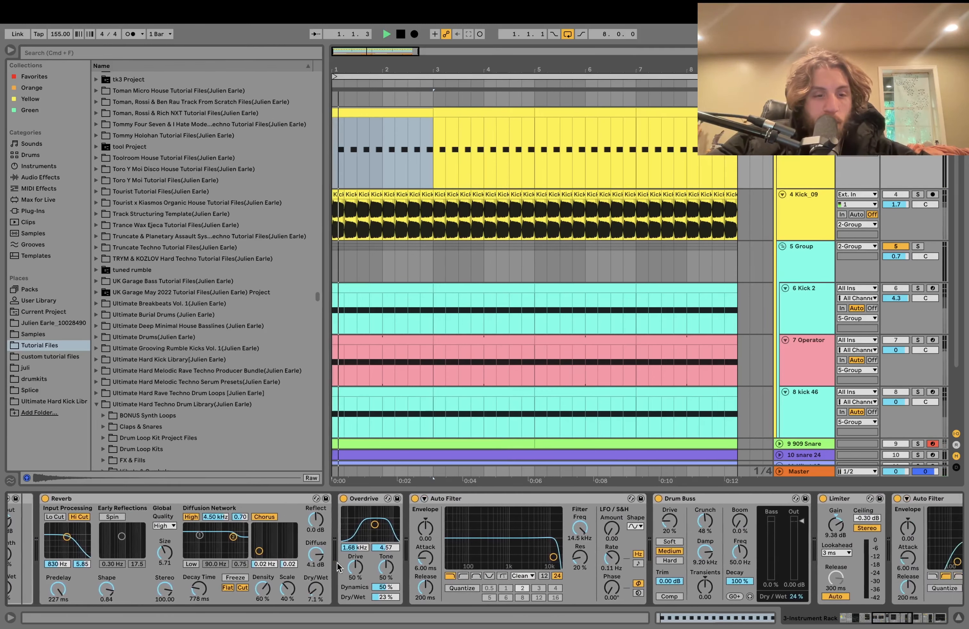
pyautogui.press('space')
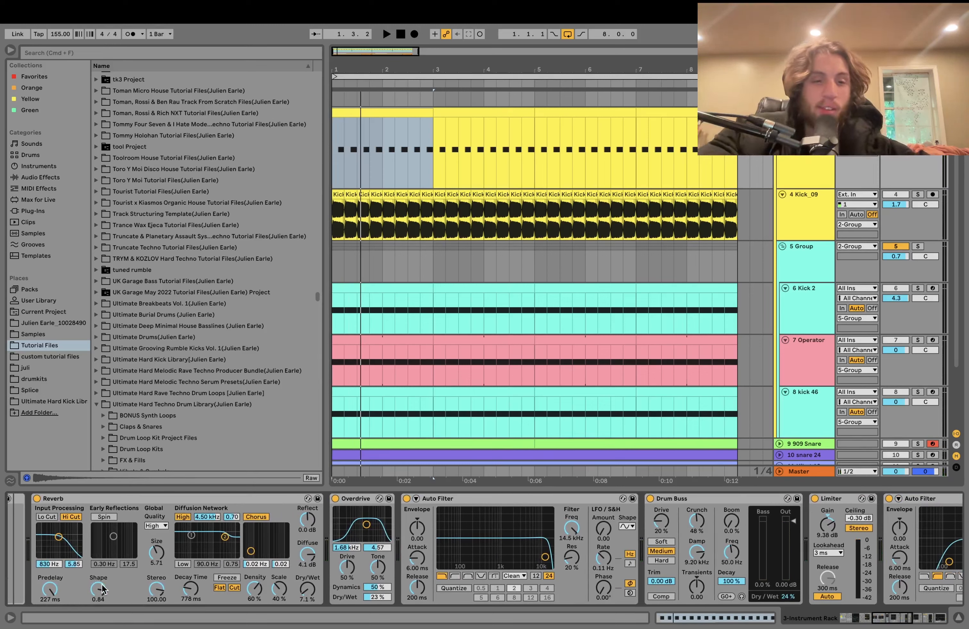
# Examine the remaining effects on the rack track, from Overdrive and Auto Filter through Drum Buss and Limiter to Compressor and EQ Eight
pyautogui.hscroll(10, 379, 549)
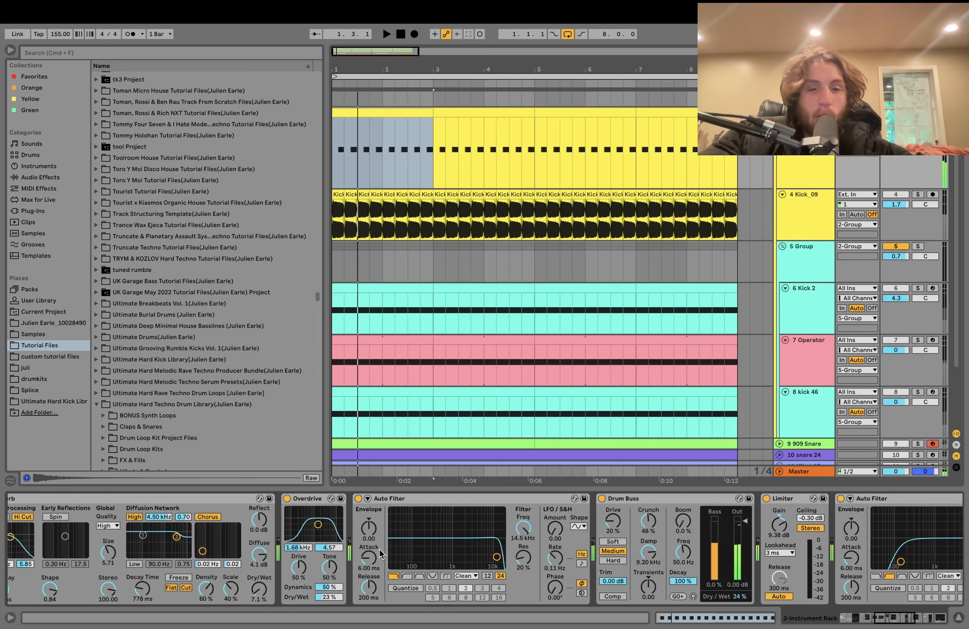
pyautogui.hscroll(1, 379, 549)
pyautogui.hscroll(17, 362, 558)
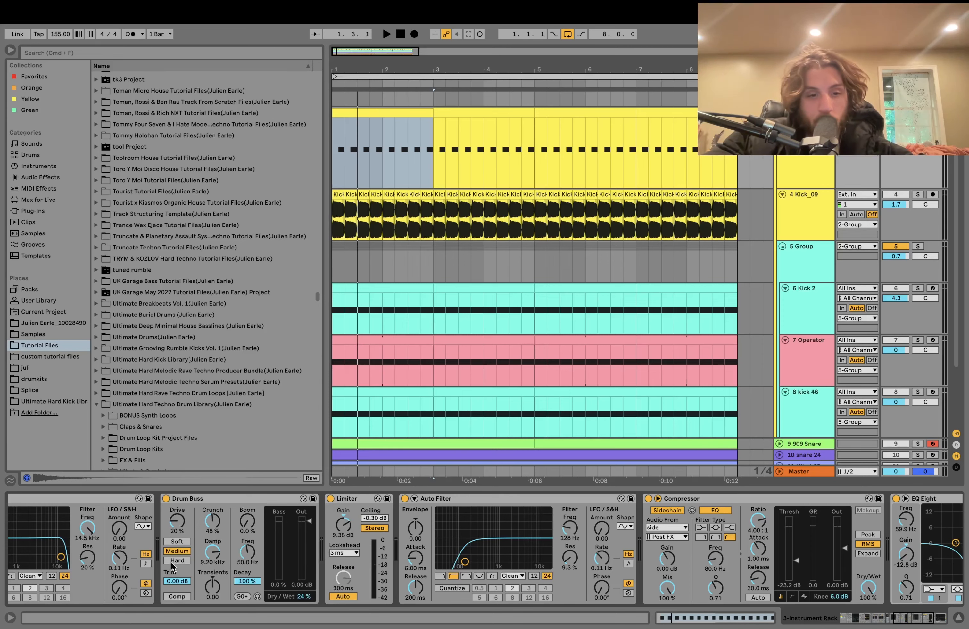
pyautogui.hscroll(15, 171, 568)
pyautogui.press('space')
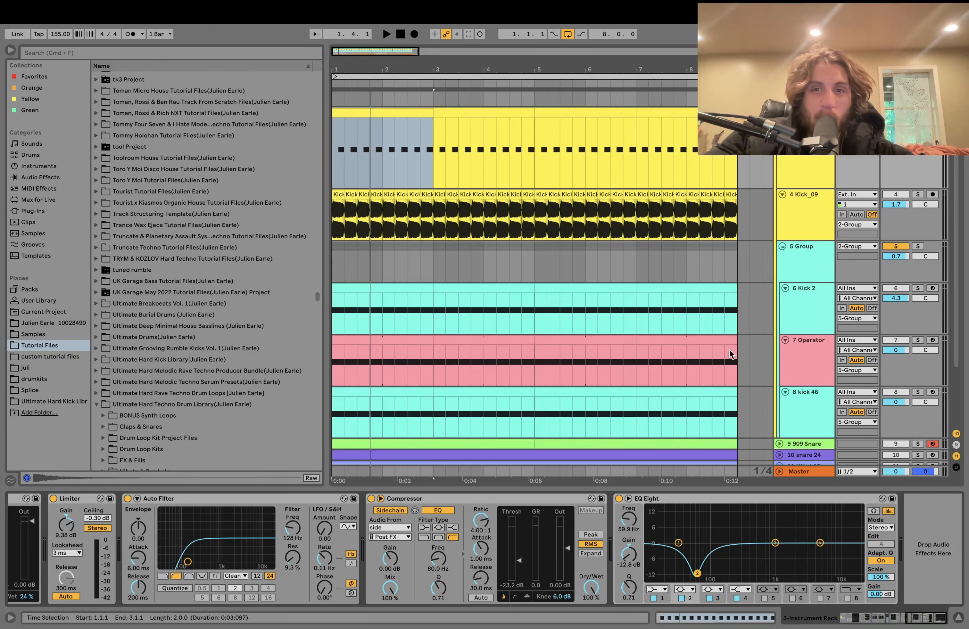
# End the Instrument Rack track's solo and display the effects of its parent 2 Group
pyautogui.scroll(3, 731, 354)
pyautogui.click(795, 179)
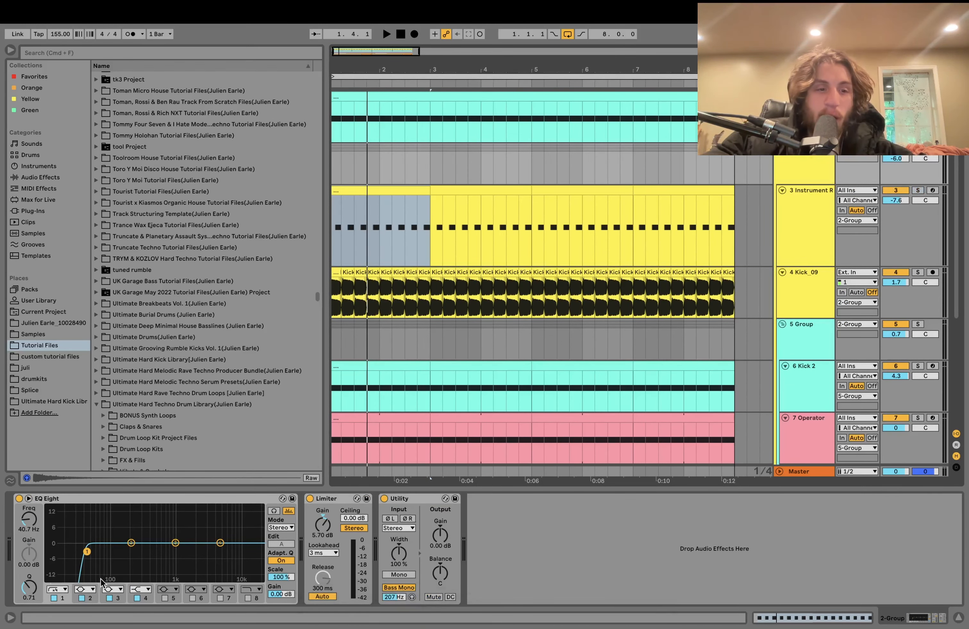
# Play the loop while bypassing and re-enabling the 2 Group's EQ Eight, with further short playbacks to review its Limiter and Utility
pyautogui.press('space')
pyautogui.click(19, 499)
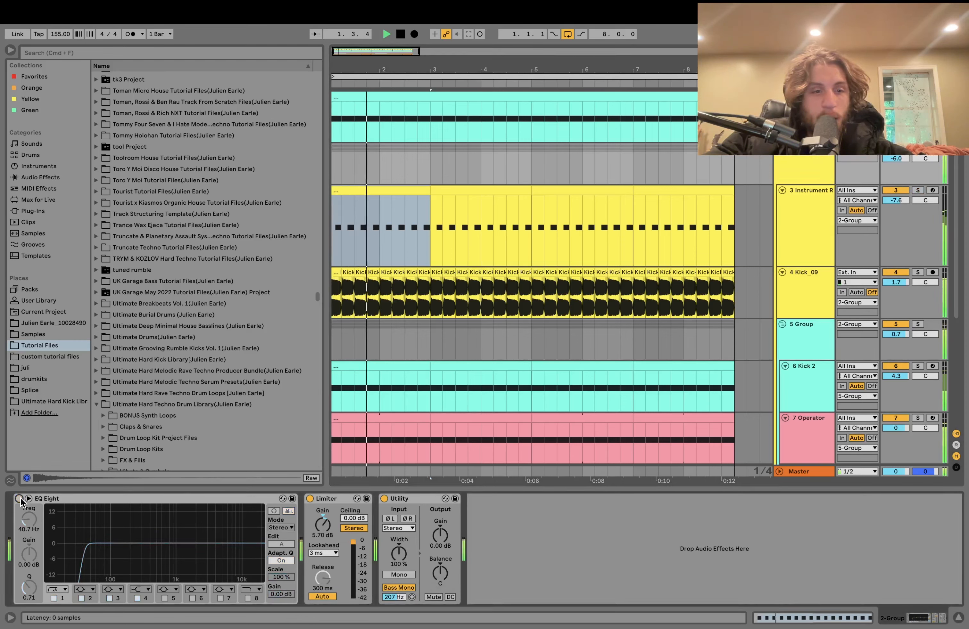
pyautogui.click(19, 499)
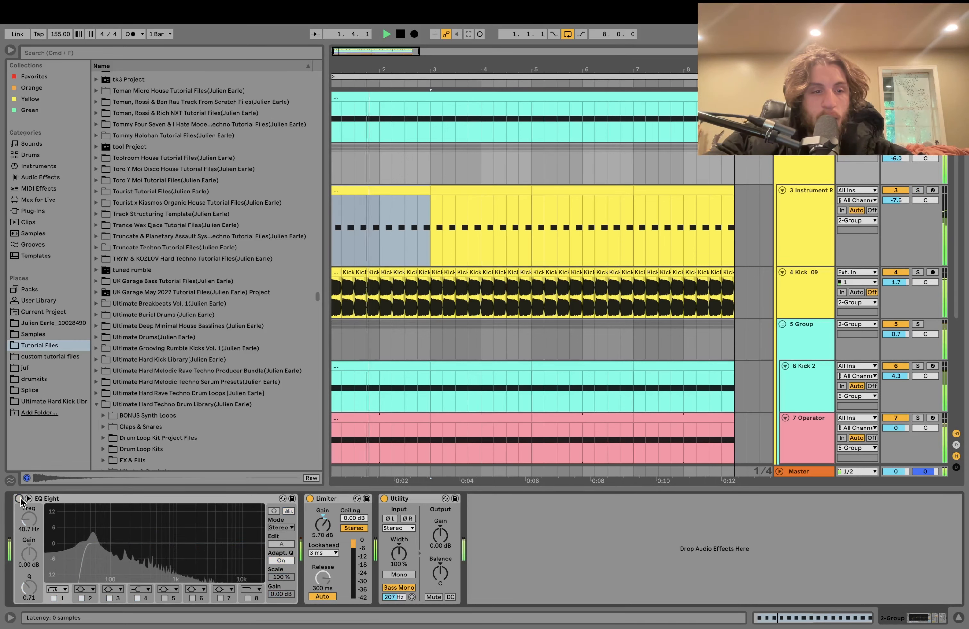
pyautogui.press('space')
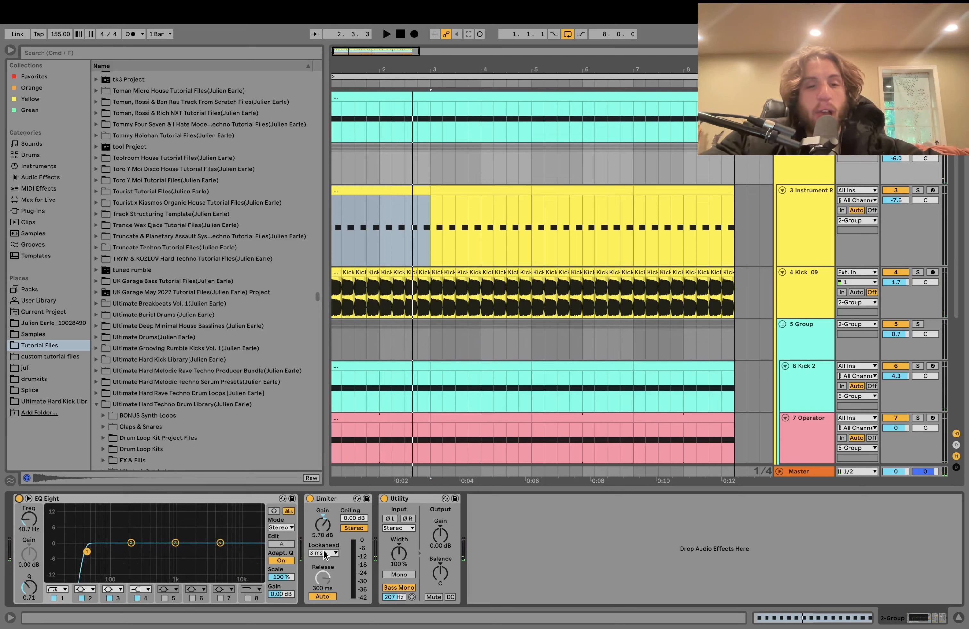
pyautogui.press('space')
pyautogui.press('space')
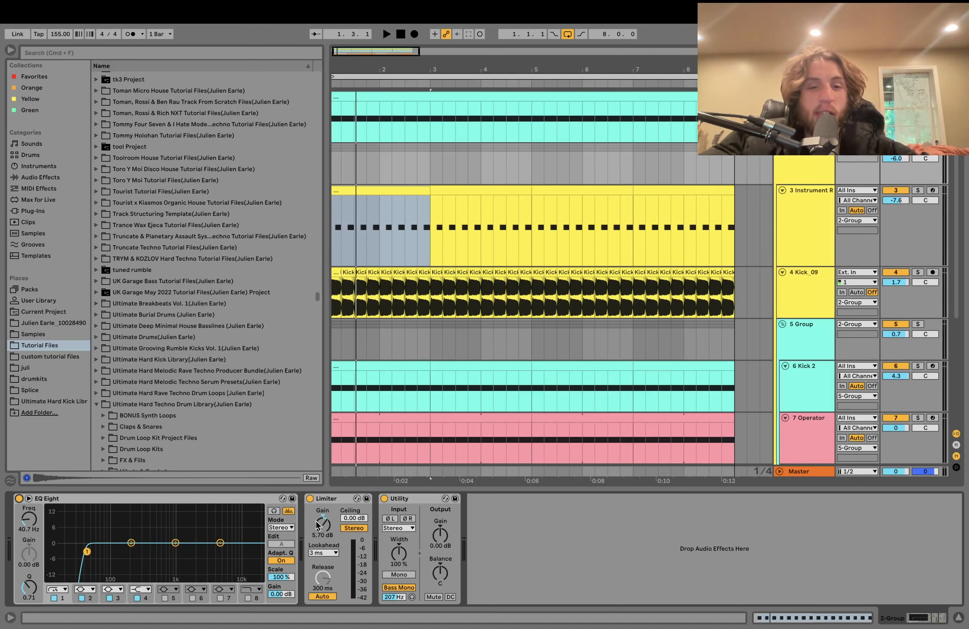
pyautogui.press('space')
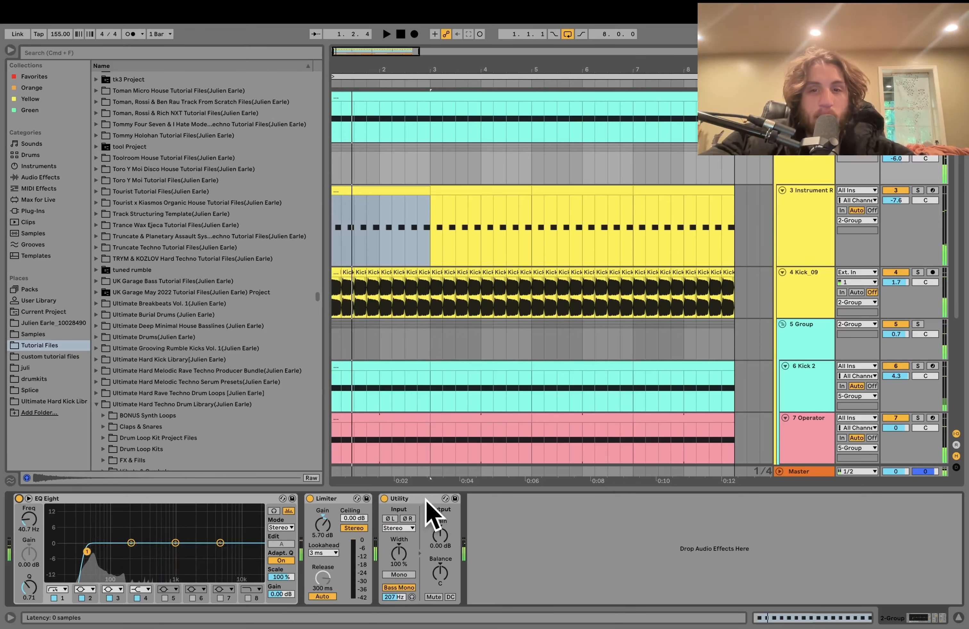
# Solo the 909 Snare, snare 24, Hihat 13 and Rave Loop 8 tracks together and play them
pyautogui.scroll(-10, 780, 158)
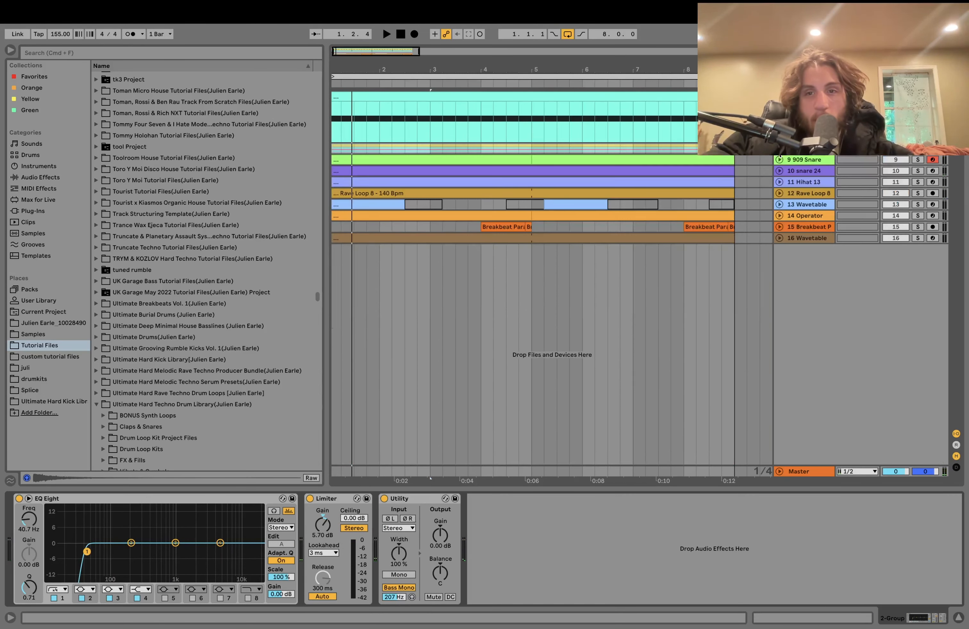
pyautogui.click(918, 160)
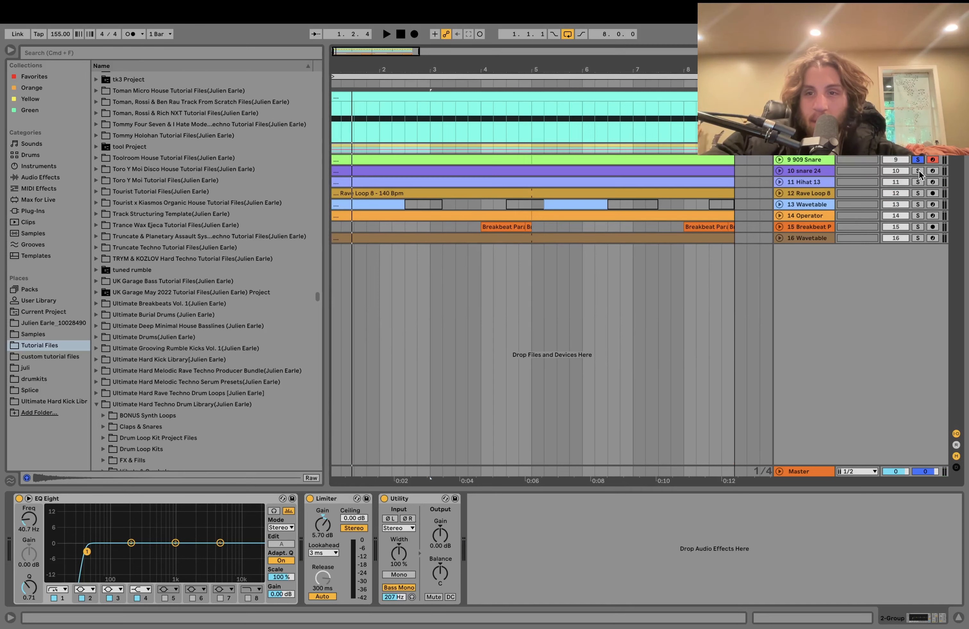
pyautogui.click(919, 194)
pyautogui.press('space')
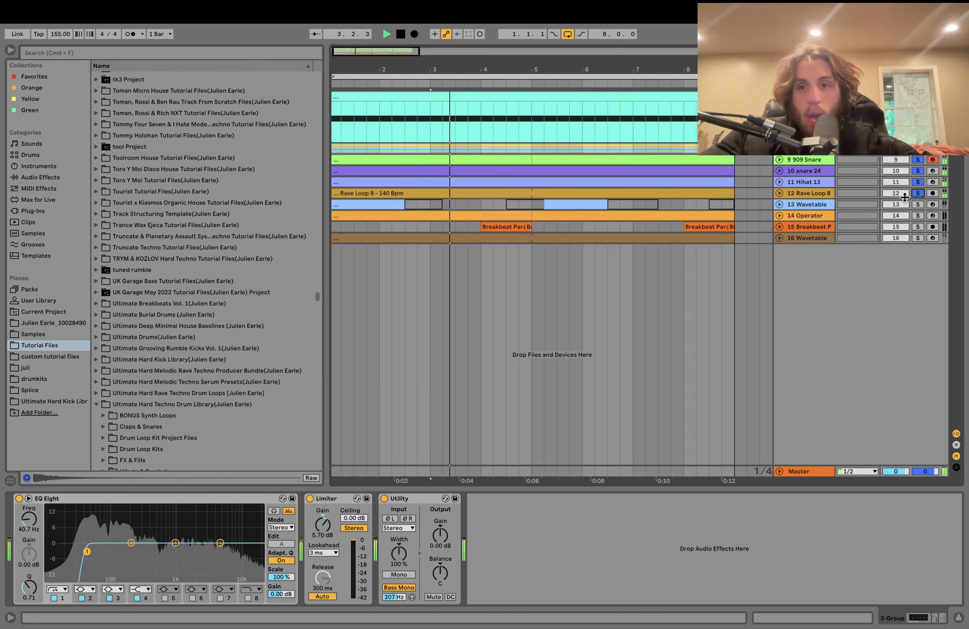
pyautogui.press('space')
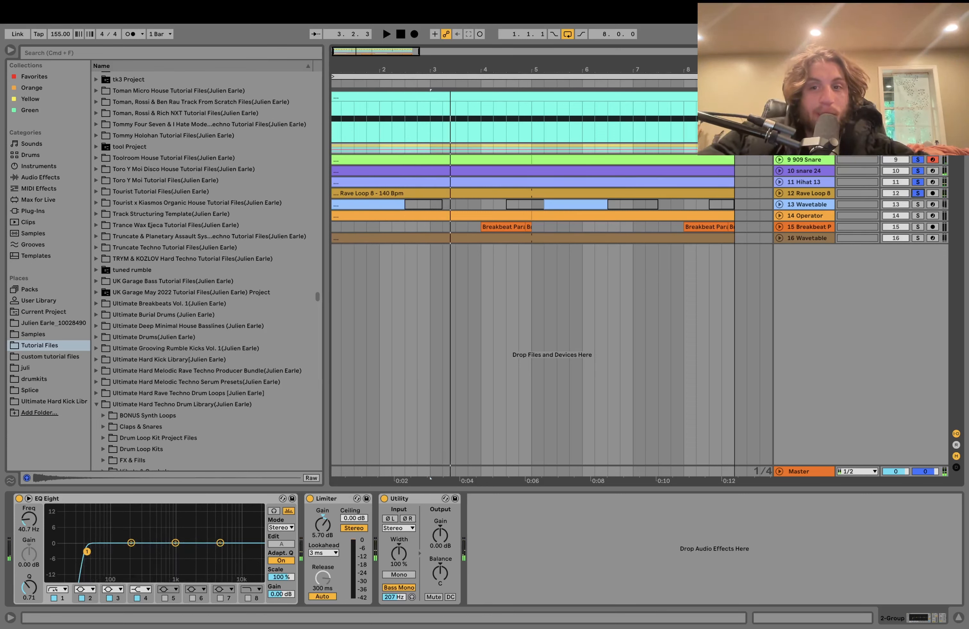
# End the percussion solos, display the 909 Snare track's devices, and play that track soloed before unsoloing it
pyautogui.click(918, 159)
pyautogui.click(812, 160)
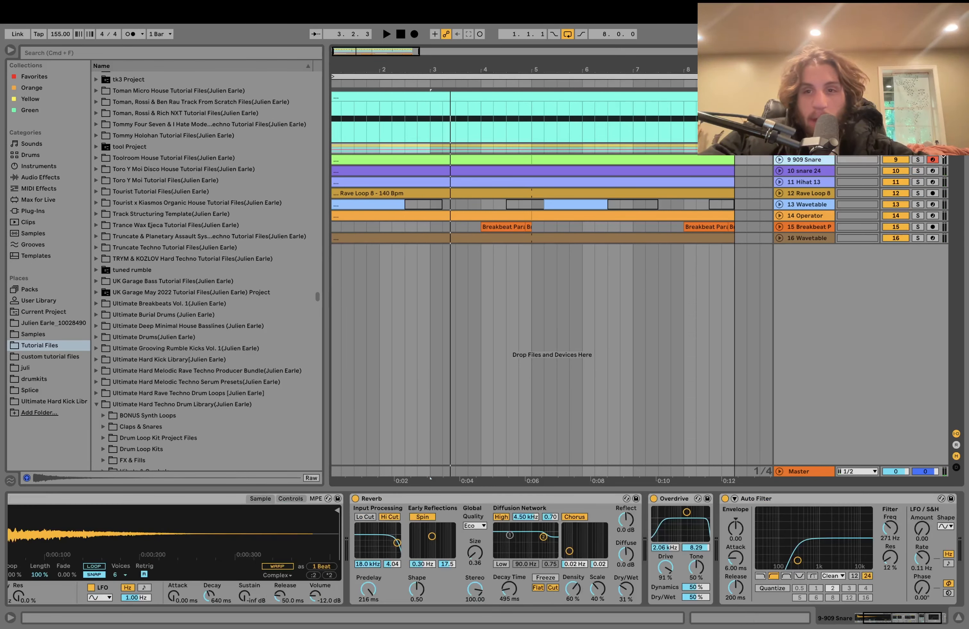
pyautogui.click(918, 160)
pyautogui.press('space')
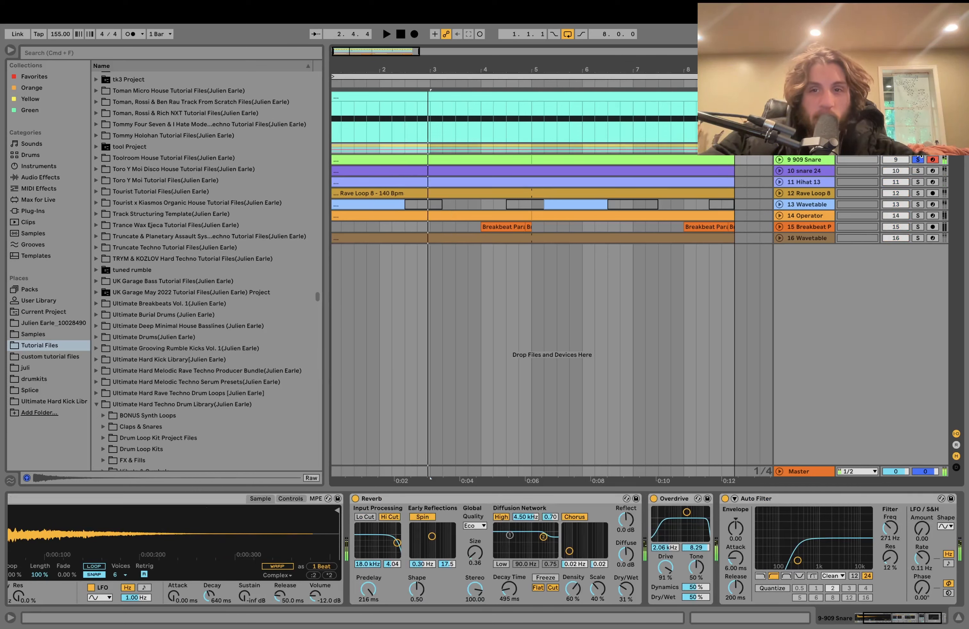
pyautogui.click(917, 160)
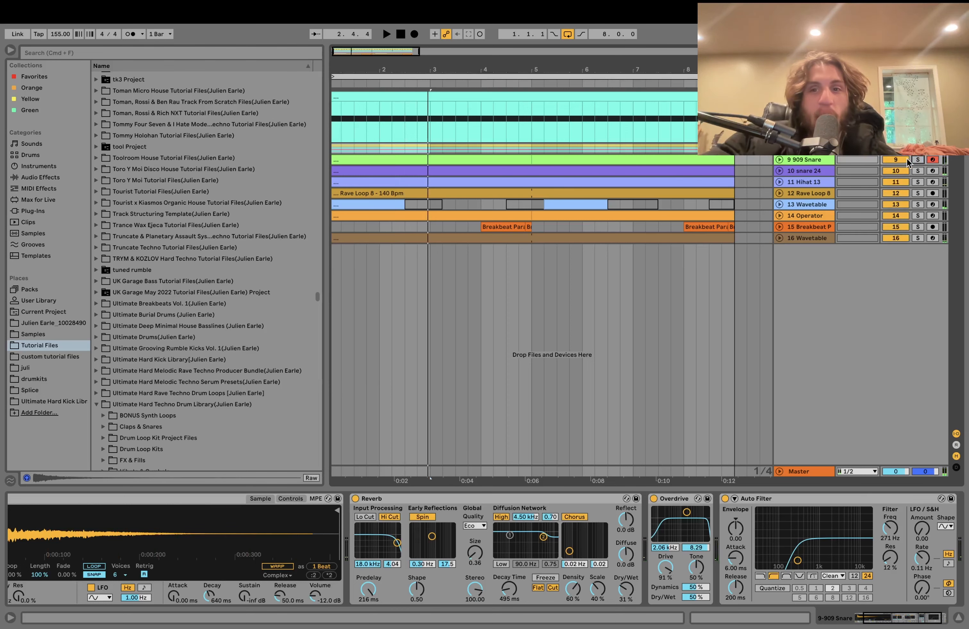
# Examine the 909 Snare's Simpler sample settings and the Reverb, Overdrive and Auto Filter that follow
pyautogui.click(50, 503)
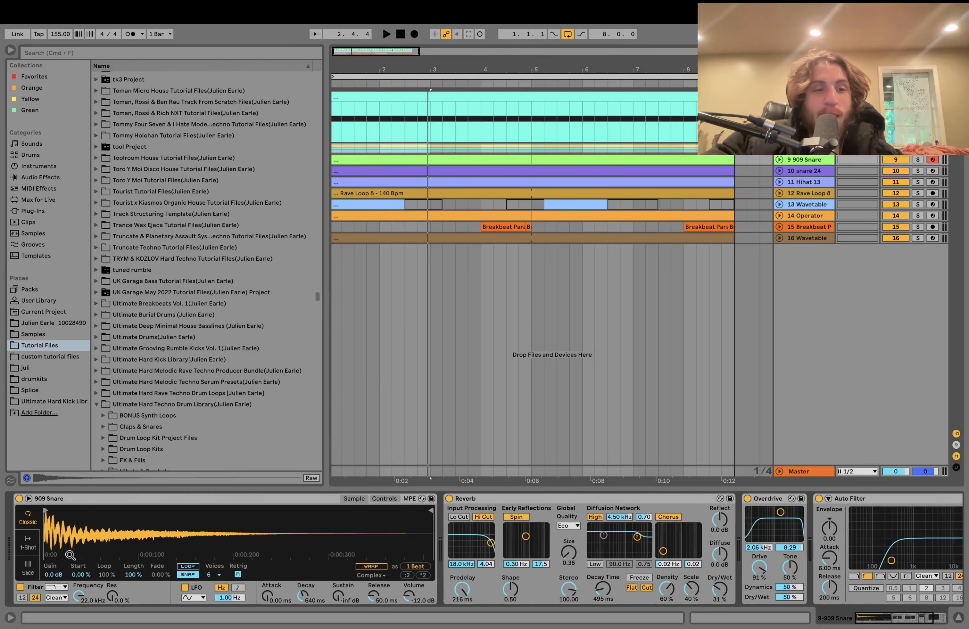
pyautogui.hscroll(5, 52, 559)
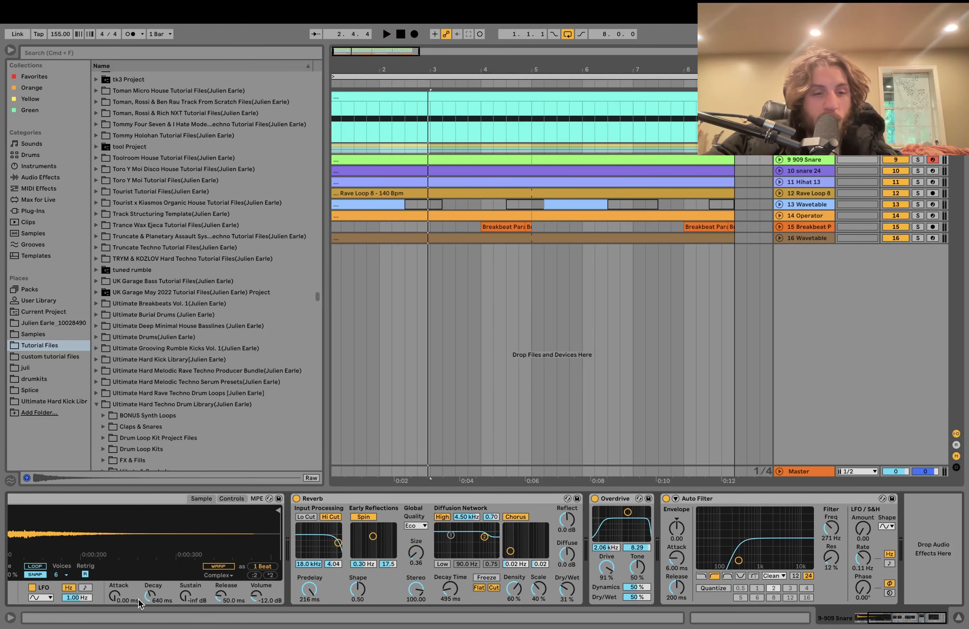
pyautogui.hscroll(-5, 323, 564)
pyautogui.hscroll(5, 324, 565)
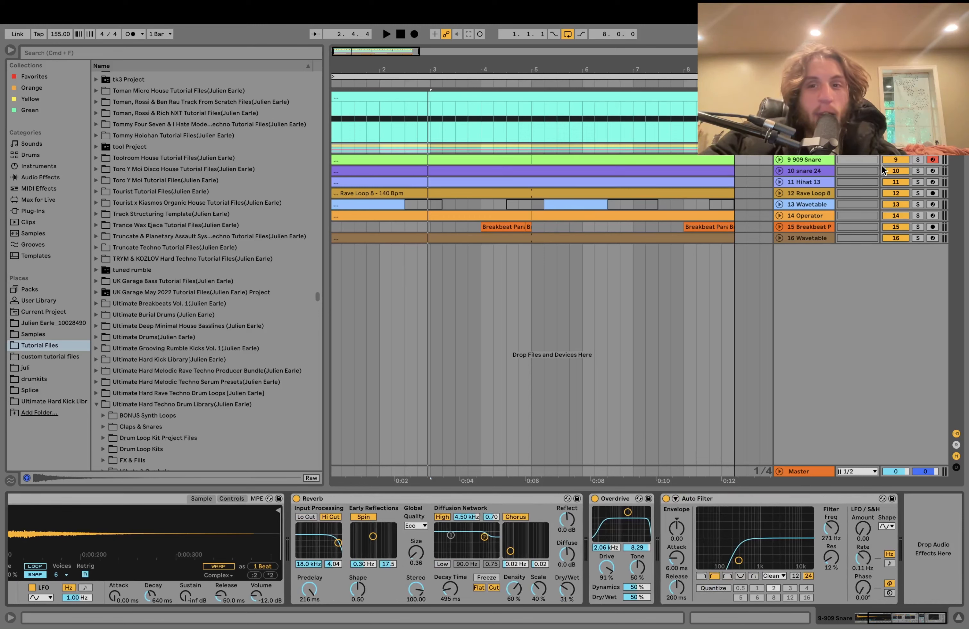
# Play the full loop while muting and reactivating the 909 Snare track to compare the mix
pyautogui.press('space')
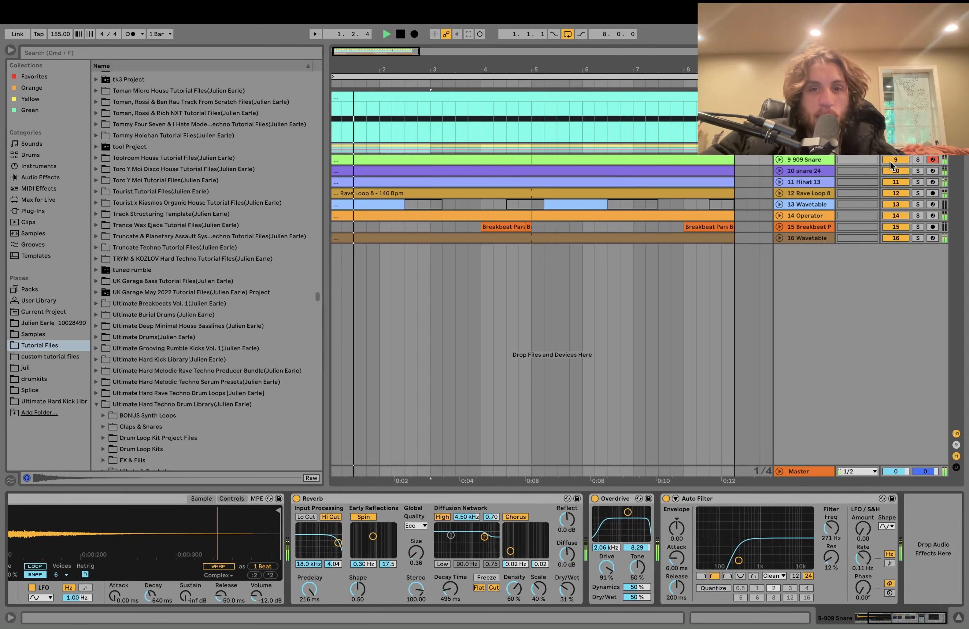
pyautogui.click(890, 161)
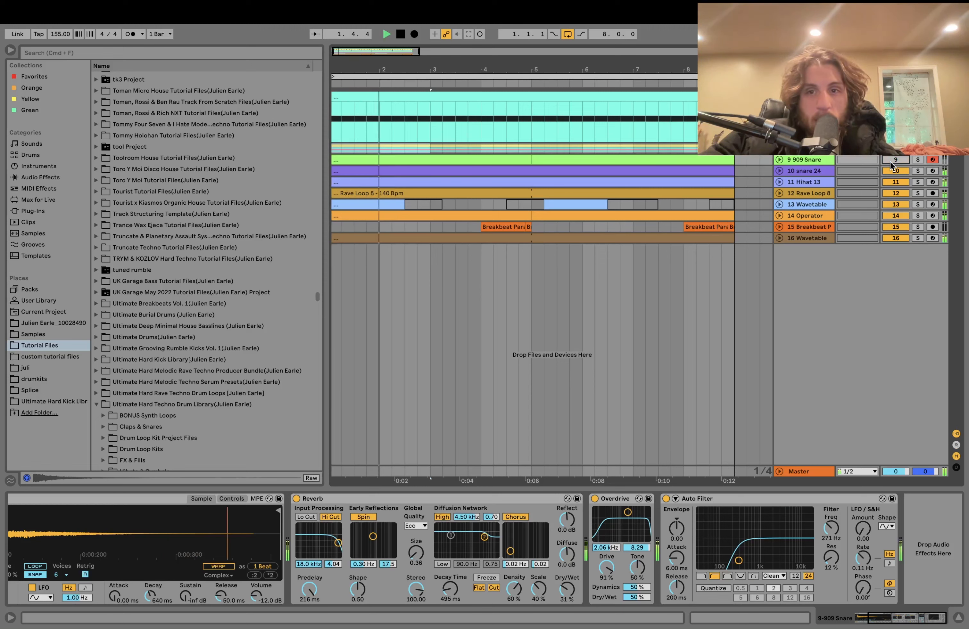
pyautogui.click(889, 162)
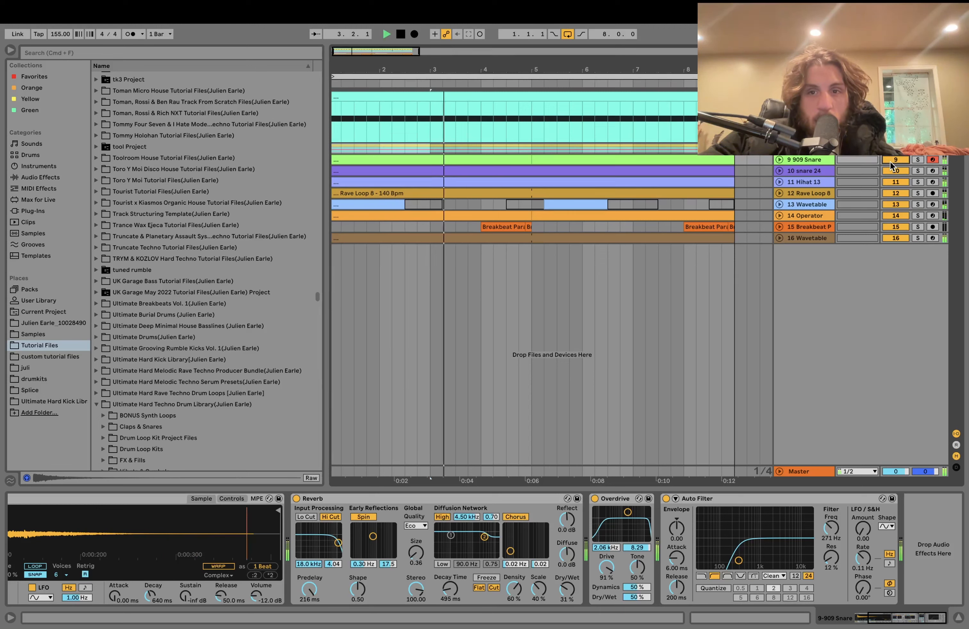
# Solo the 909 Snare, select its first four-bar clip, and play it with its Simpler in view
pyautogui.click(915, 161)
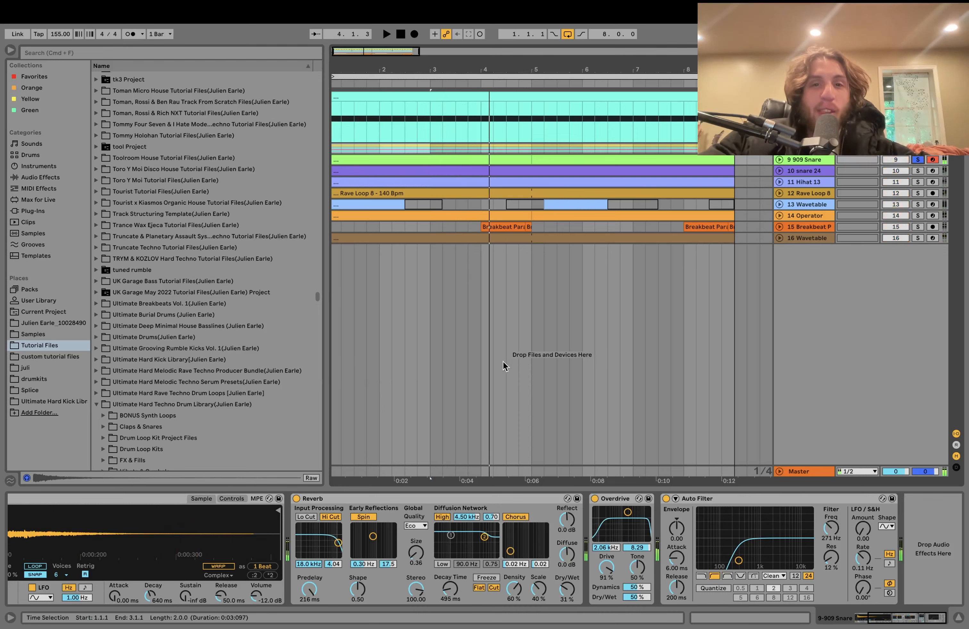
pyautogui.click(508, 158)
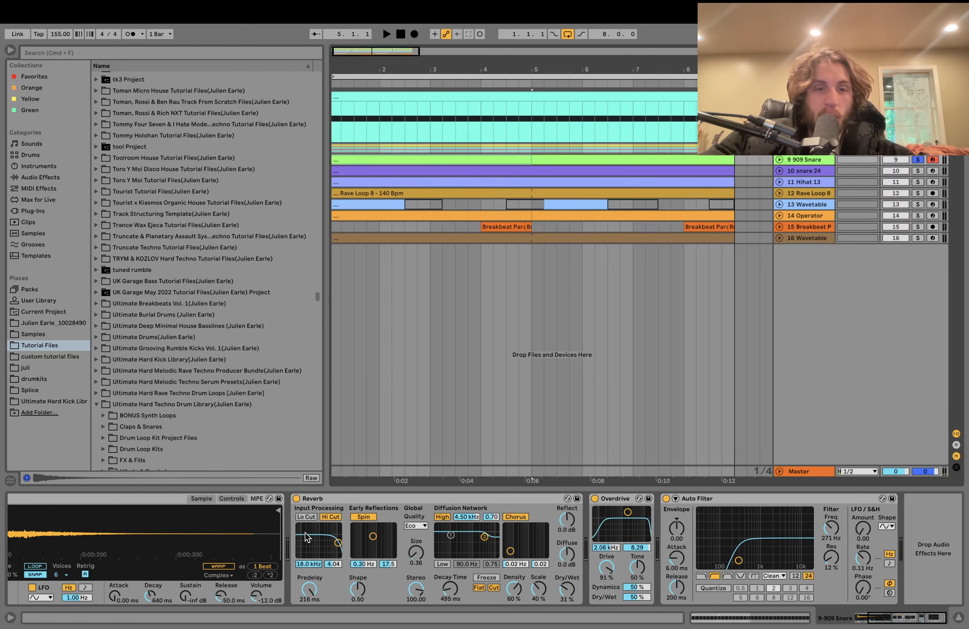
pyautogui.hscroll(-5, 306, 535)
pyautogui.press('space')
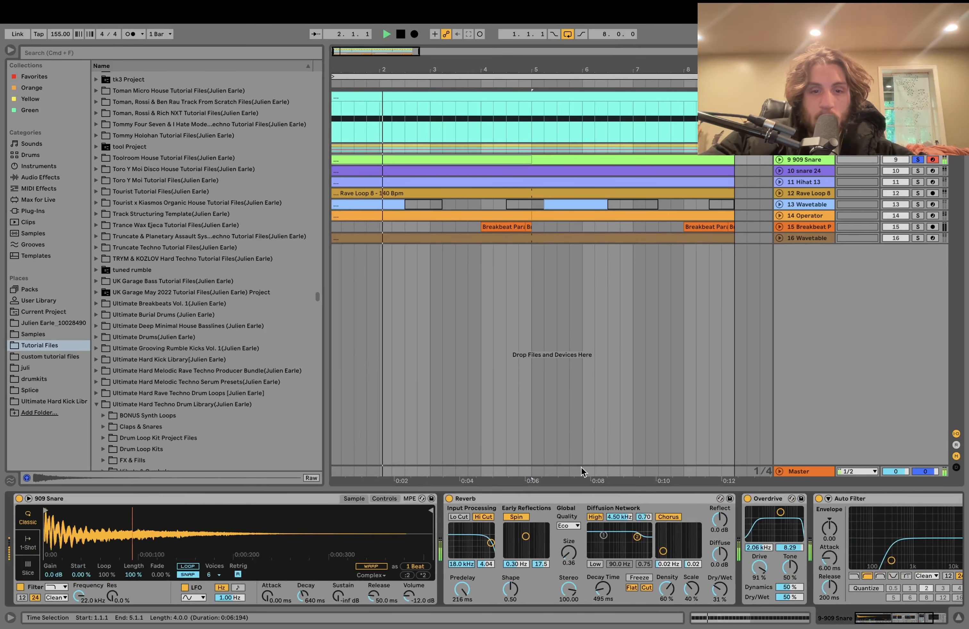
pyautogui.press('space')
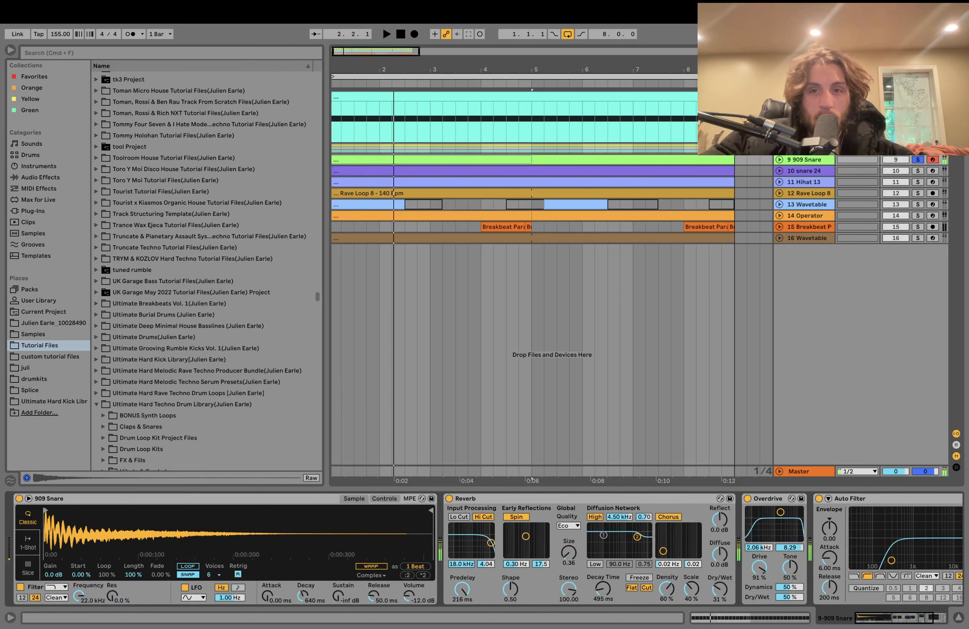
# Play snare 24 and Hihat 13 soloed together, unfold both tracks, and display snare 24's Simpler and Reverb
pyautogui.click(918, 171)
pyautogui.press('space')
pyautogui.keyDown('super'); pyautogui.click(918, 182); pyautogui.keyUp('super')
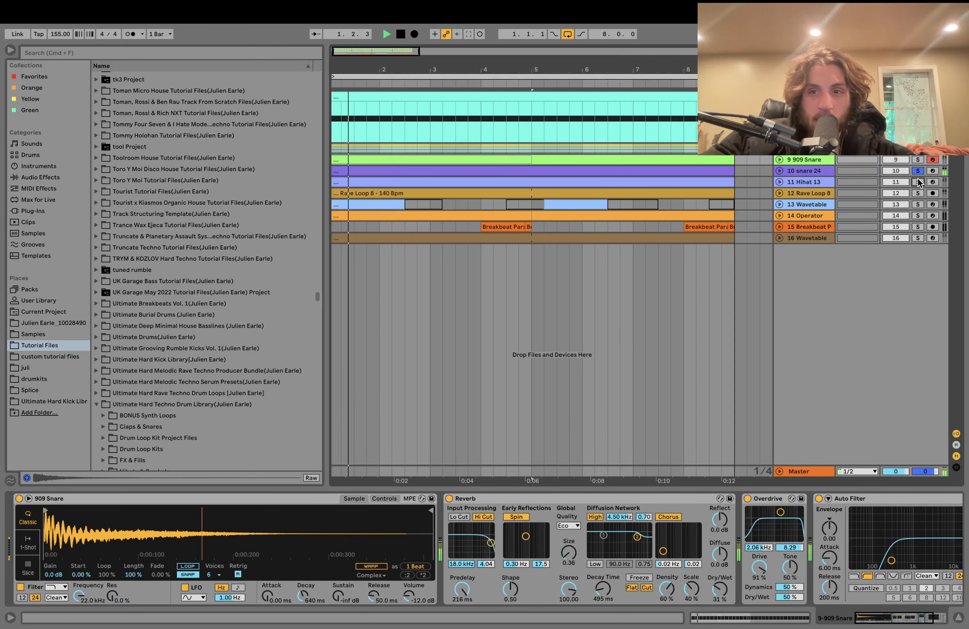
pyautogui.click(779, 183)
pyautogui.click(780, 171)
pyautogui.click(801, 174)
pyautogui.press('space')
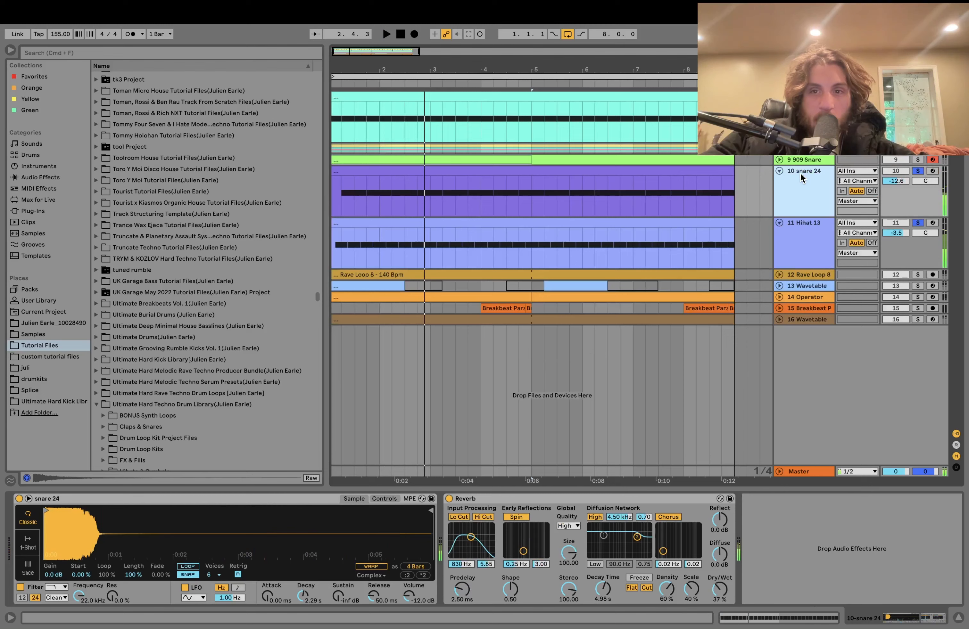
# Display the Hihat 13 track's Simpler and play the soloed snare 24 and hi-hat
pyautogui.click(799, 260)
pyautogui.hscroll(-1, 449, 228)
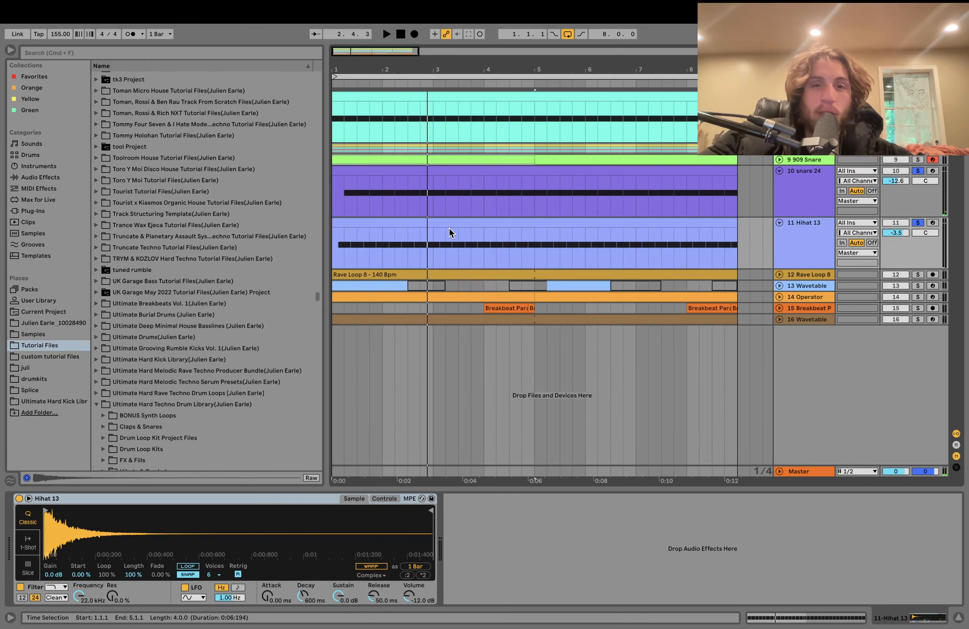
pyautogui.press('space')
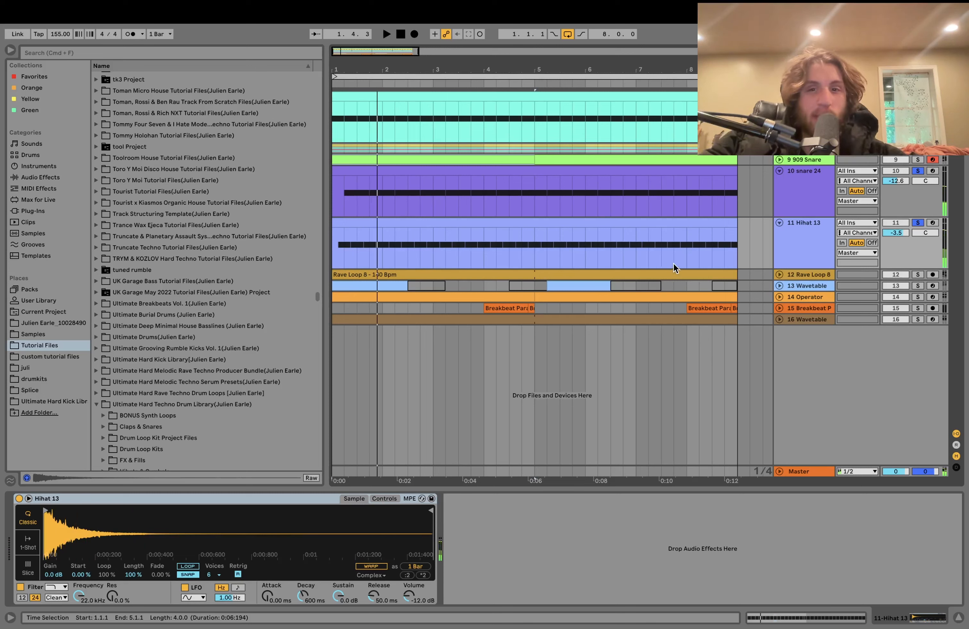
# Play Rave Loop 8 soloed with its device chain shown, adding Hihat 13, snare 24 and 909 Snare to the solo
pyautogui.click(918, 274)
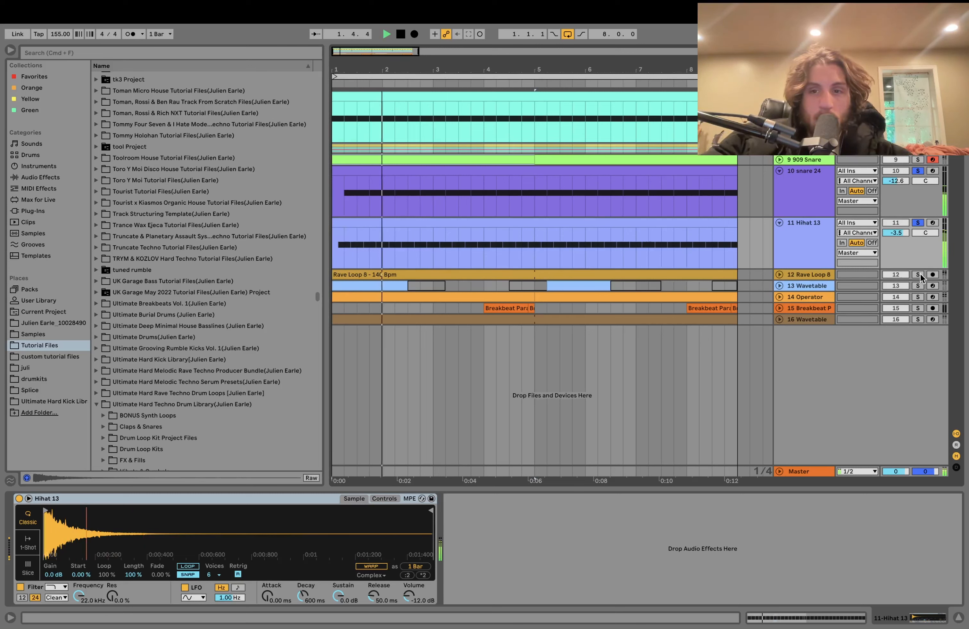
pyautogui.click(796, 273)
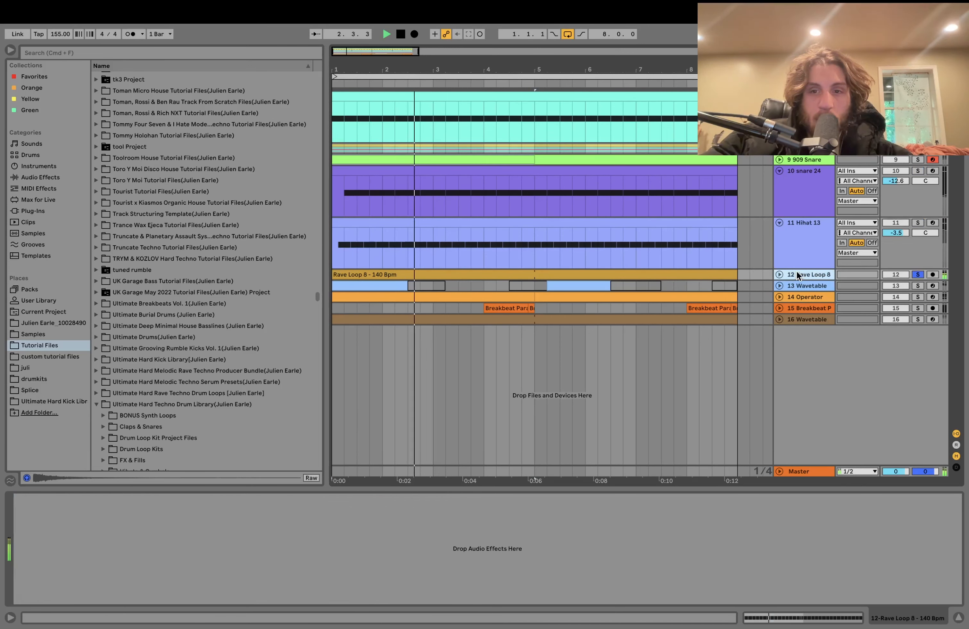
pyautogui.keyDown('super'); pyautogui.click(918, 223); pyautogui.keyUp('super')
pyautogui.keyDown('super'); pyautogui.click(919, 171); pyautogui.keyUp('super')
pyautogui.press('space')
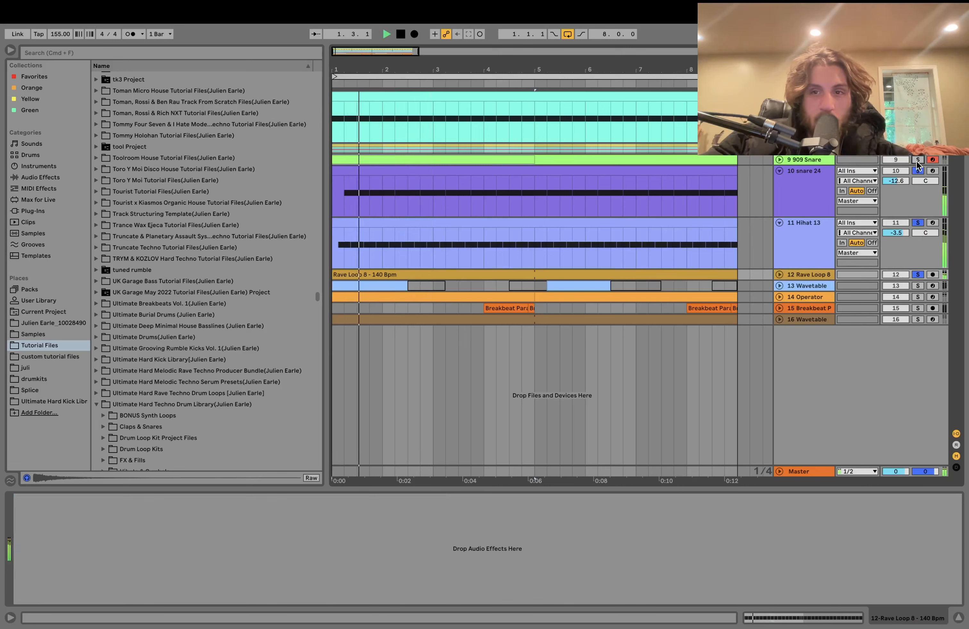
pyautogui.keyDown('super'); pyautogui.click(918, 160); pyautogui.keyUp('super')
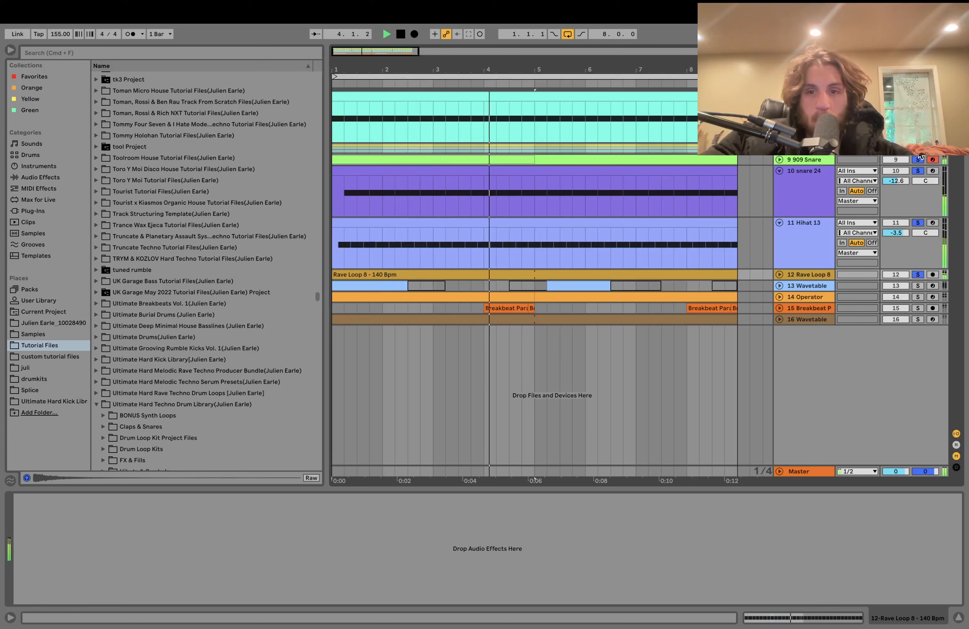
pyautogui.press('space')
# Solo the 13 Wavetable and 14 Operator tracks together, unfold both to show their clips, and play them
pyautogui.click(917, 286)
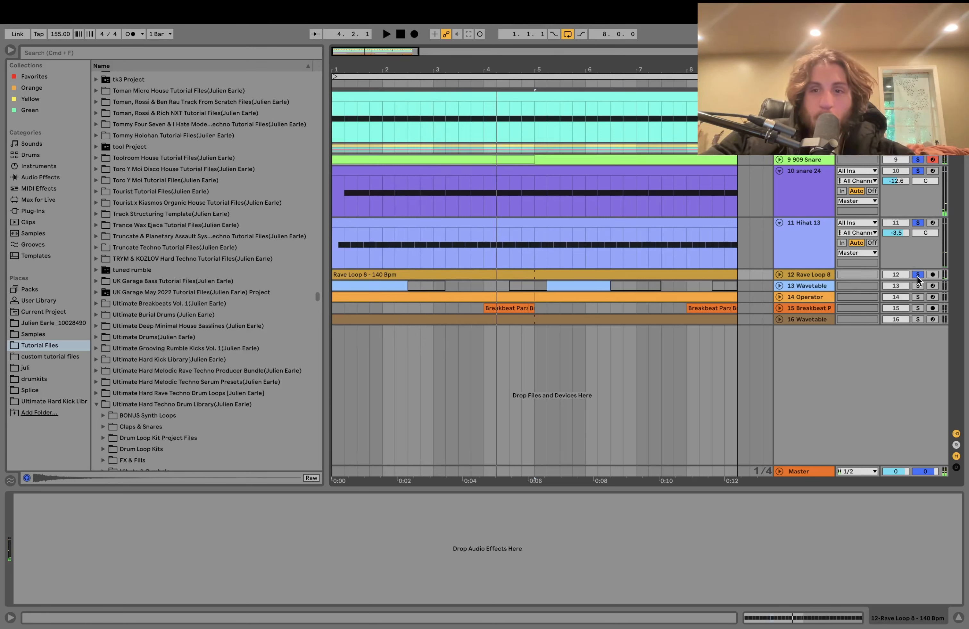
pyautogui.keyDown('super'); pyautogui.click(917, 297); pyautogui.keyUp('super')
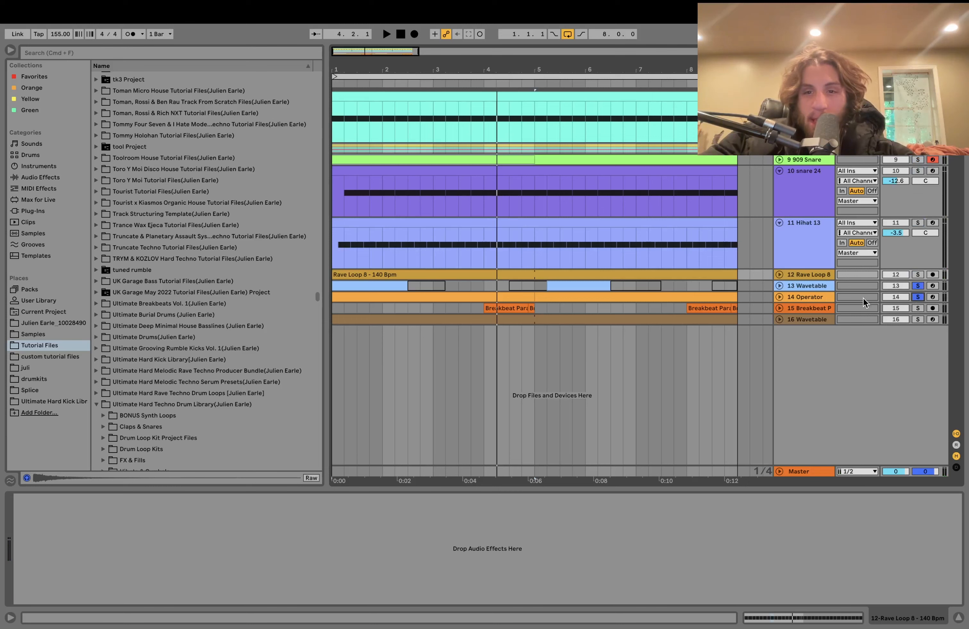
pyautogui.click(779, 297)
pyautogui.click(779, 286)
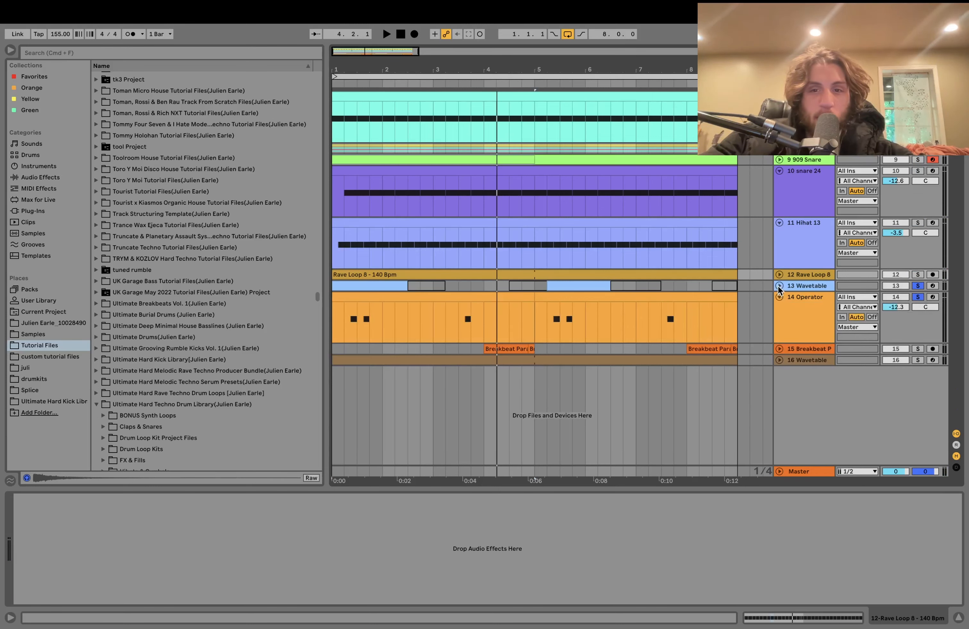
pyautogui.press('space')
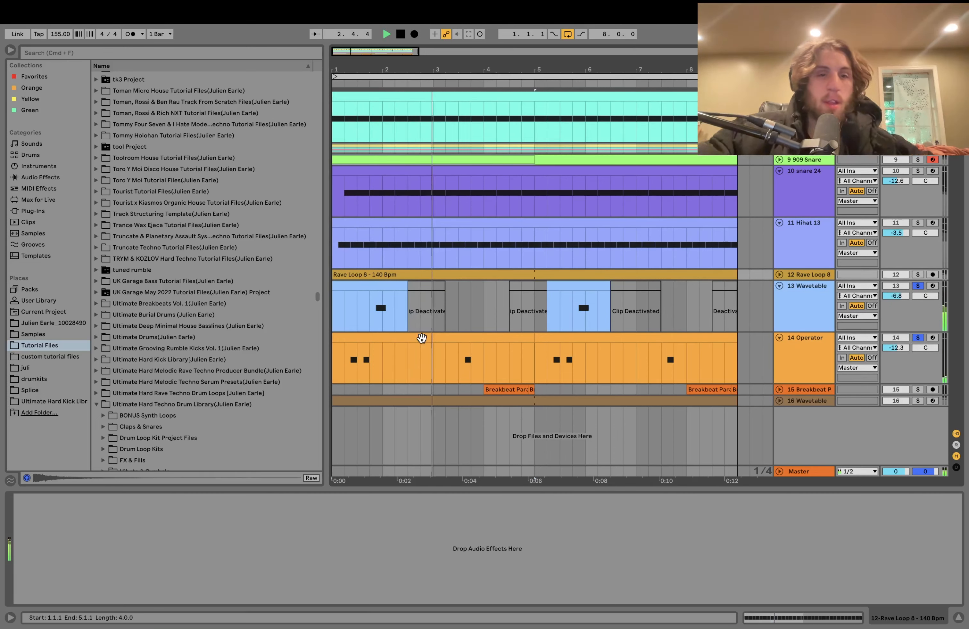
pyautogui.press('space')
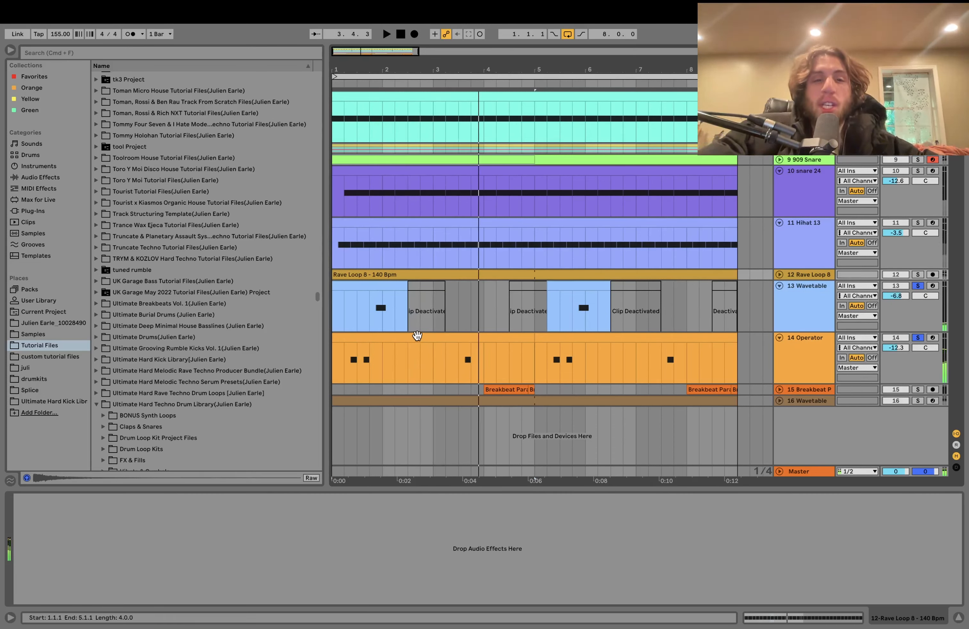
# Select the first 14 Operator clip, display the track's devices from the start of the chain, and show oscillator A's settings
pyautogui.click(418, 336)
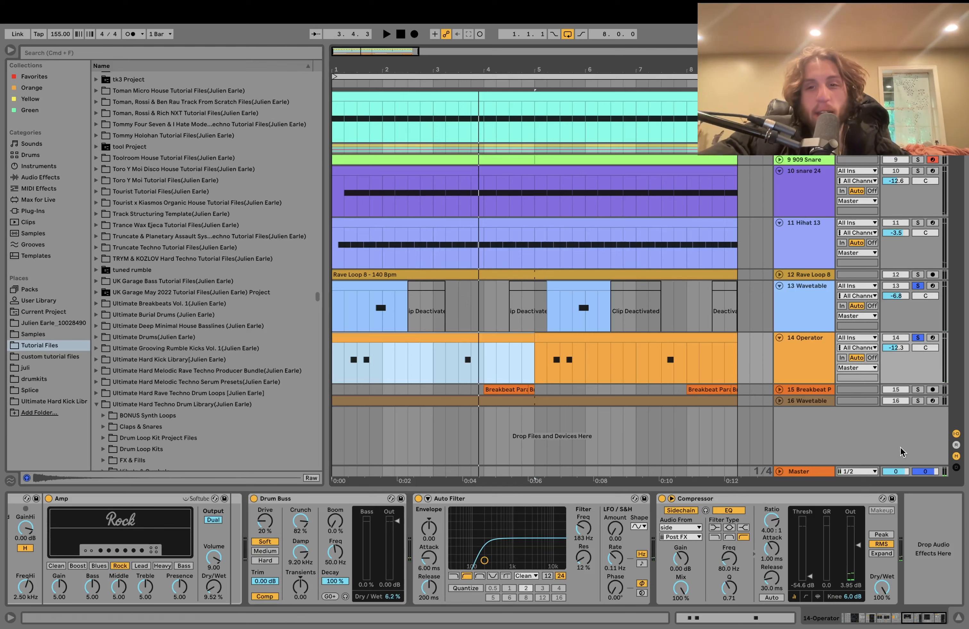
pyautogui.click(780, 338)
pyautogui.click(779, 338)
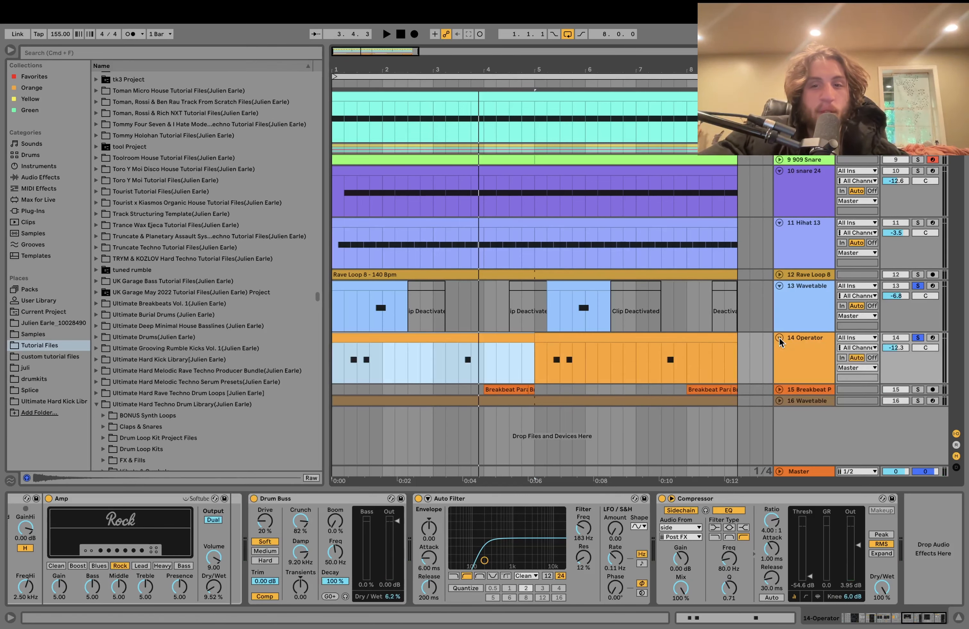
pyautogui.hscroll(-15, 295, 542)
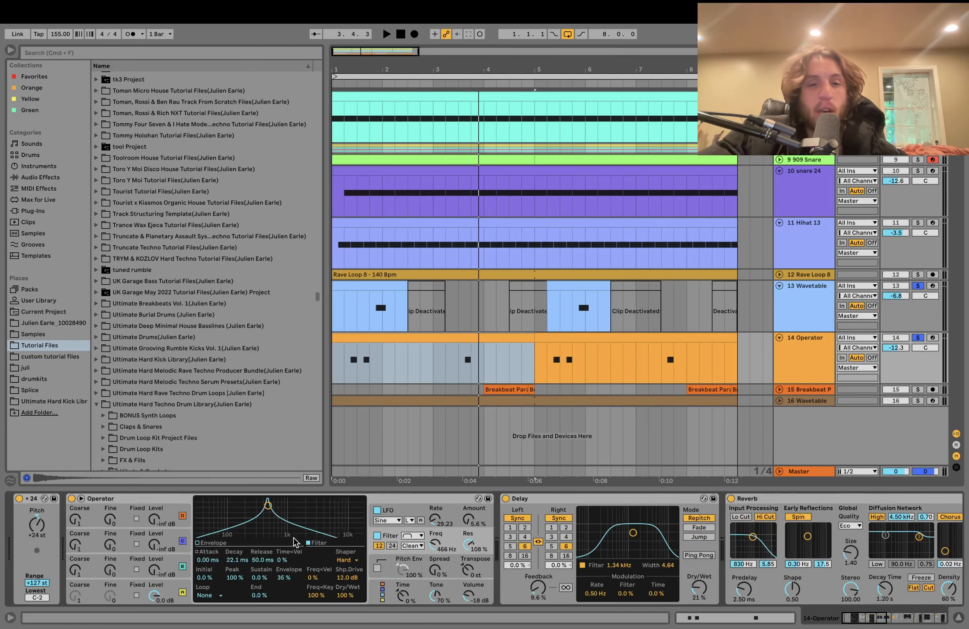
pyautogui.click(349, 342)
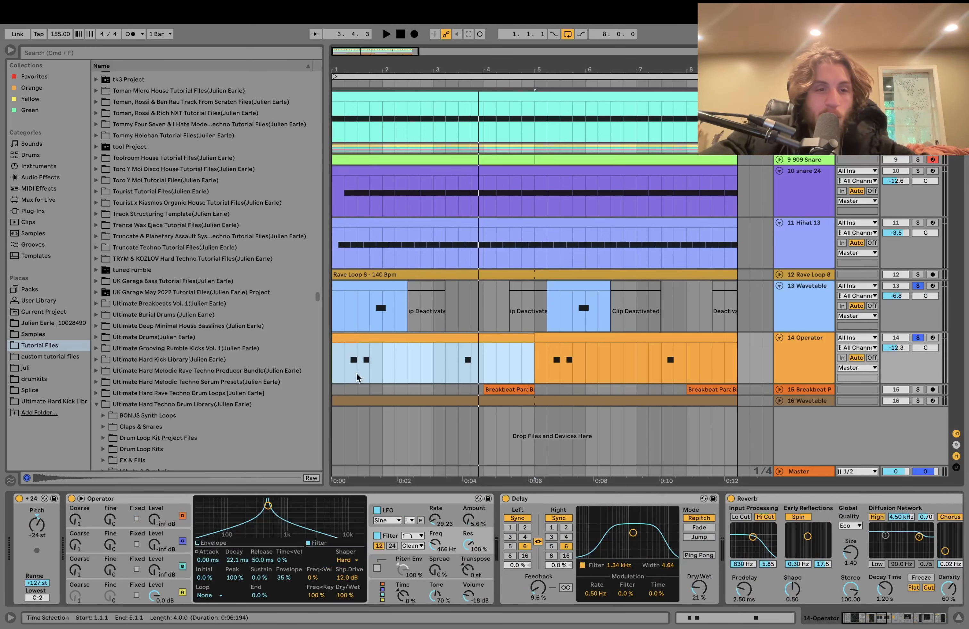
pyautogui.click(167, 593)
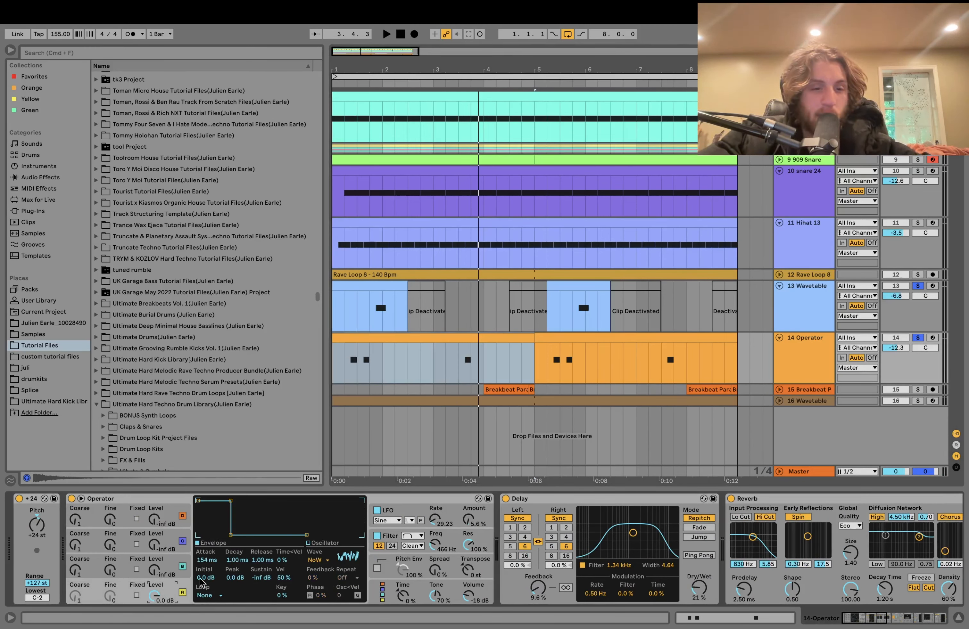
# Show Operator's filter settings, apply Play By Key to the filter frequency, and play the soloed synths
pyautogui.click(391, 543)
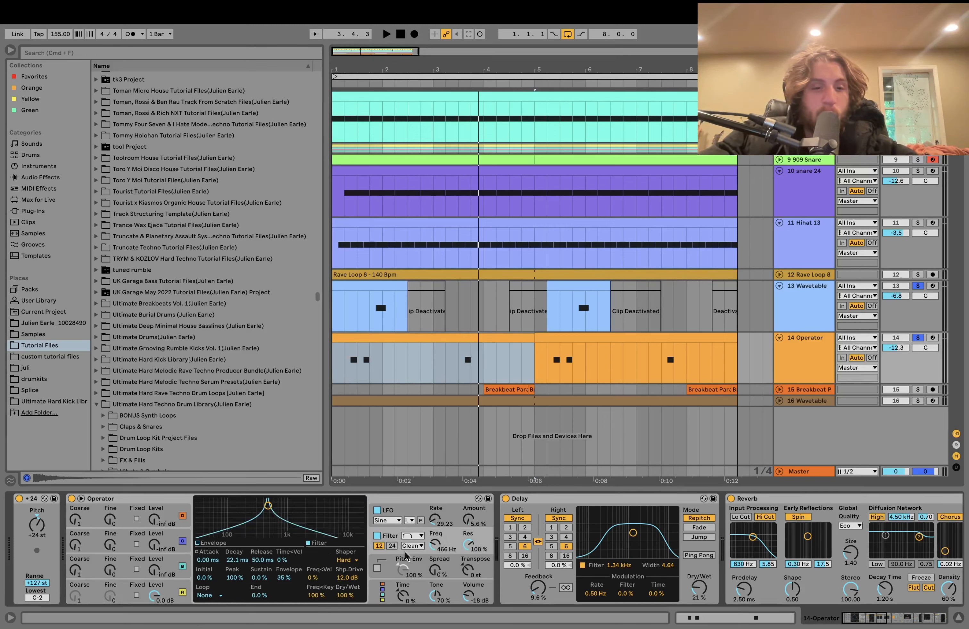
pyautogui.rightClick(429, 546)
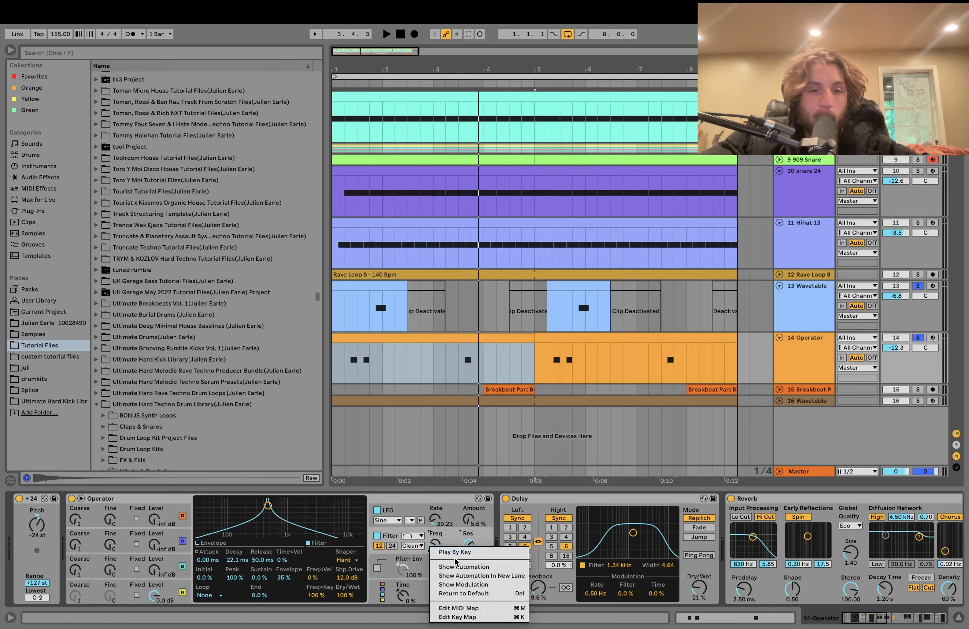
pyautogui.click(451, 552)
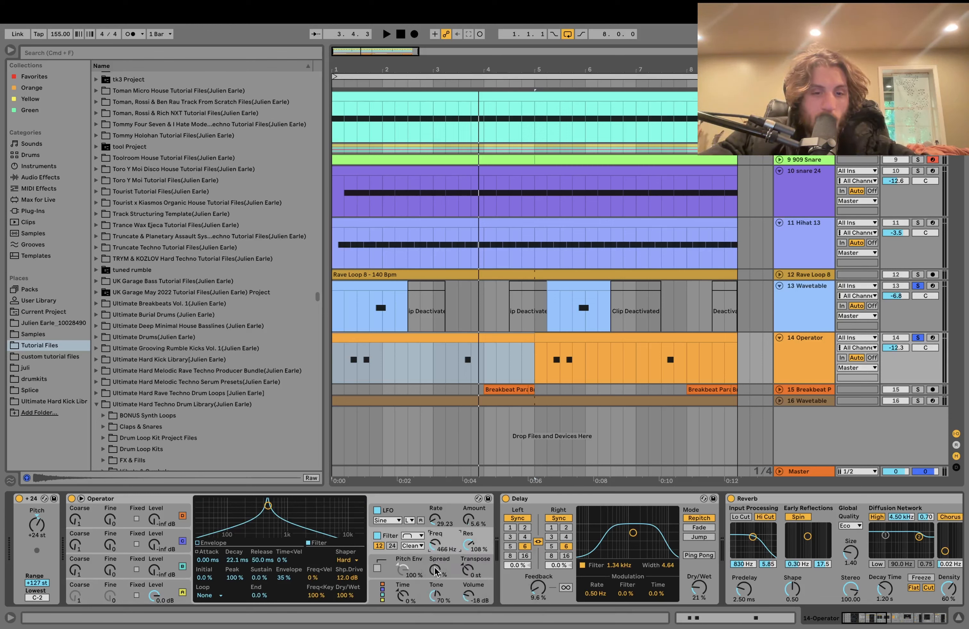
pyautogui.press('space')
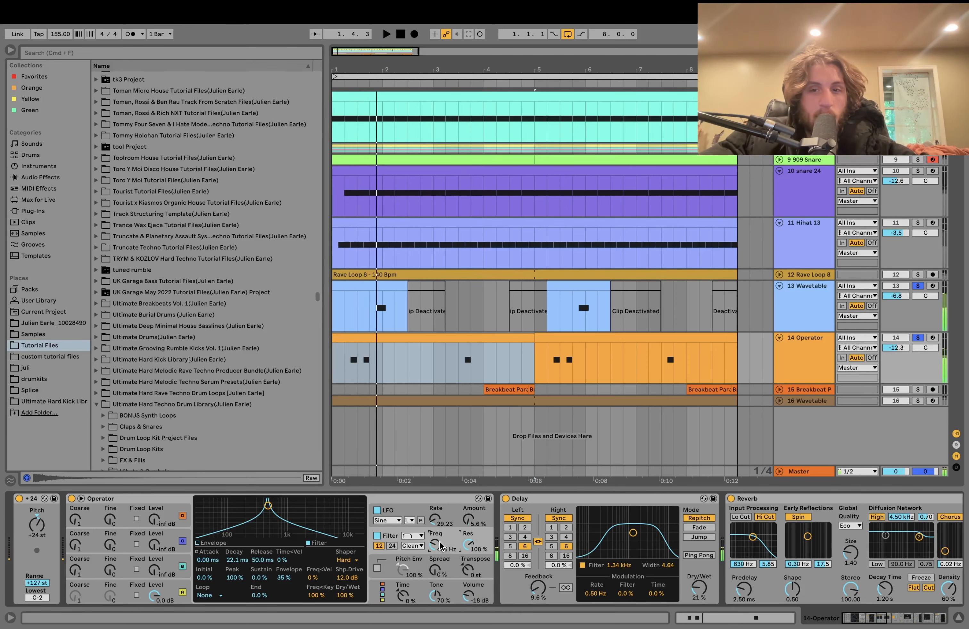
# Show the notes of the first 14 Operator clip, return to its devices, and replay the part while examining Operator's filter shaper
pyautogui.doubleClick(371, 347)
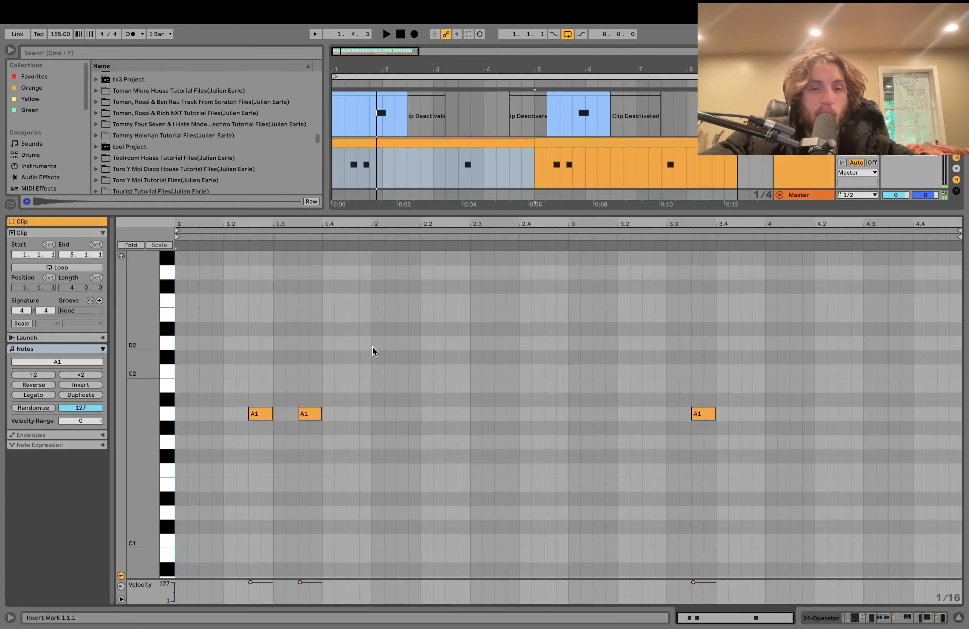
pyautogui.click(845, 623)
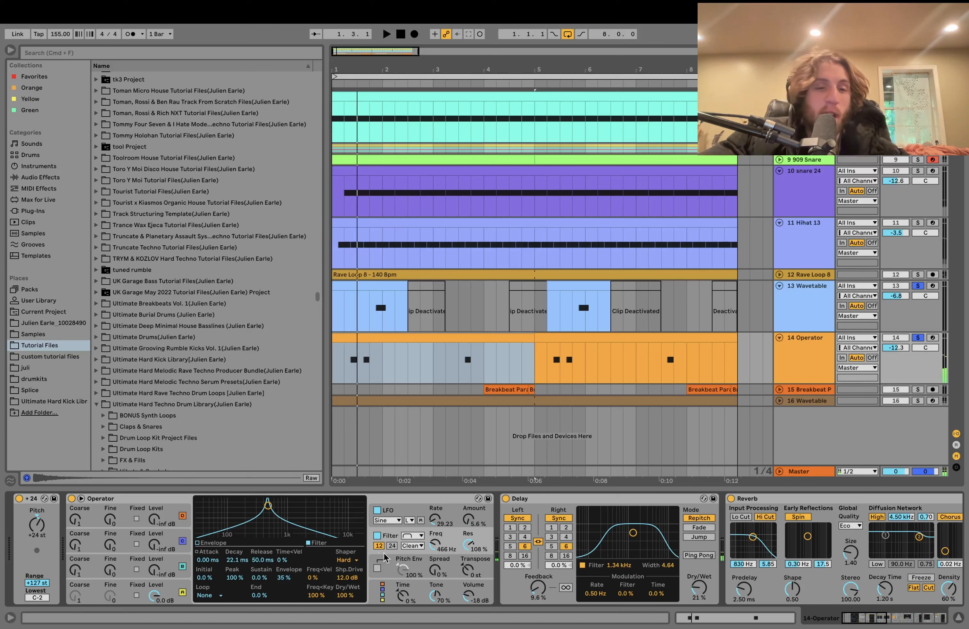
pyautogui.press('space')
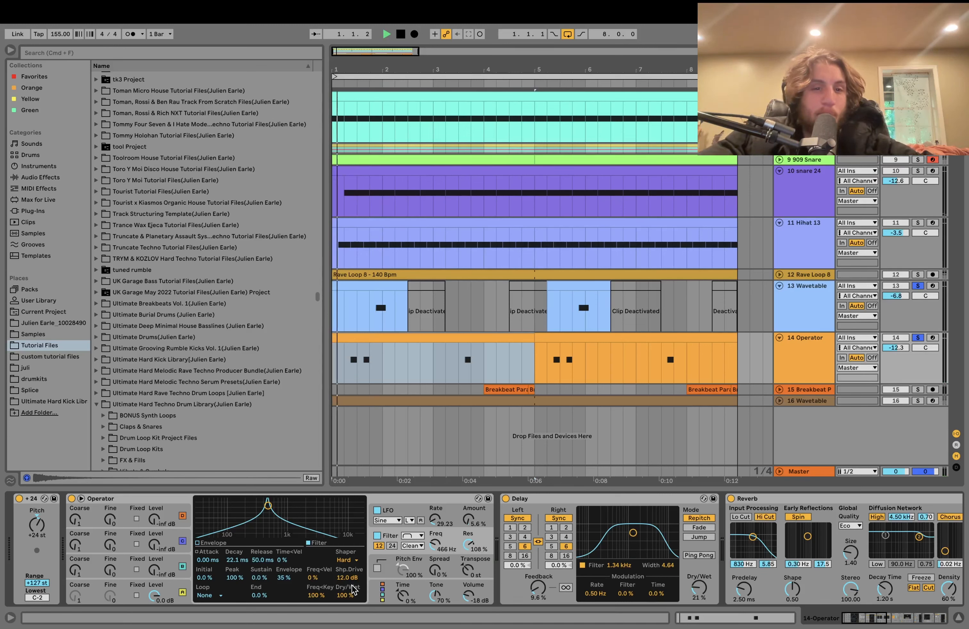
pyautogui.press('space')
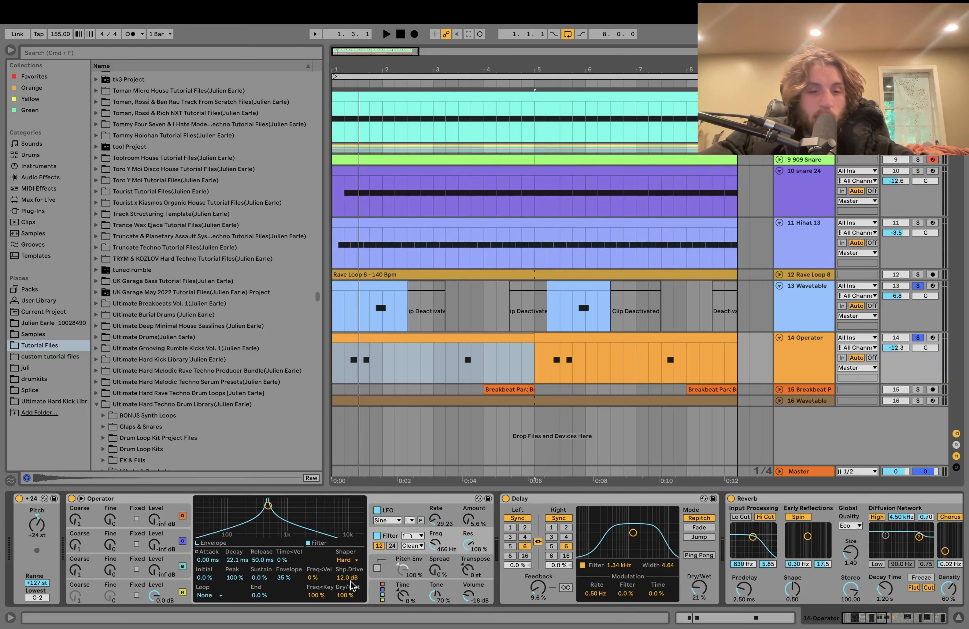
pyautogui.press('space')
pyautogui.press('space')
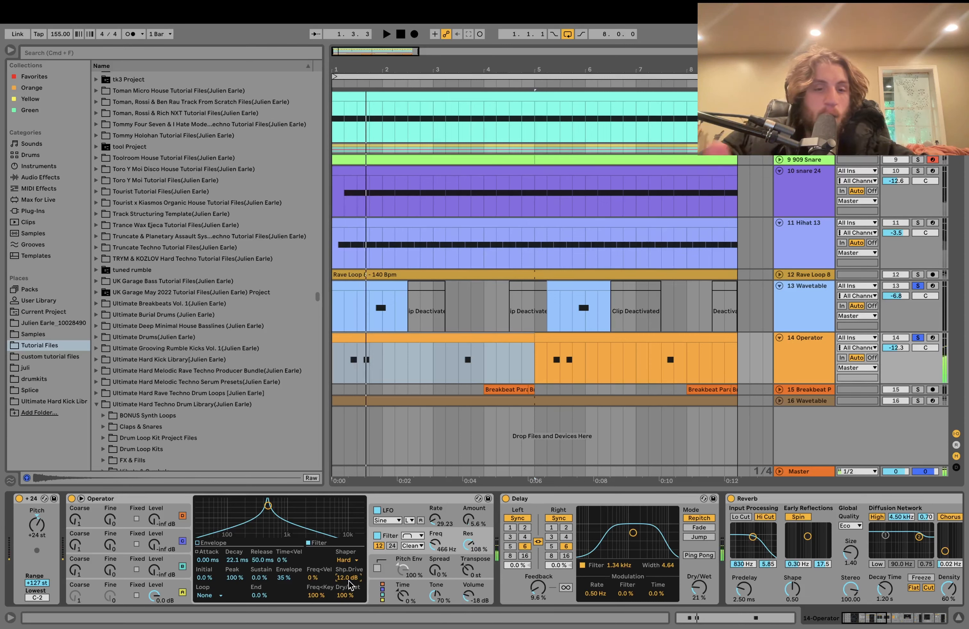
pyautogui.press('super+z')
# Play the Operator part with the Audio Effect Rack bypassed and re-enabled to compare its effect on the sound
pyautogui.hscroll(10, 350, 585)
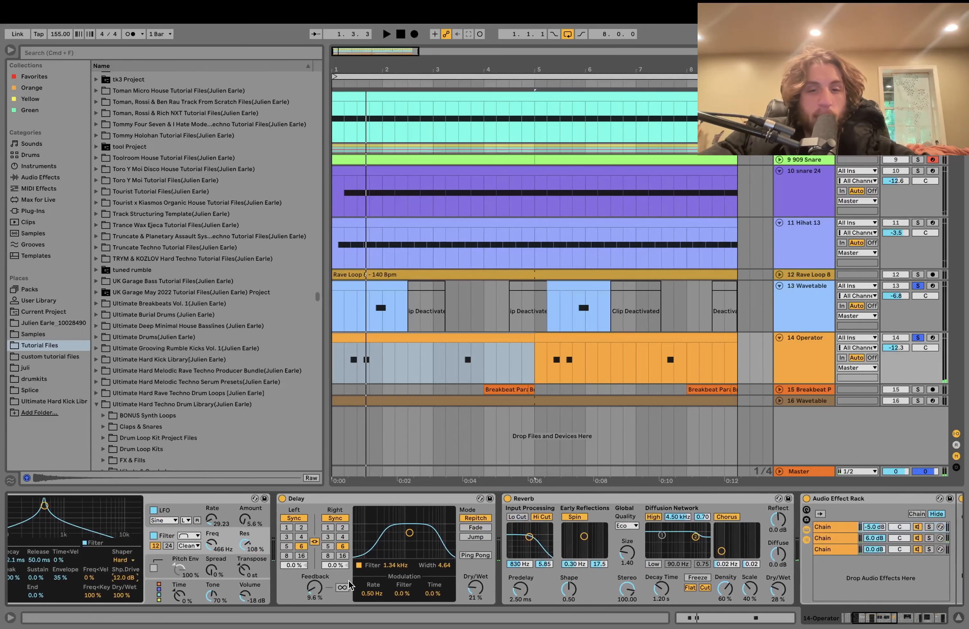
pyautogui.hscroll(10, 350, 585)
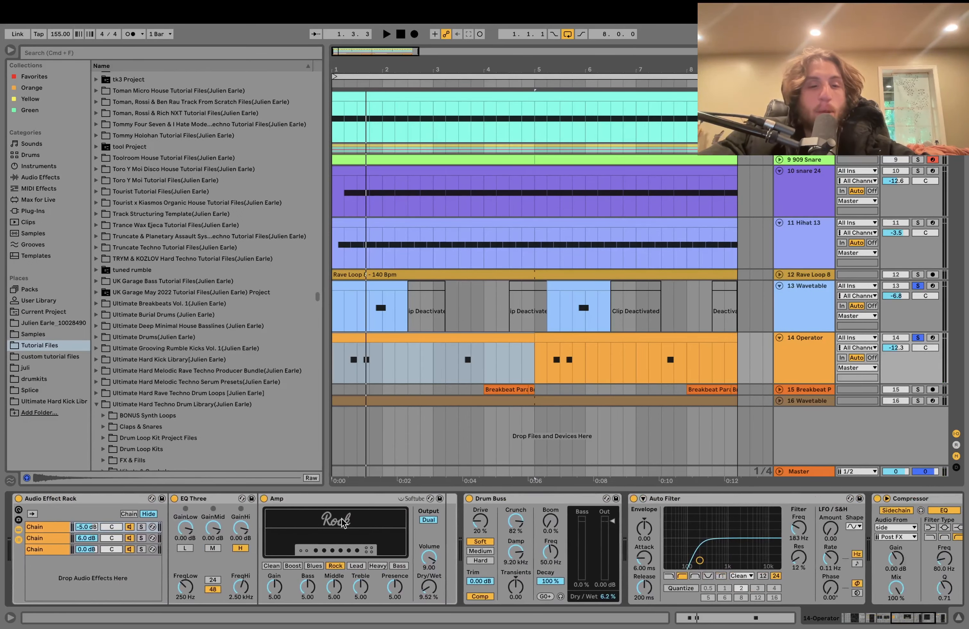
pyautogui.hscroll(-4, 161, 572)
pyautogui.hscroll(-2, 161, 572)
pyautogui.click(120, 499)
pyautogui.press('space')
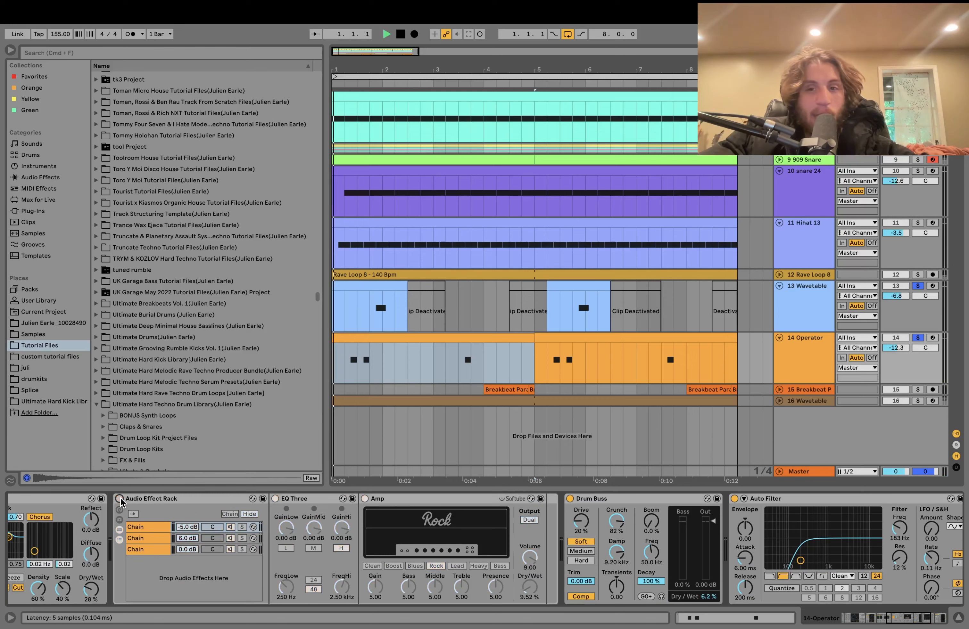
pyautogui.click(120, 499)
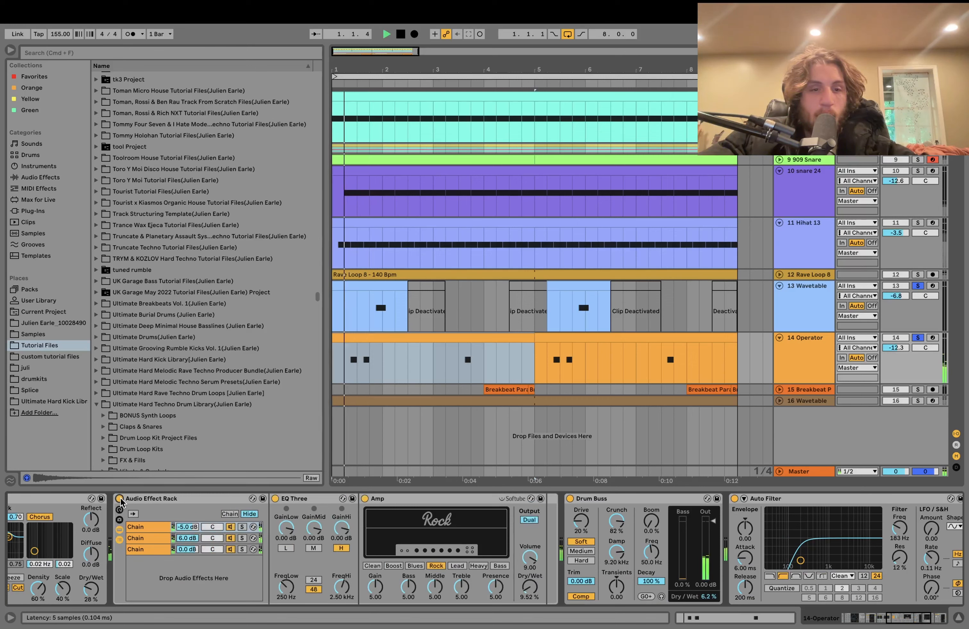
pyautogui.press('space')
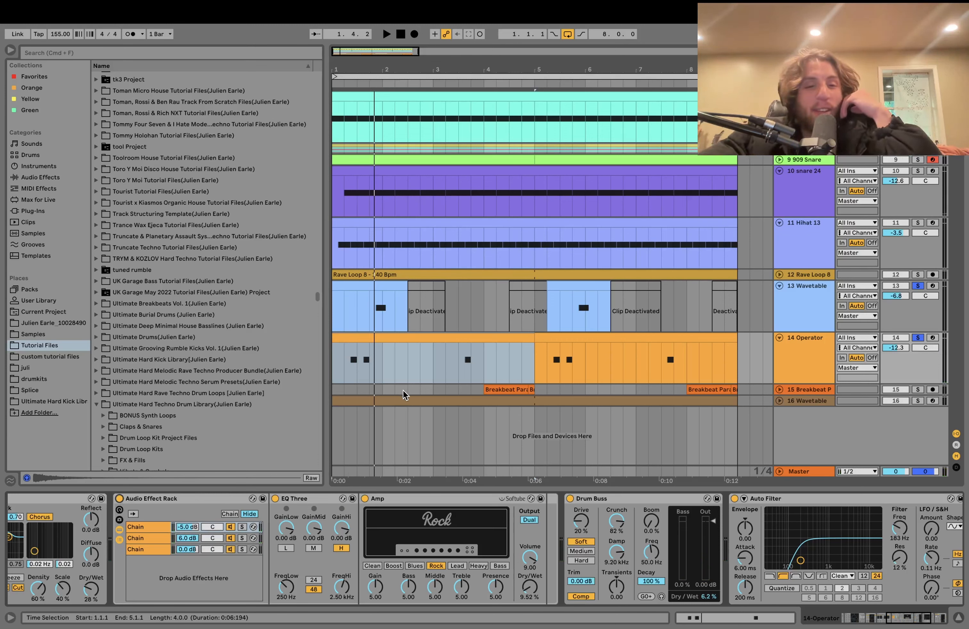
# Solo the Audio Effect Rack's three chains in turn to show their devices, clear the solo, and display the track's sidechain Compressor
pyautogui.click(242, 527)
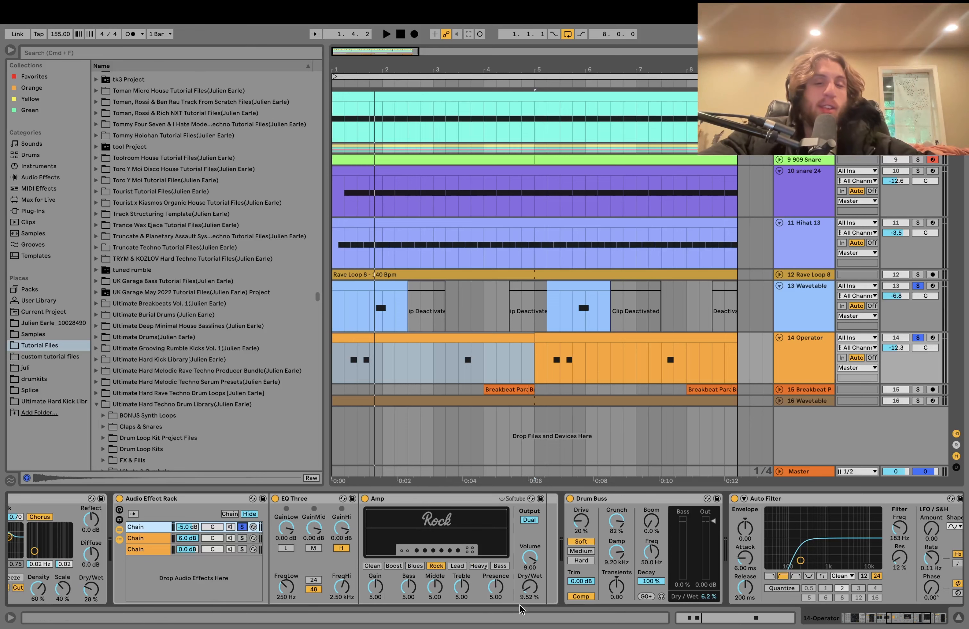
pyautogui.click(242, 539)
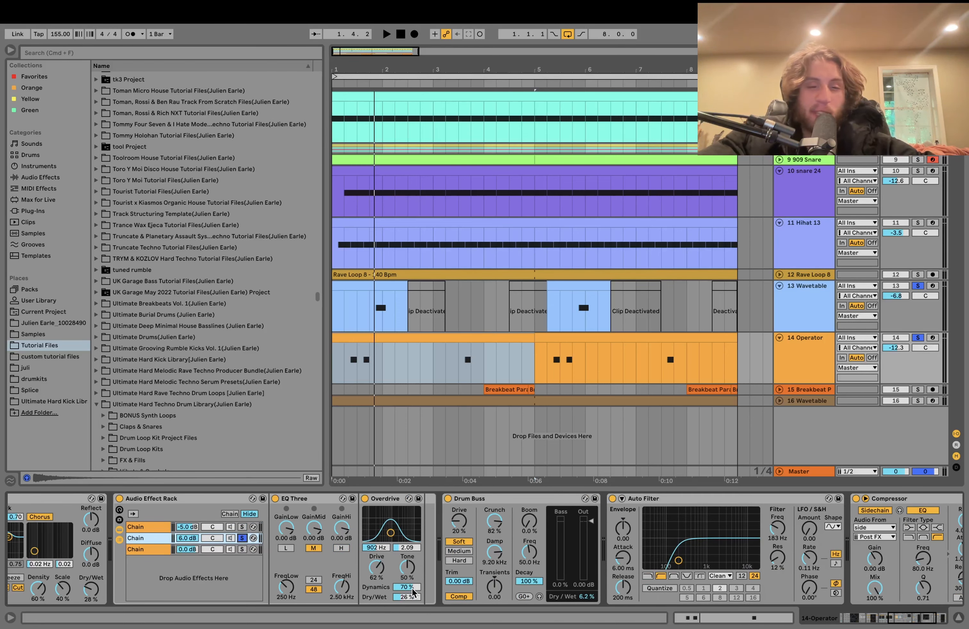
pyautogui.click(242, 549)
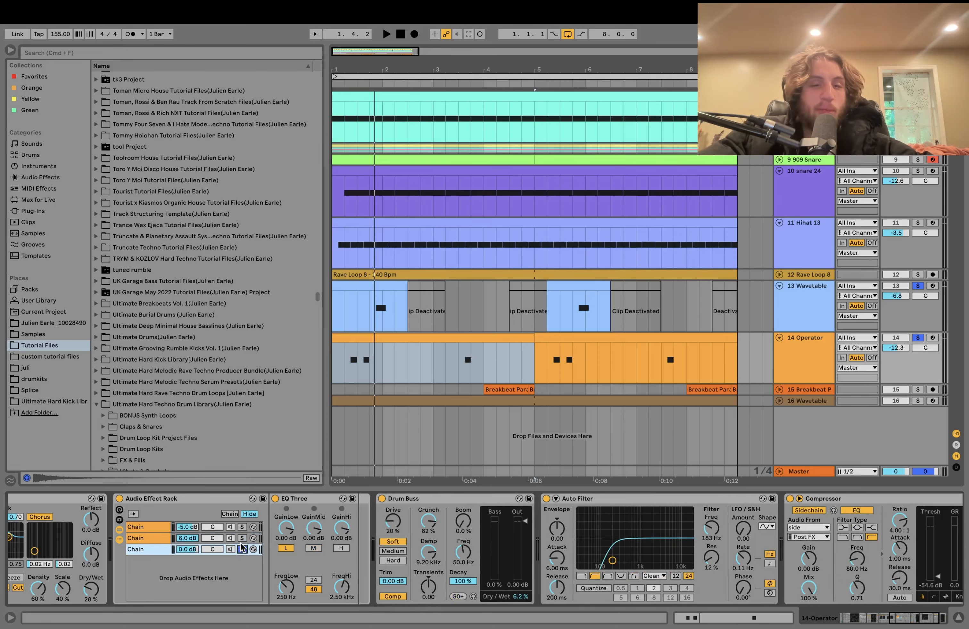
pyautogui.click(242, 538)
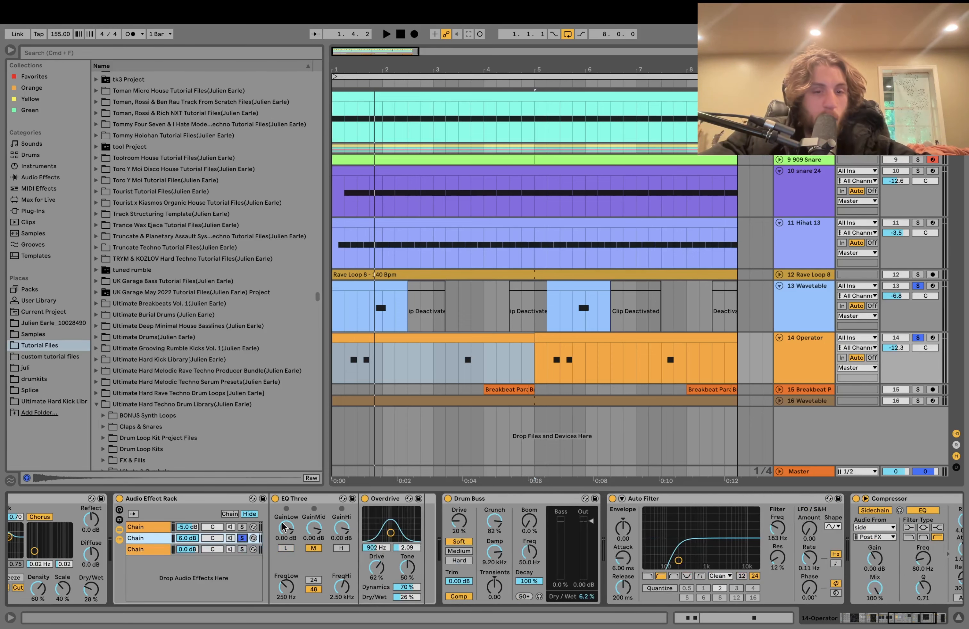
pyautogui.click(242, 527)
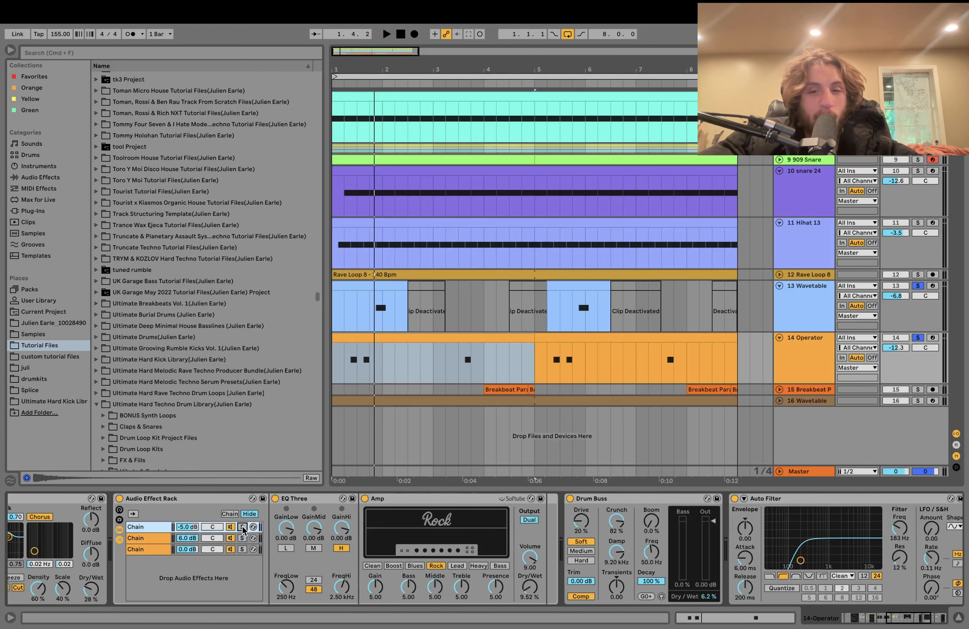
pyautogui.hscroll(10, 242, 532)
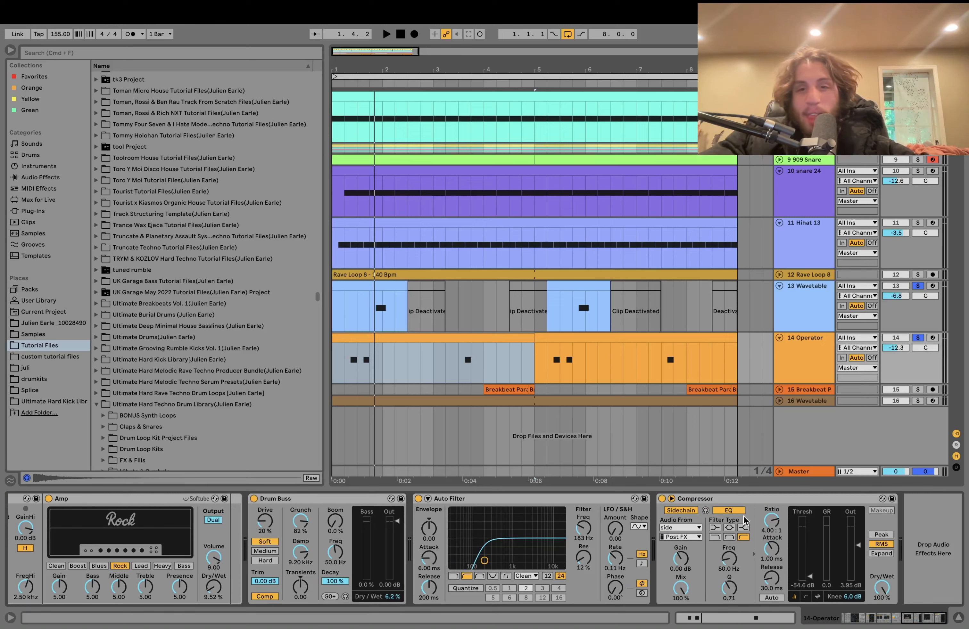
# Show the 13 Wavetable track's first clip notes and its device chain, and play the soloed synth part
pyautogui.click(777, 328)
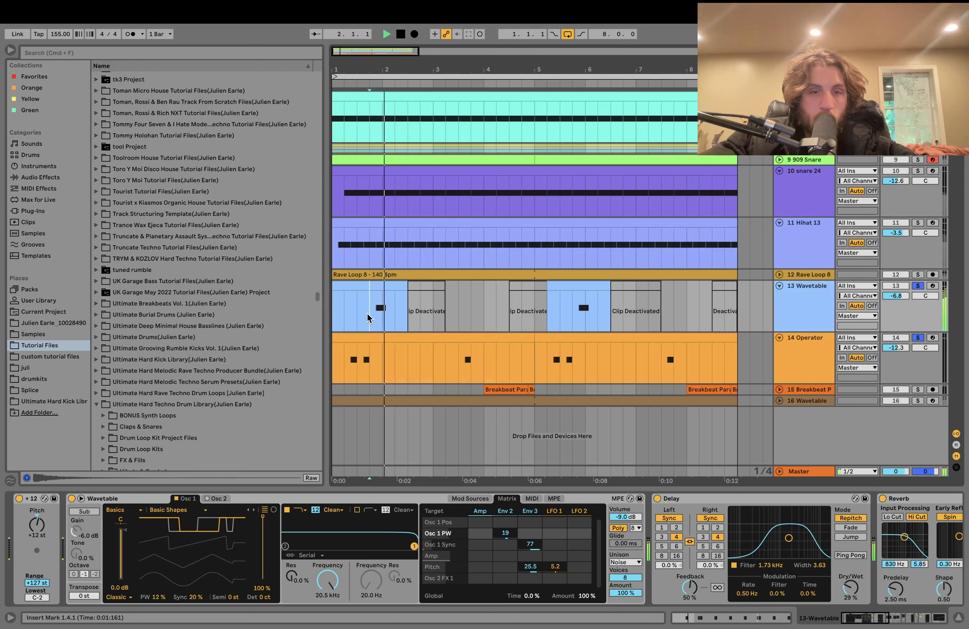
pyautogui.click(389, 286)
pyautogui.doubleClick(389, 286)
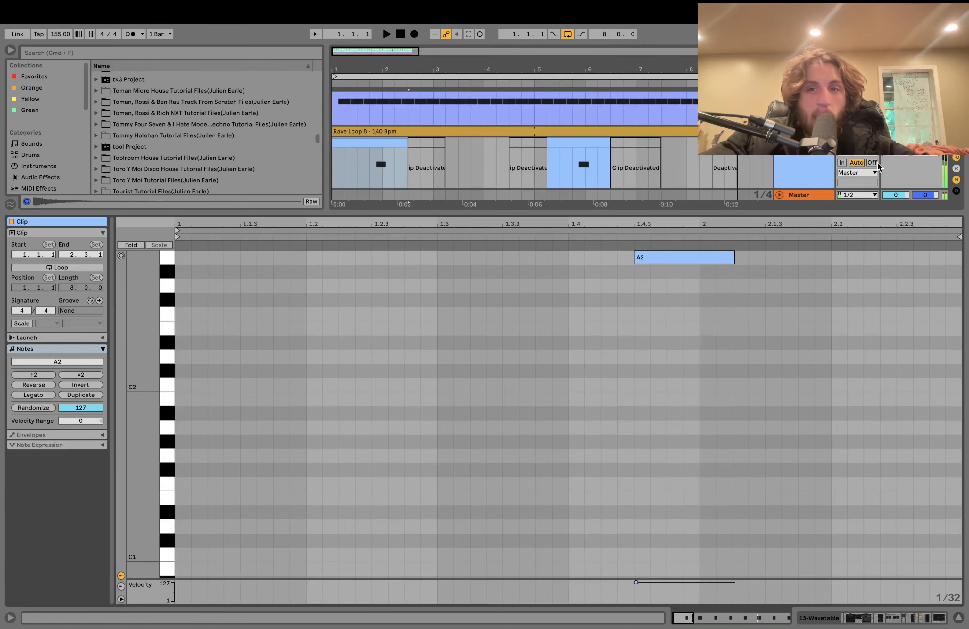
pyautogui.doubleClick(810, 156)
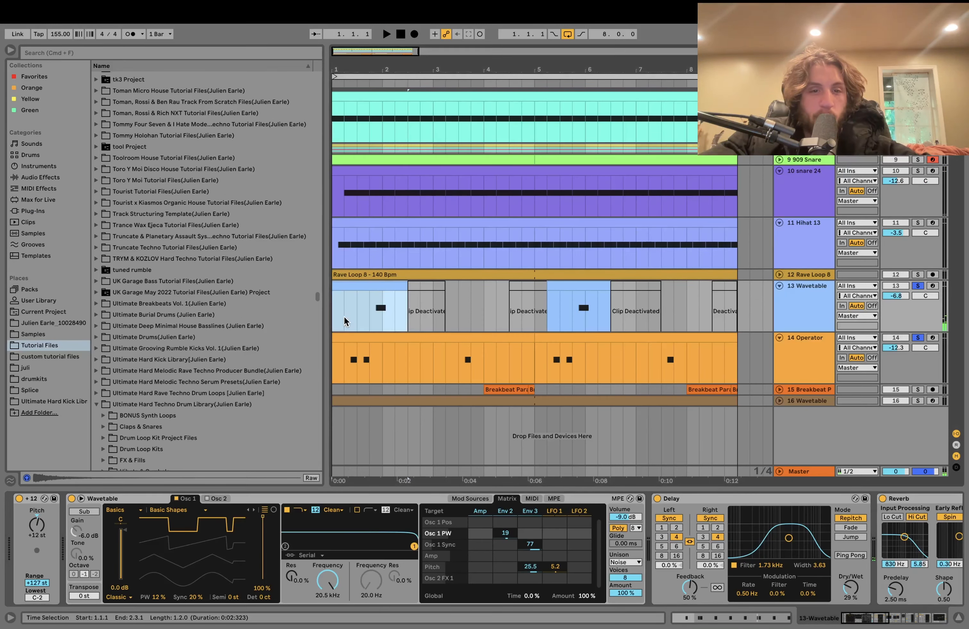
pyautogui.press('space')
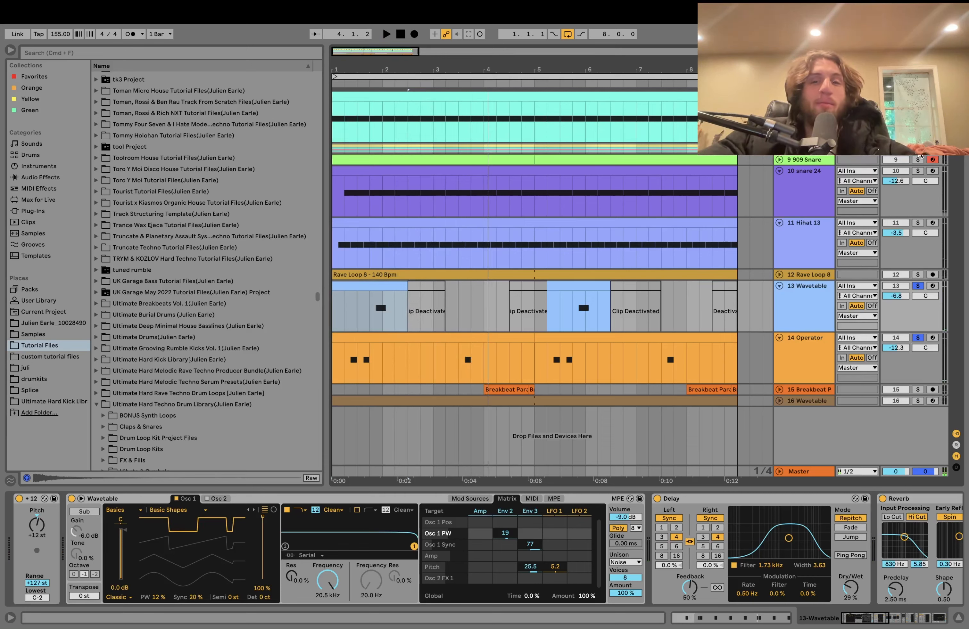
pyautogui.click(369, 315)
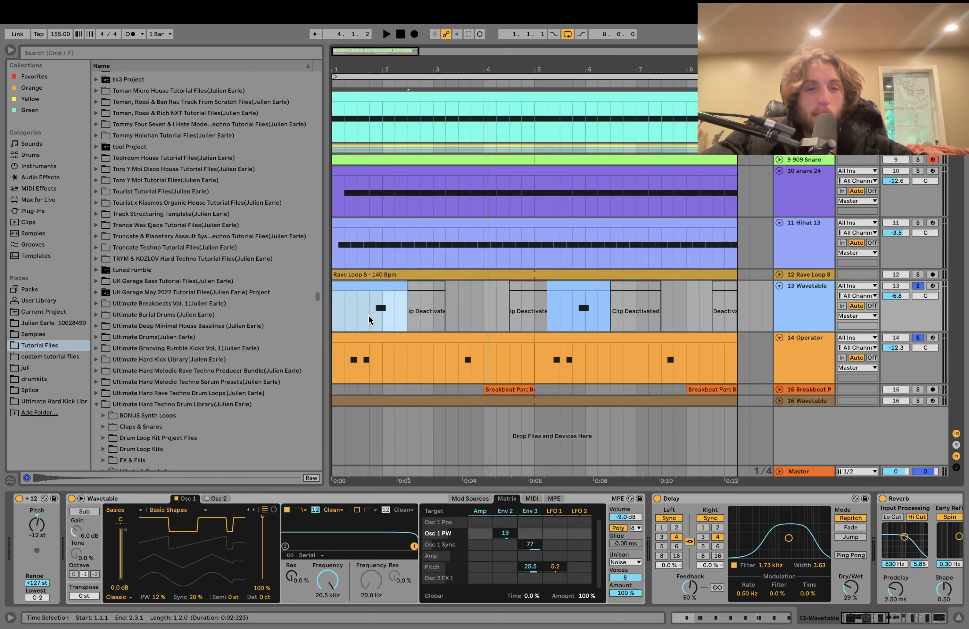
pyautogui.press('space')
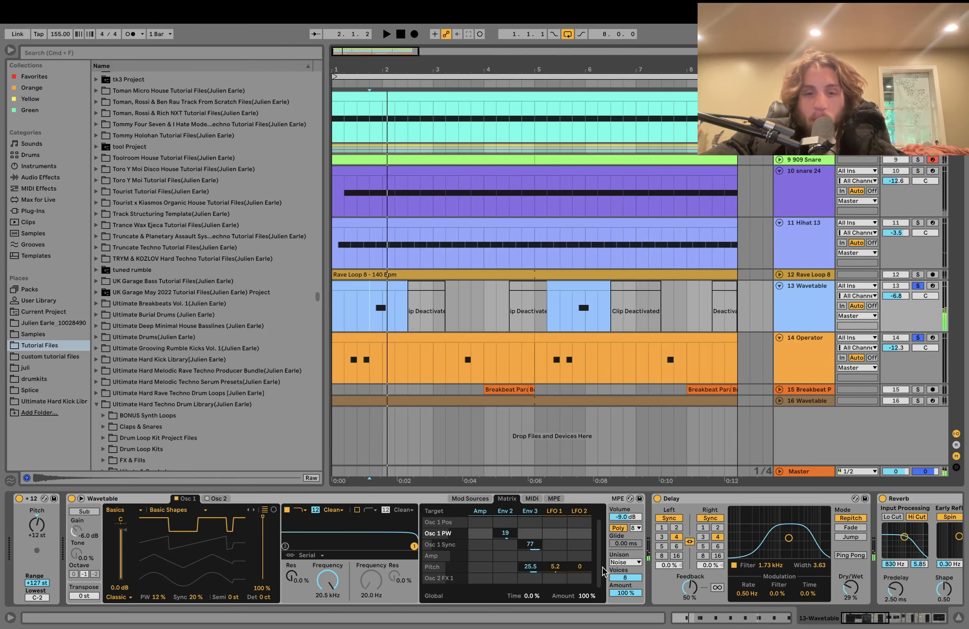
# Delete the deactivated Overdrive from the 13 Wavetable track and display the Drum Buss, Limiter, Compressor and EQ Eight
pyautogui.hscroll(10, 566, 571)
pyautogui.hscroll(8, 613, 571)
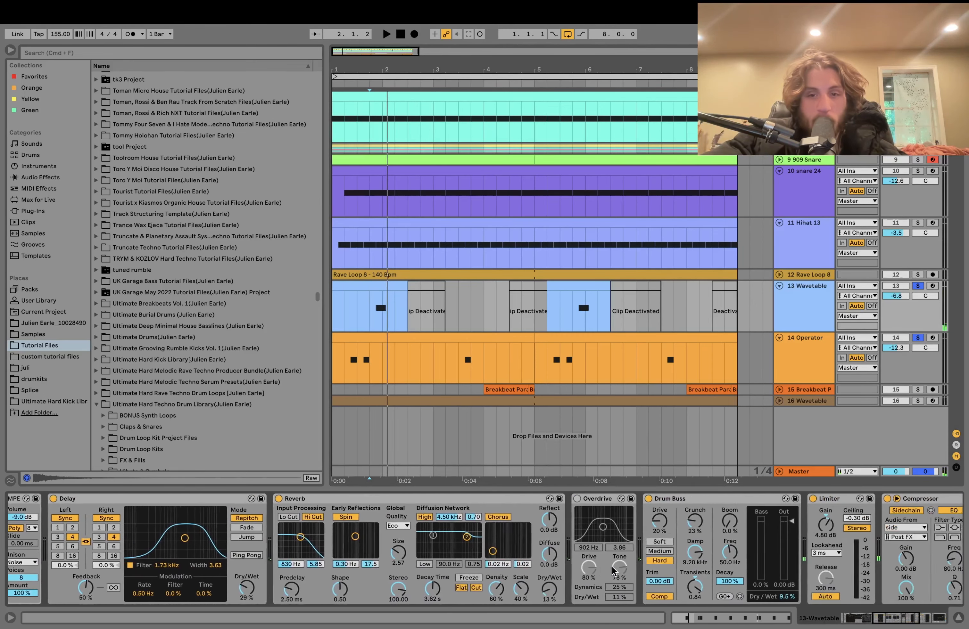
pyautogui.click(502, 503)
pyautogui.press('Delete')
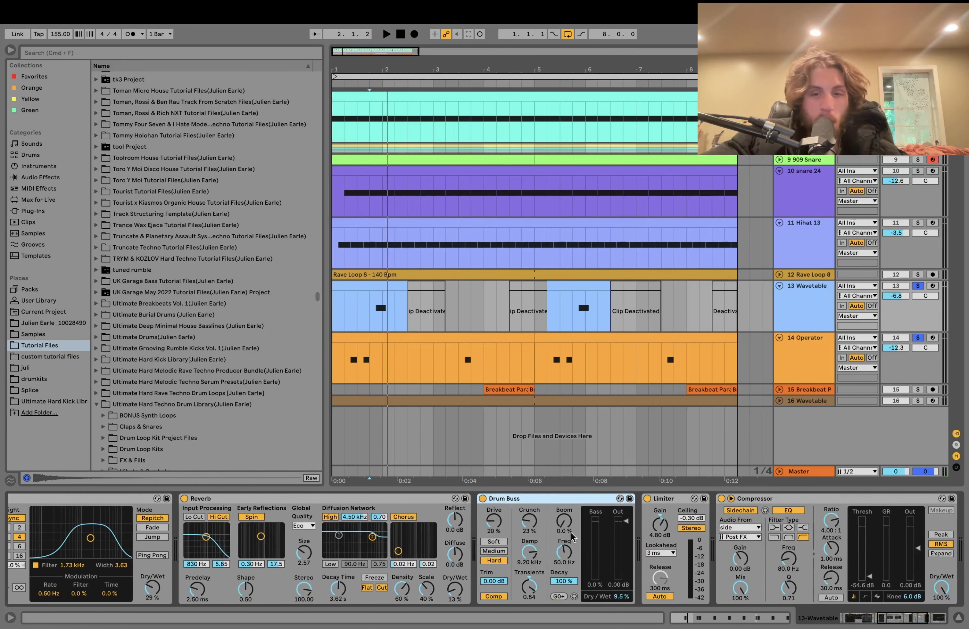
pyautogui.hscroll(6, 640, 546)
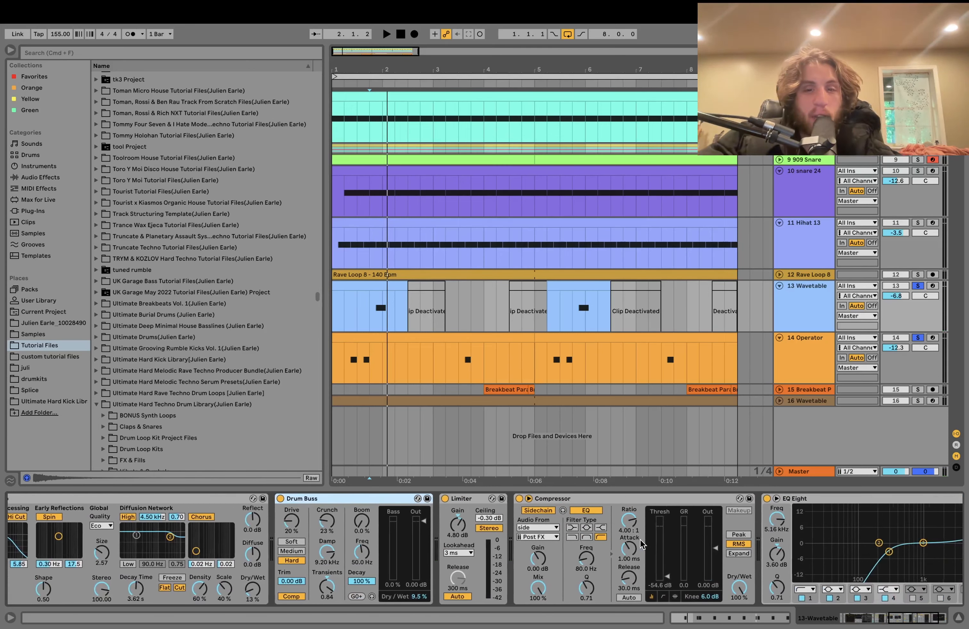
pyautogui.hscroll(4, 629, 546)
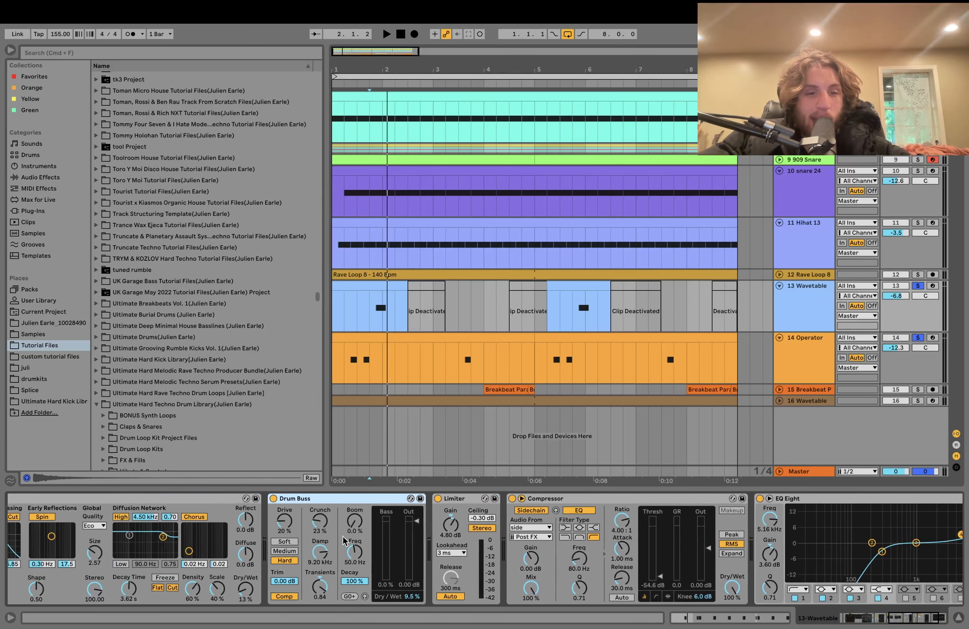
# Review the 13 Wavetable track's chain from the Reverb through Drum Buss, Limiter and Compressor to the EQ Eight
pyautogui.hscroll(-4, 155, 571)
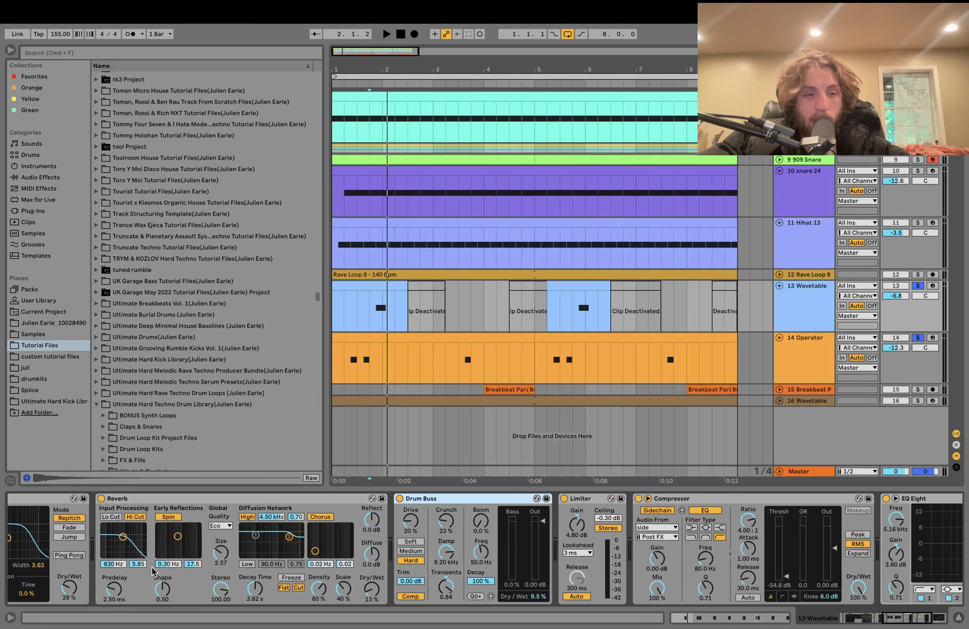
pyautogui.hscroll(6, 155, 572)
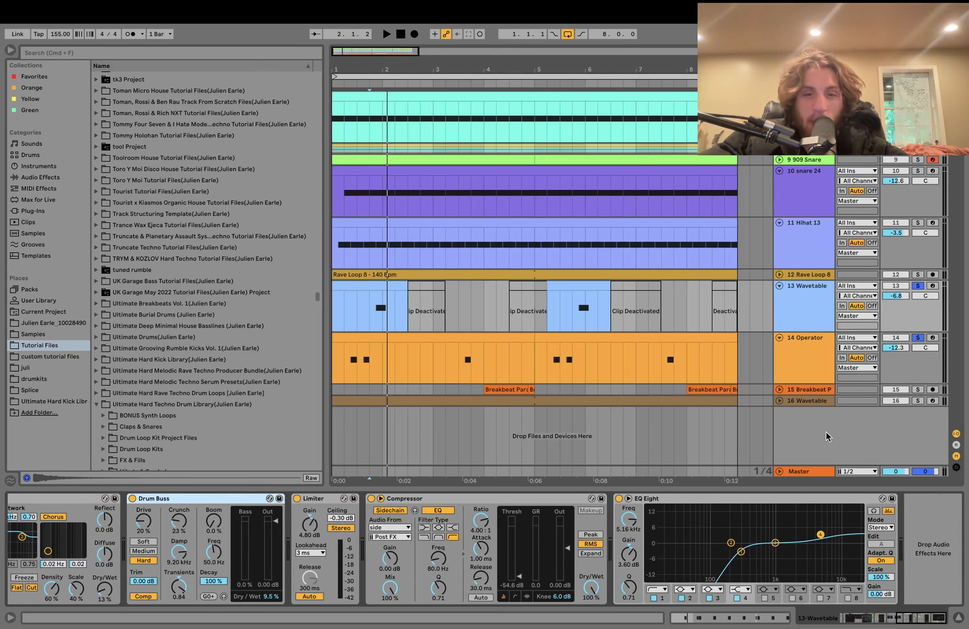
# Solo the 15 Breakbeat track, unfold it, and play its vocal sample from bar 4 with the Compressor and EQ Eight shown
pyautogui.click(918, 389)
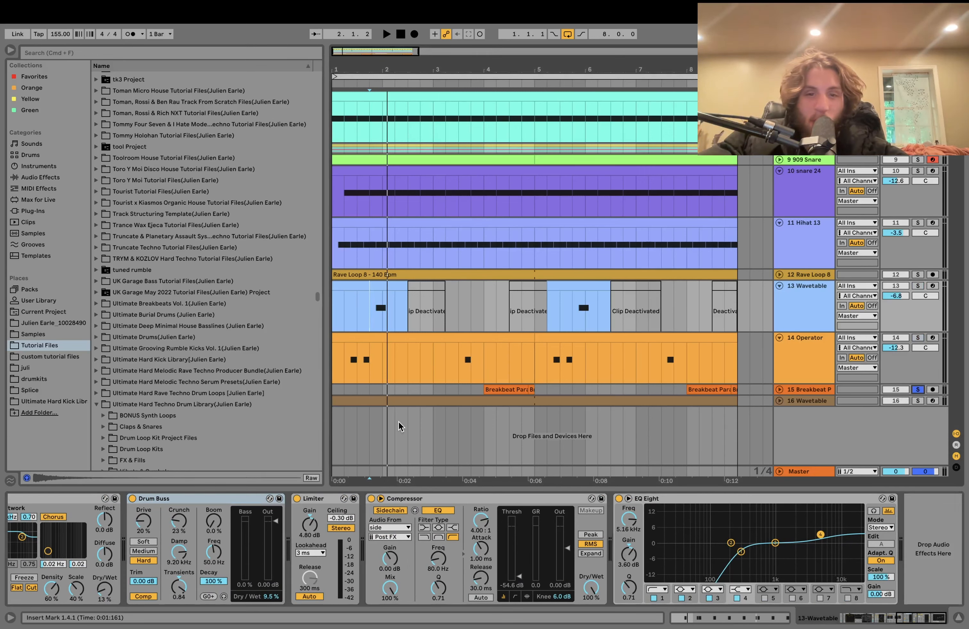
pyautogui.click(481, 389)
pyautogui.press('space')
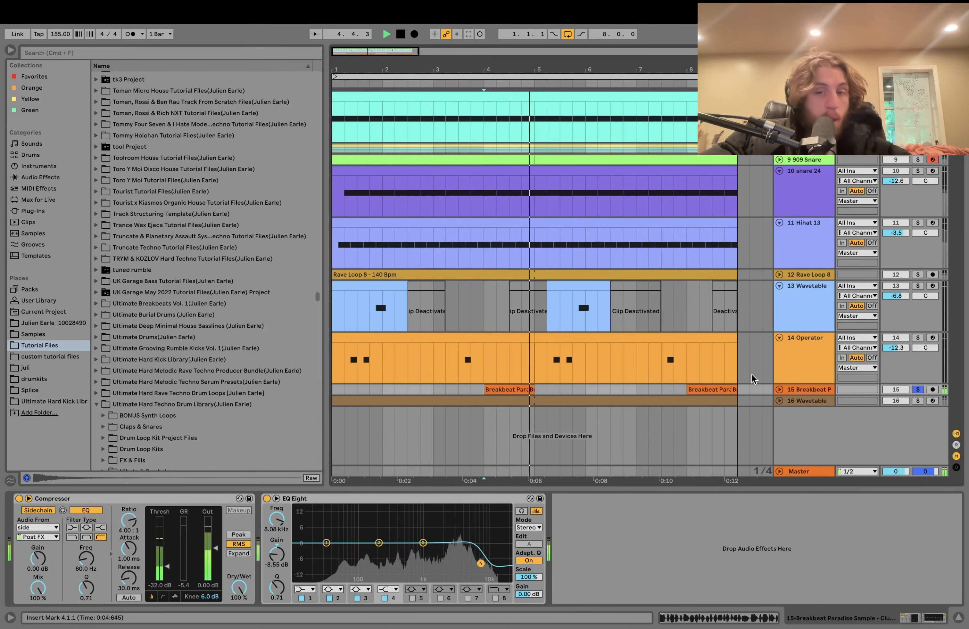
pyautogui.click(779, 390)
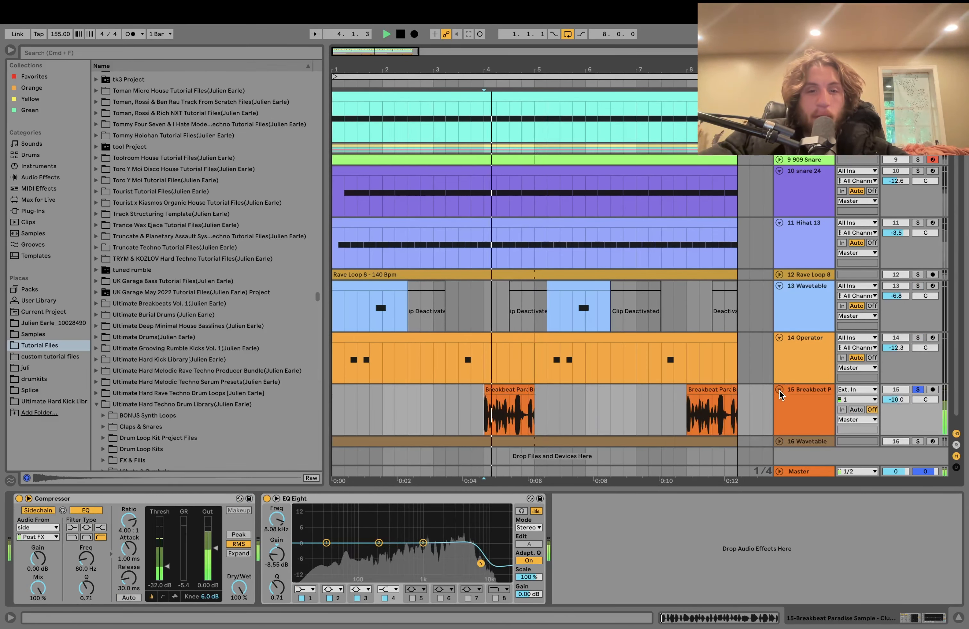
pyautogui.click(800, 432)
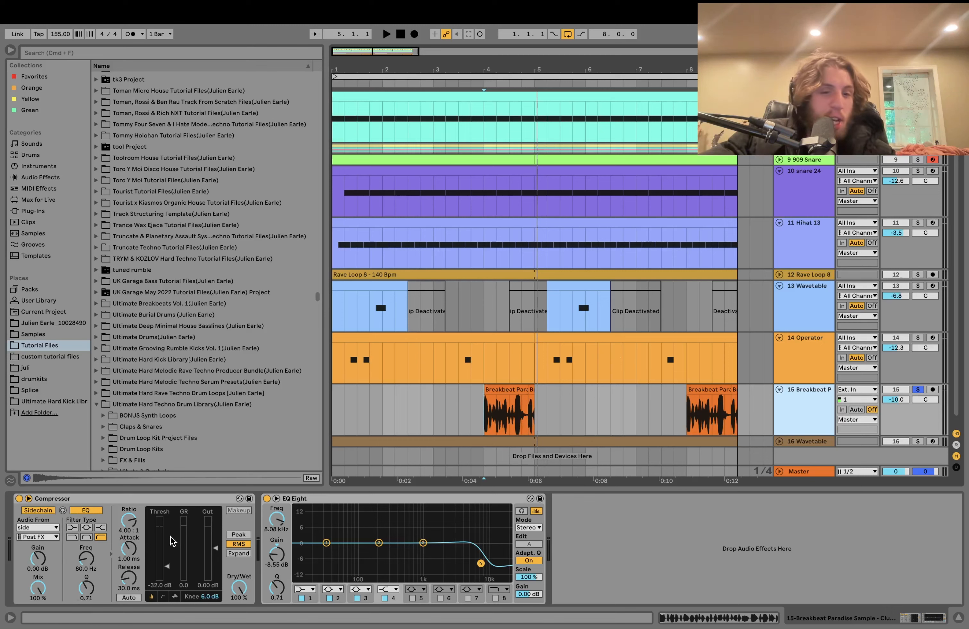
pyautogui.press('space')
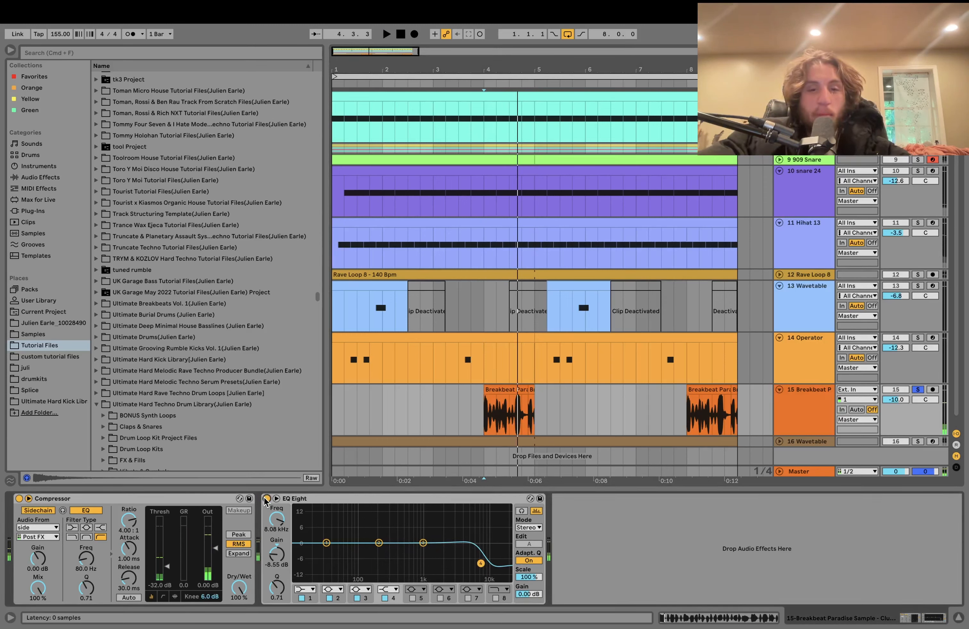
pyautogui.press('space')
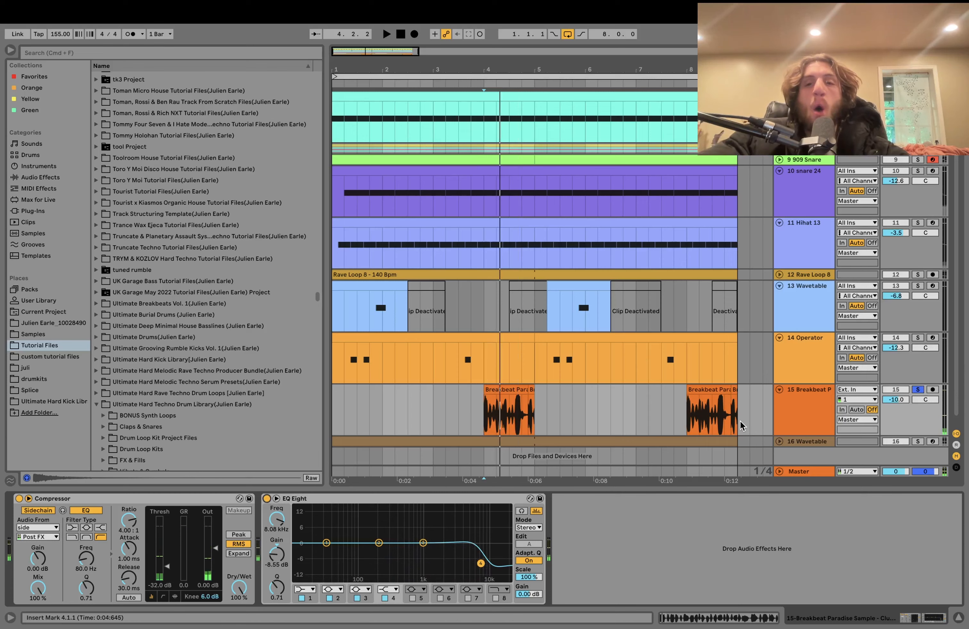
# Display the first Breakbeat clip's waveform and warp markers and play the chopped vocal
pyautogui.doubleClick(515, 396)
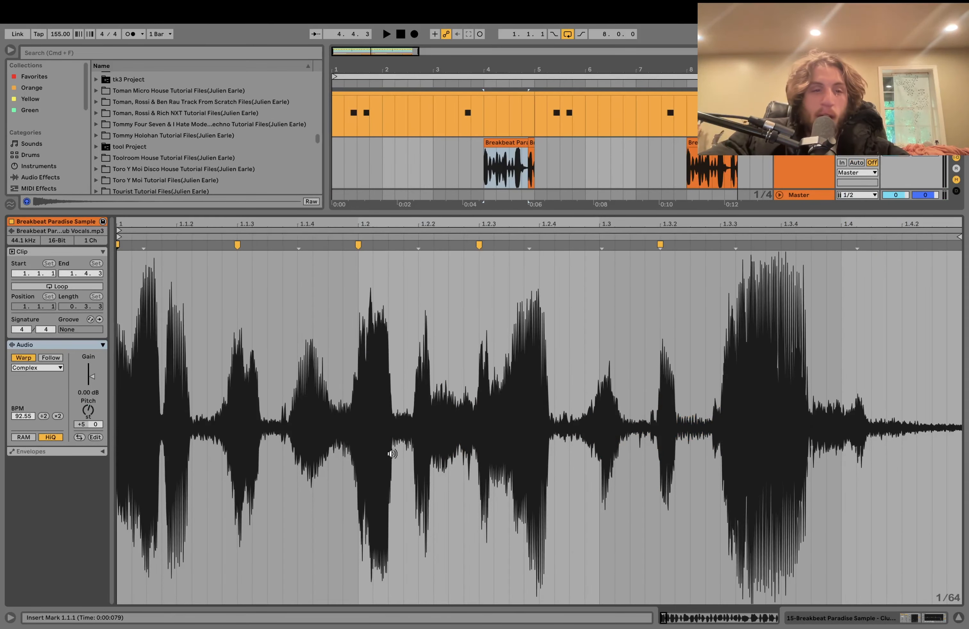
pyautogui.hscroll(-1, 225, 329)
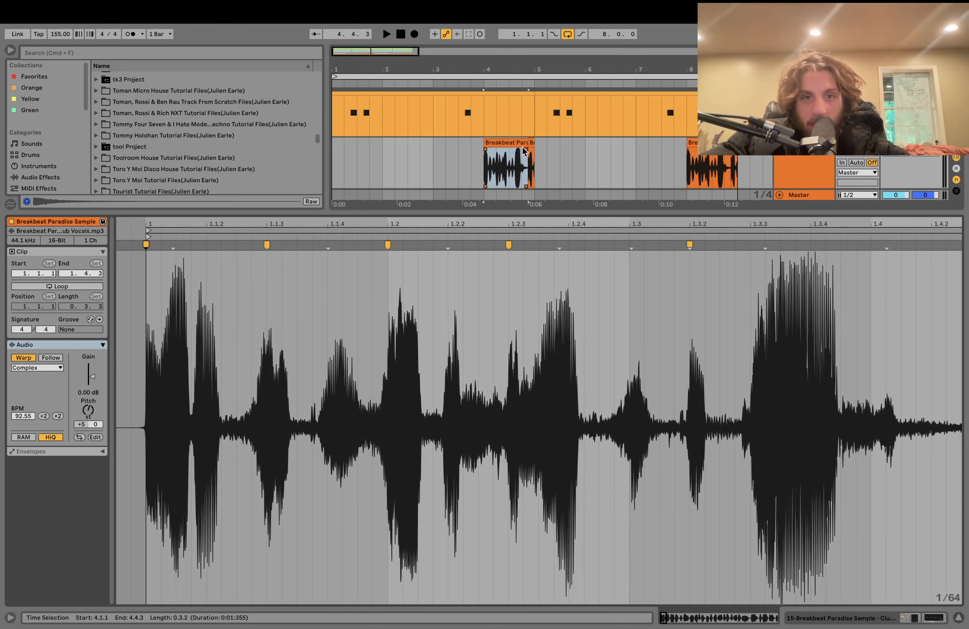
pyautogui.press('space')
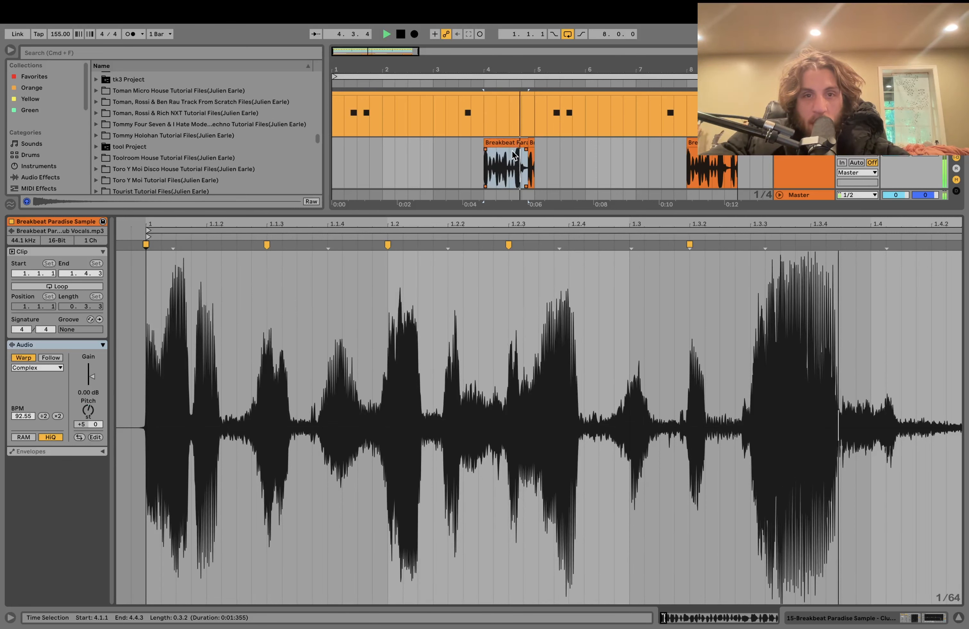
pyautogui.press('space')
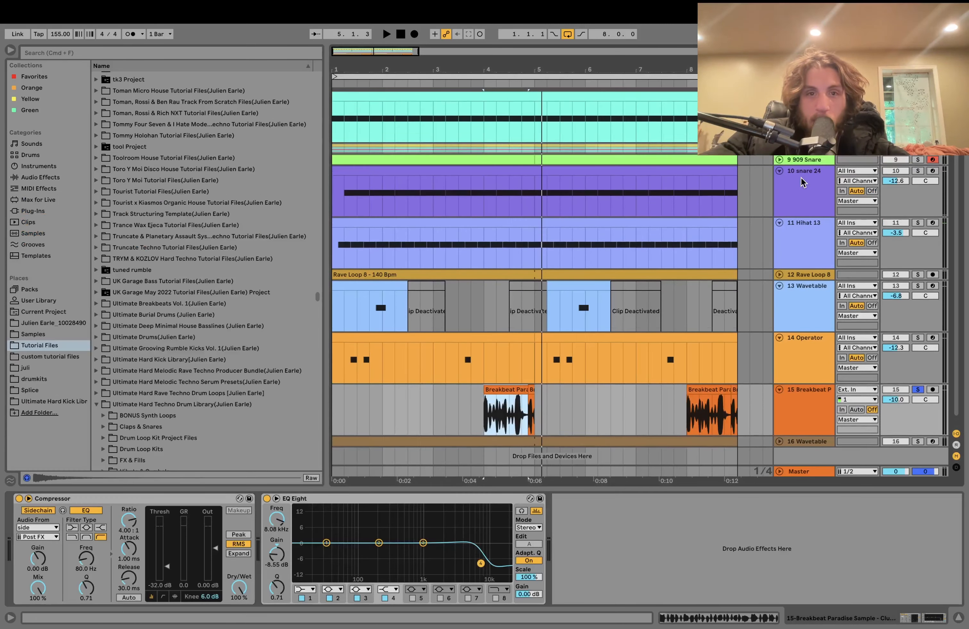
# Solo the snare 24 and Hihat 13 tracks together with the Breakbeat vocal and play them from bar 4
pyautogui.keyDown('super'); pyautogui.click(919, 156); pyautogui.keyUp('super')
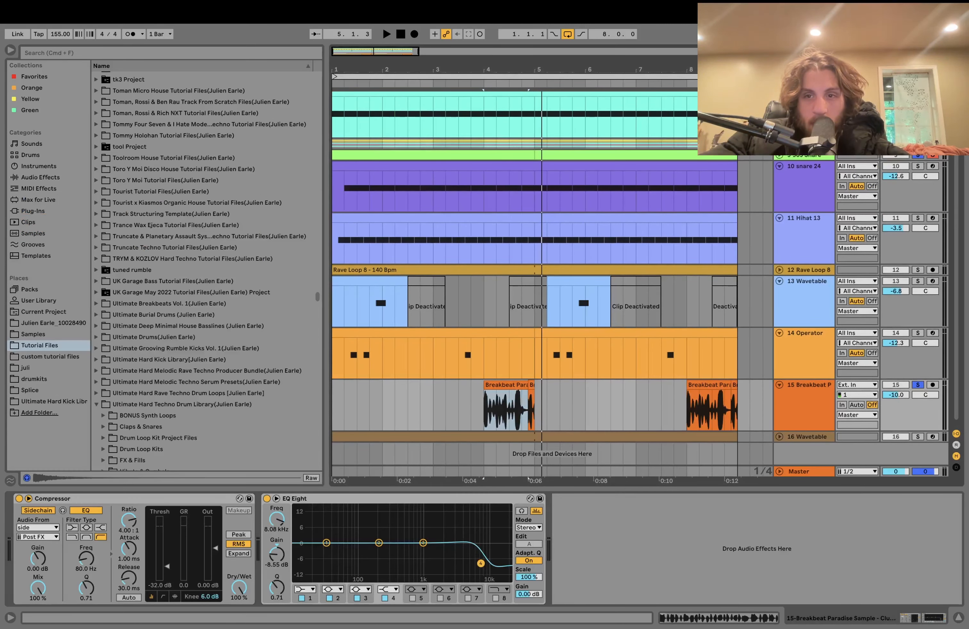
pyautogui.keyDown('super'); pyautogui.click(917, 219); pyautogui.keyUp('super')
pyautogui.press('space')
pyautogui.click(460, 414)
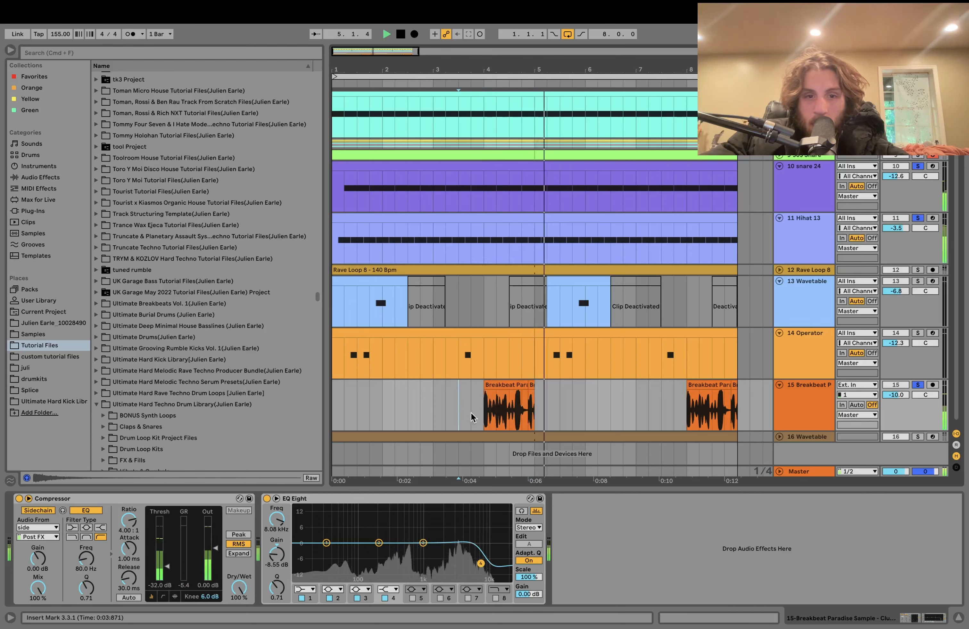
pyautogui.click(483, 416)
pyautogui.press('space')
pyautogui.press('space')
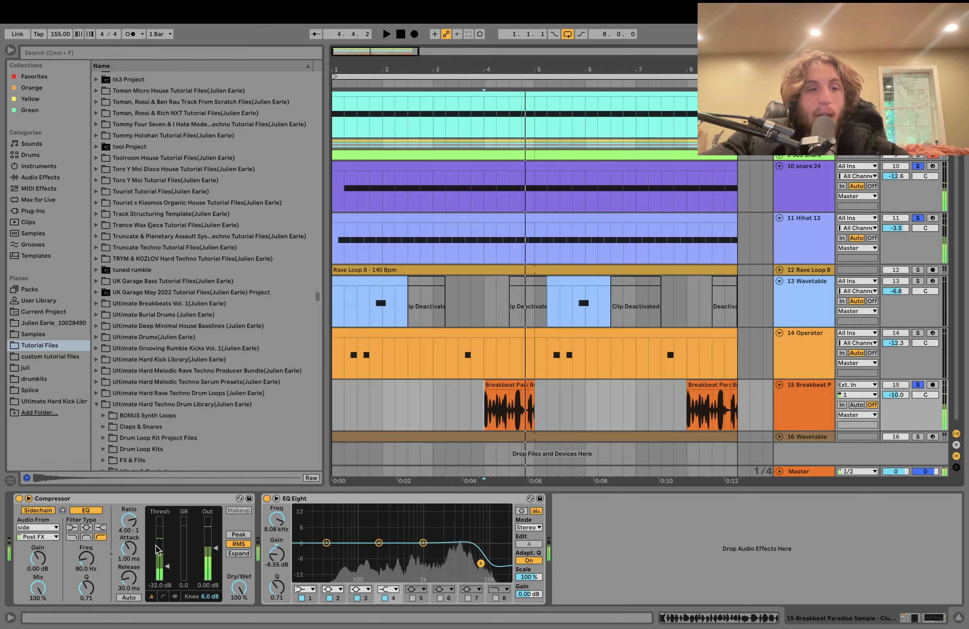
pyautogui.press('space')
pyautogui.press('space')
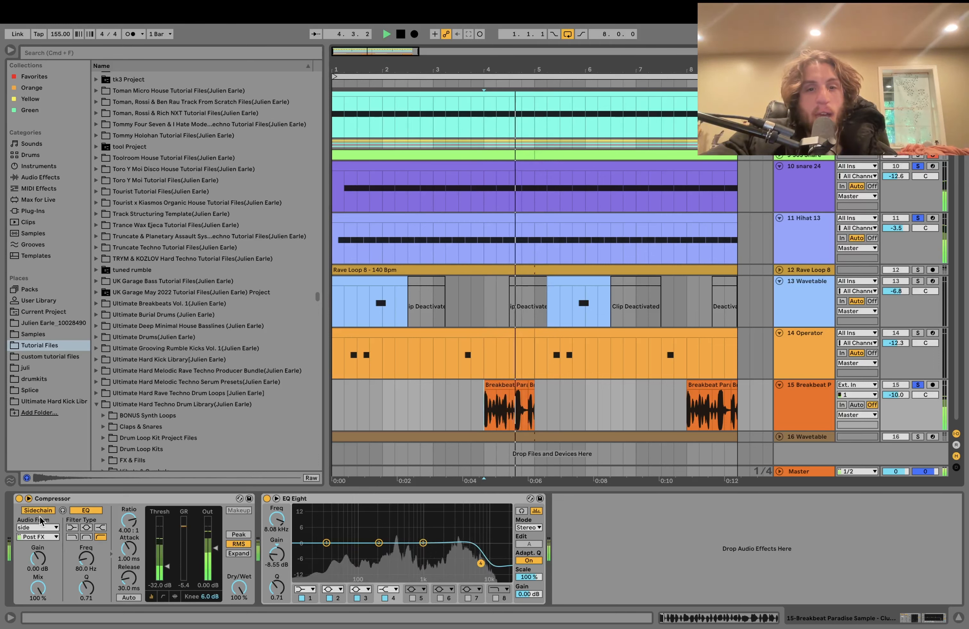
pyautogui.press('space')
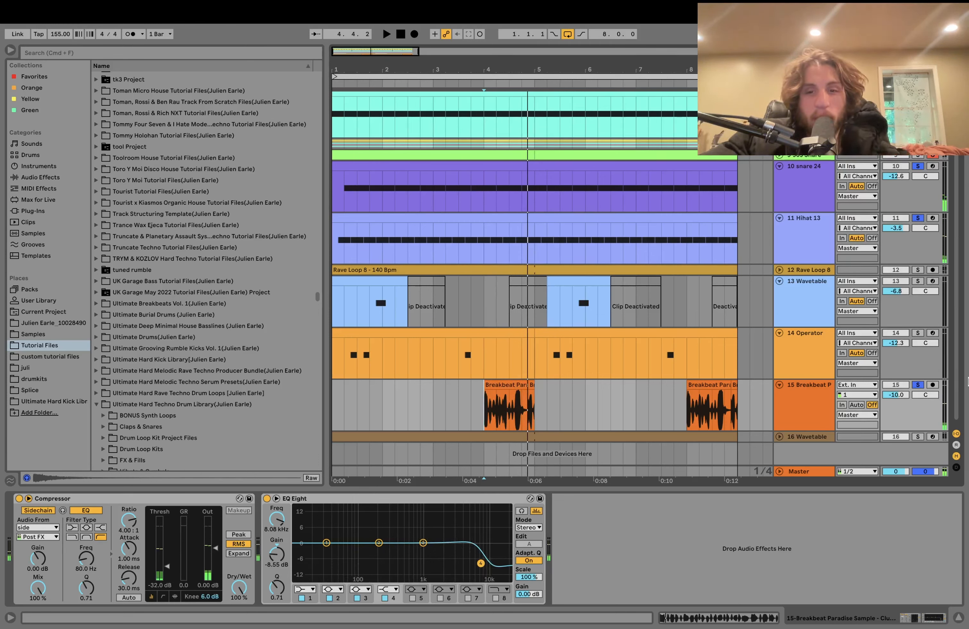
# Clear the solos, inspect the first Breakbeat clip's waveform once more, and return to the track's device chain
pyautogui.click(918, 385)
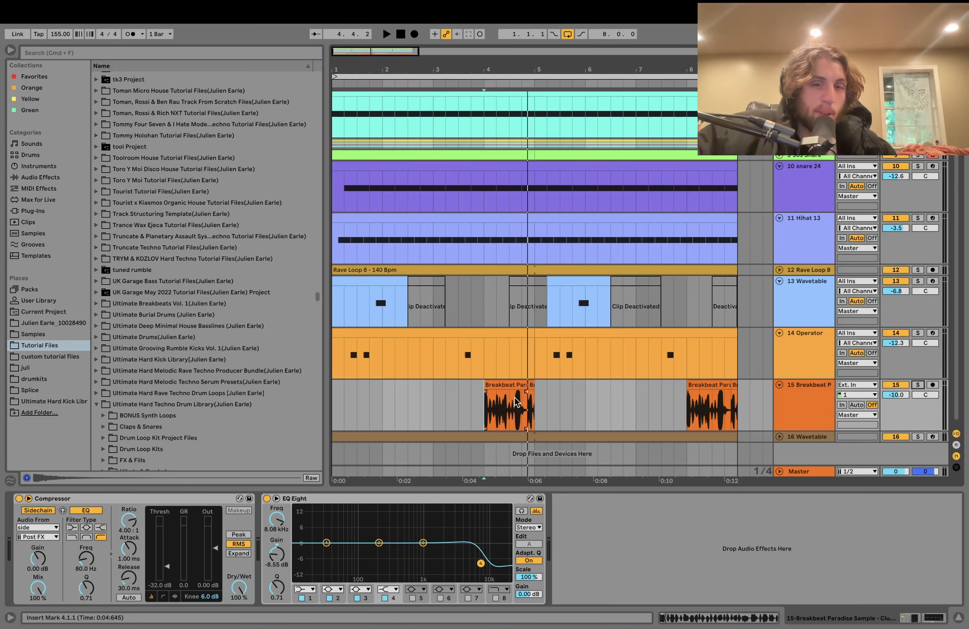
pyautogui.doubleClick(500, 384)
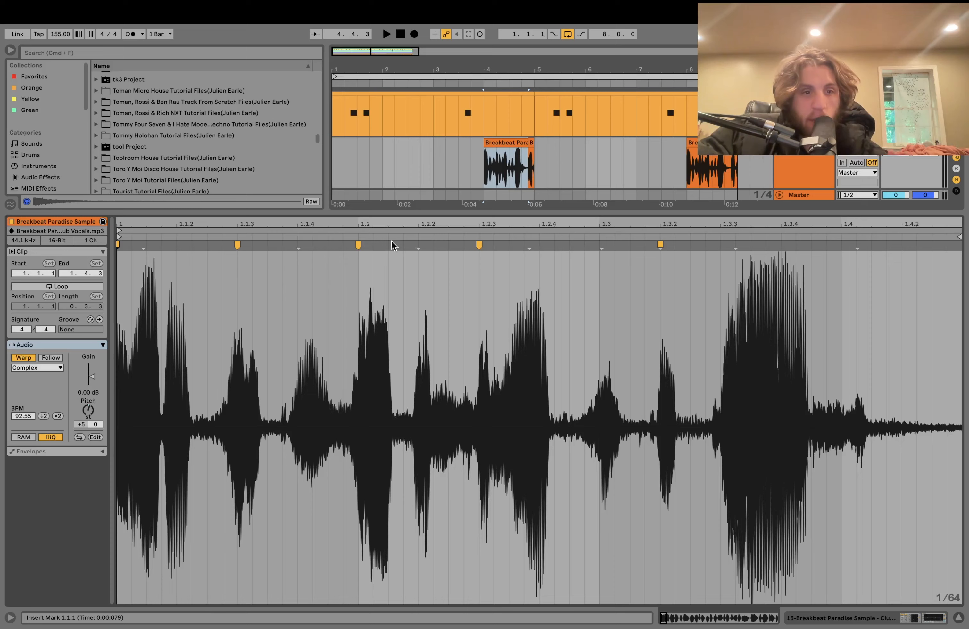
pyautogui.doubleClick(813, 162)
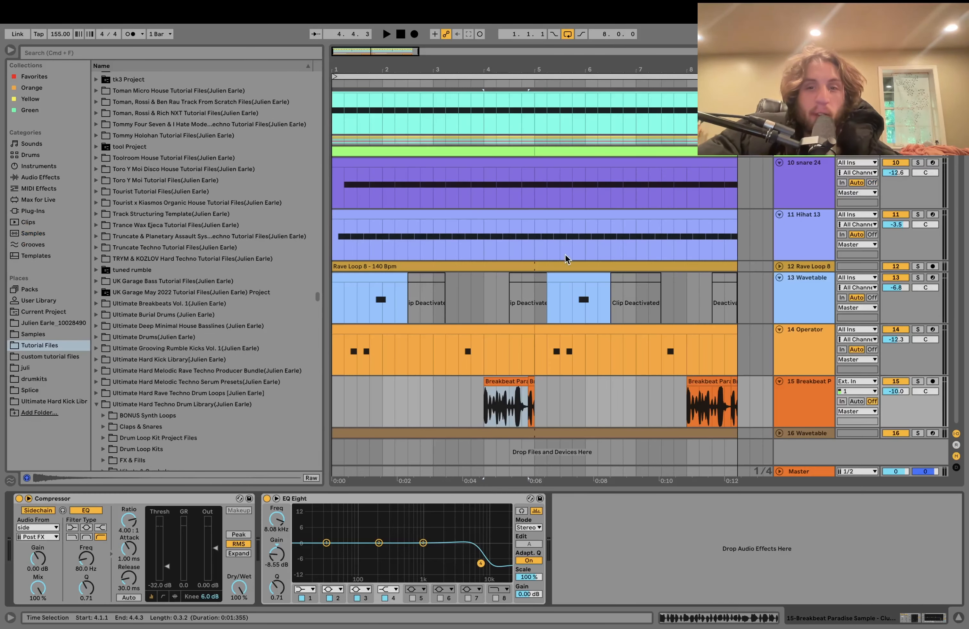
# Solo and unfold the 16 Wavetable track, show its clip's MIDI notes, and play the part
pyautogui.click(845, 451)
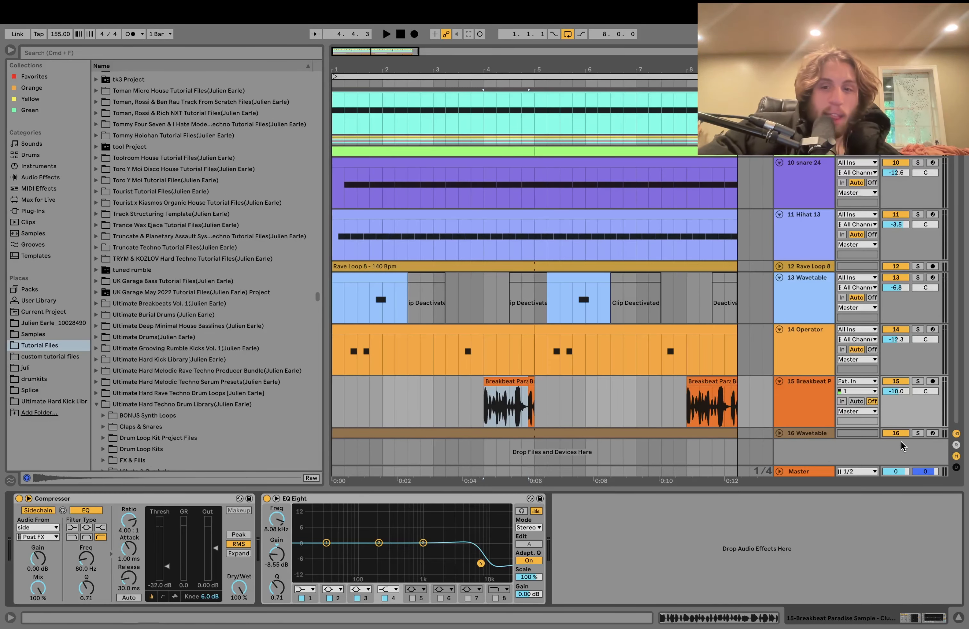
pyautogui.click(918, 433)
pyautogui.click(779, 433)
pyautogui.doubleClick(533, 432)
pyautogui.press('space')
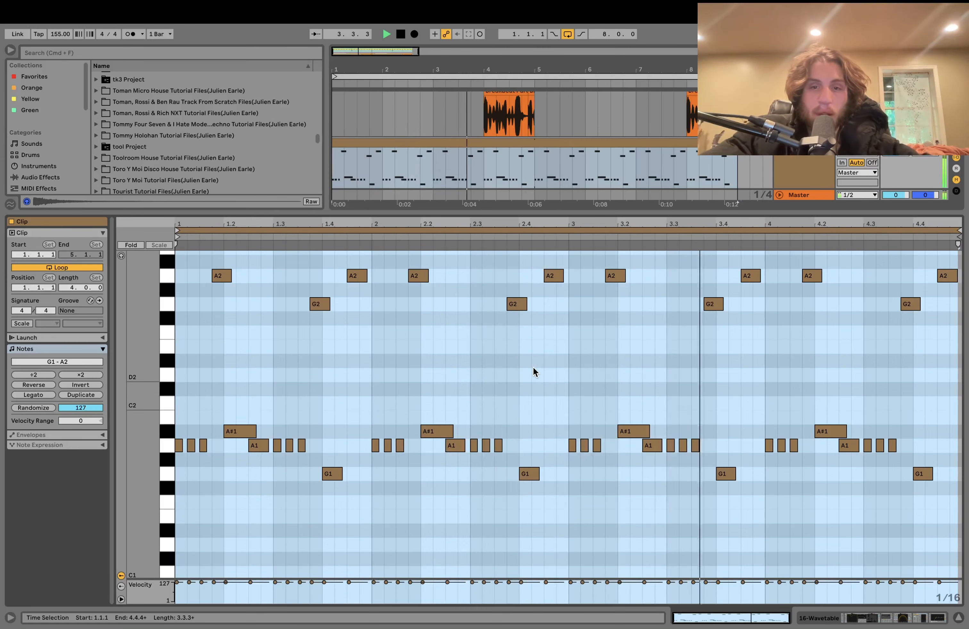
pyautogui.press('space')
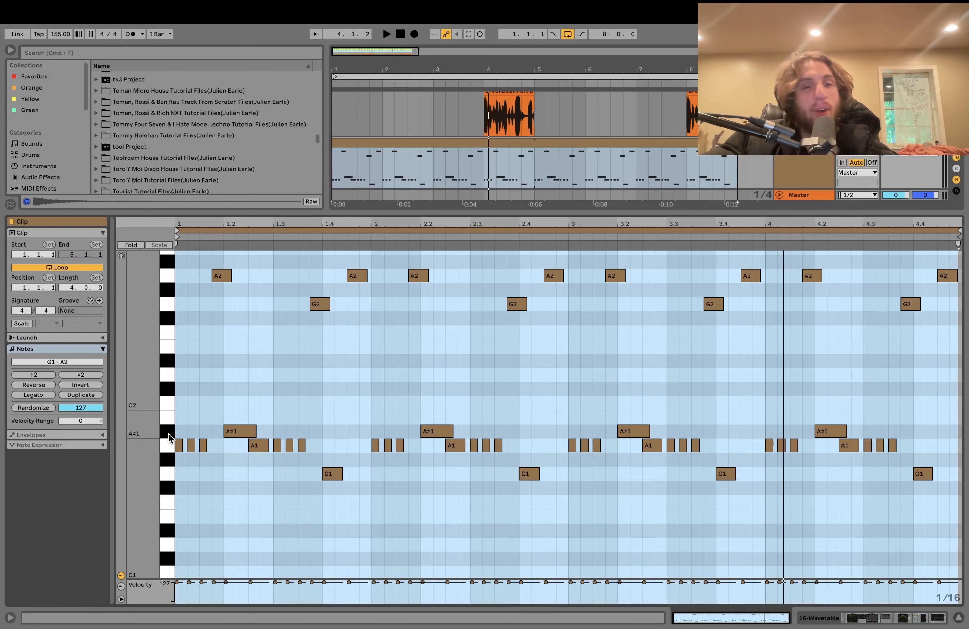
# Select all the A#1 notes in the 16 Wavetable clip and play the part from the first one
pyautogui.scroll(3, 244, 313)
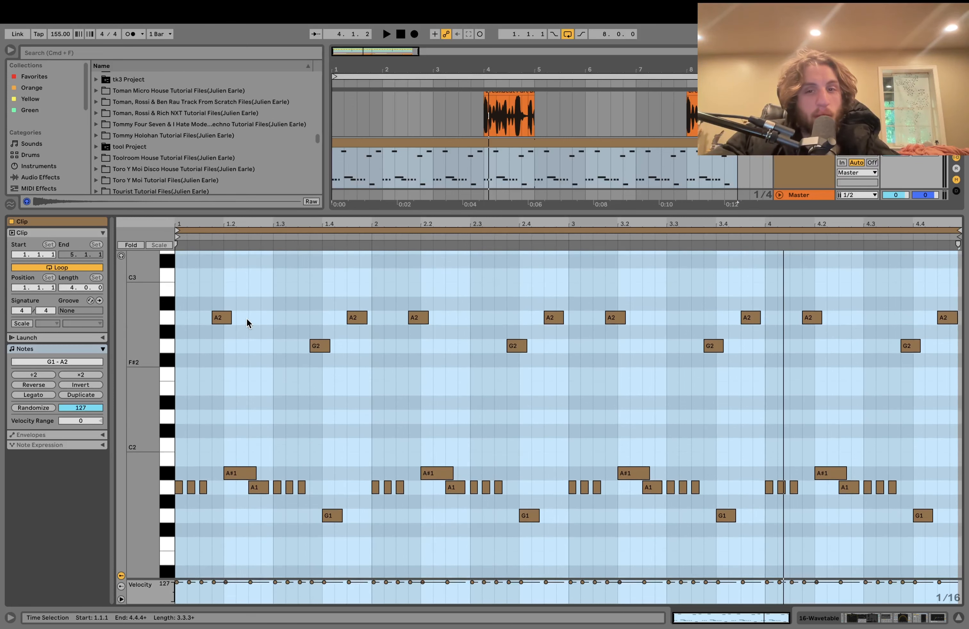
pyautogui.click(168, 474)
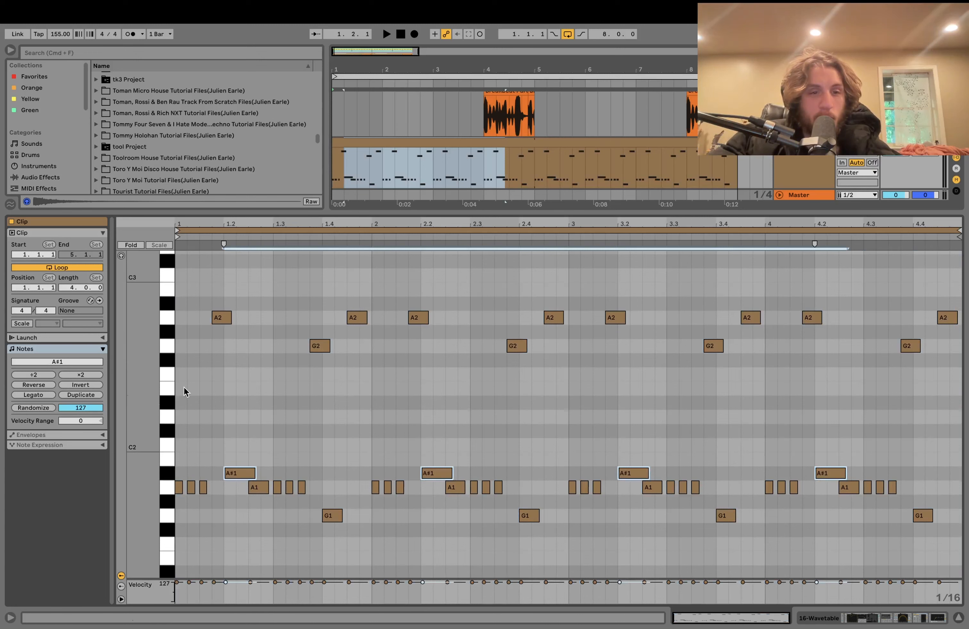
pyautogui.press('space')
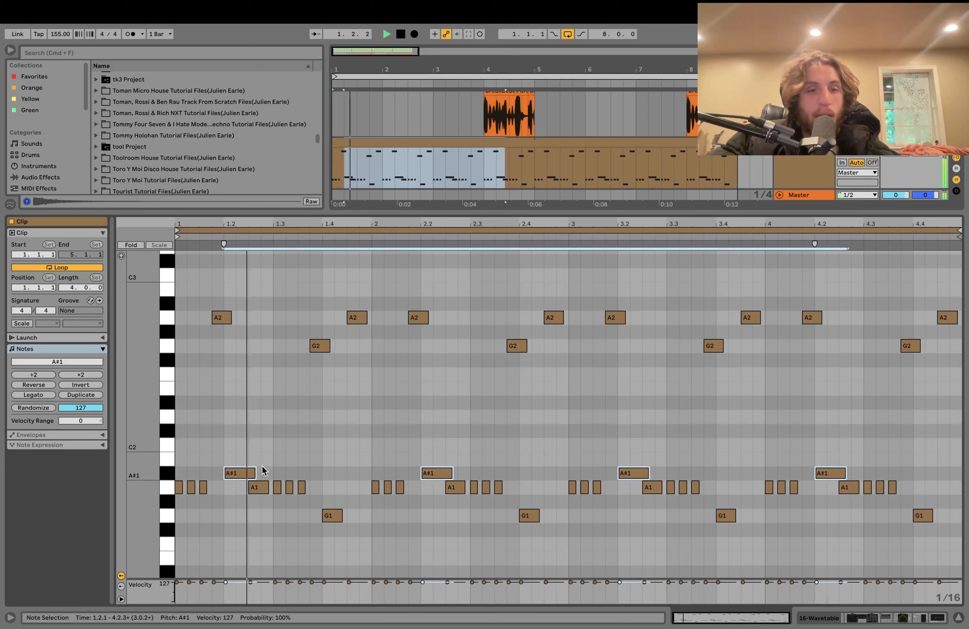
pyautogui.press('space')
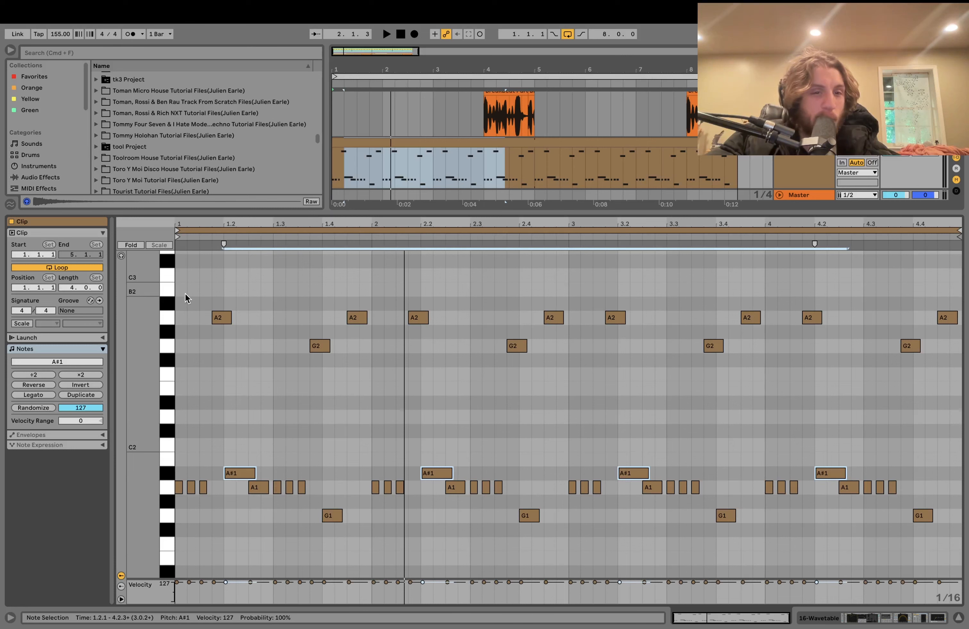
# Enable note preview in the 16 Wavetable clip's note editor and play the part several times from the first A#1 note
pyautogui.click(121, 256)
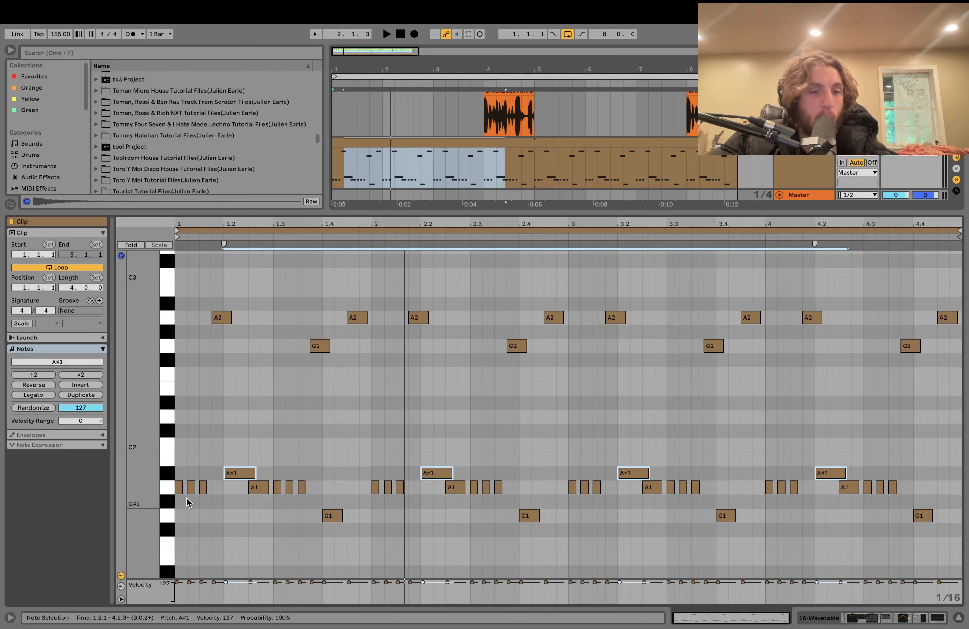
pyautogui.press('space')
pyautogui.press('space')
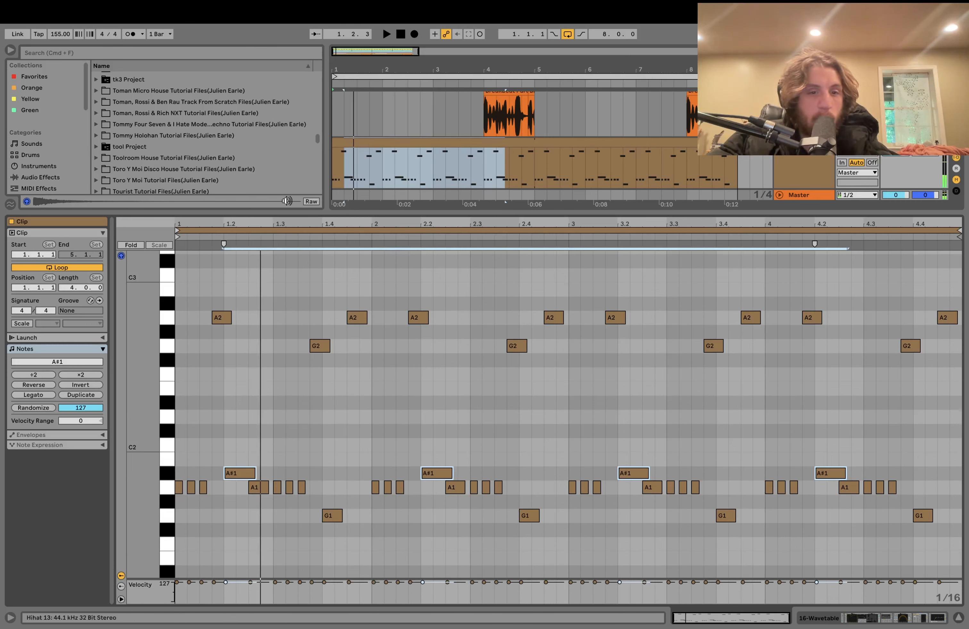
pyautogui.click(273, 238)
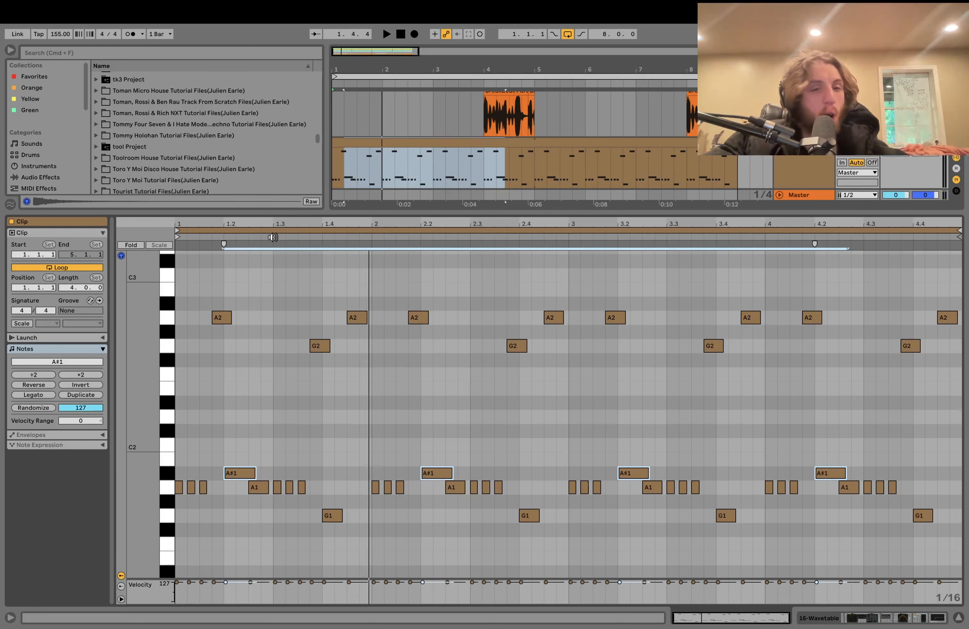
pyautogui.press('space')
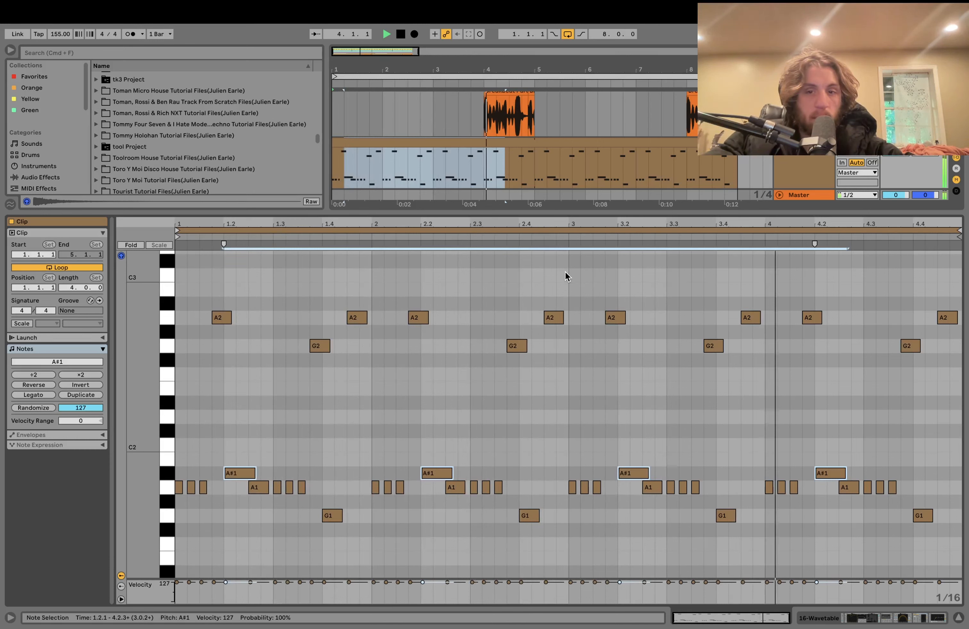
pyautogui.press('space')
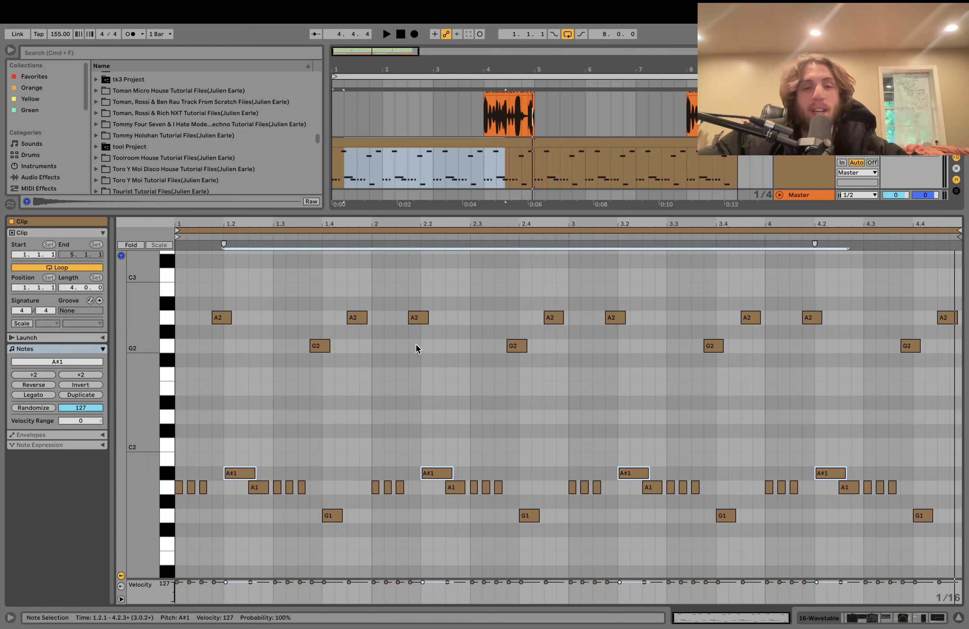
pyautogui.press('space')
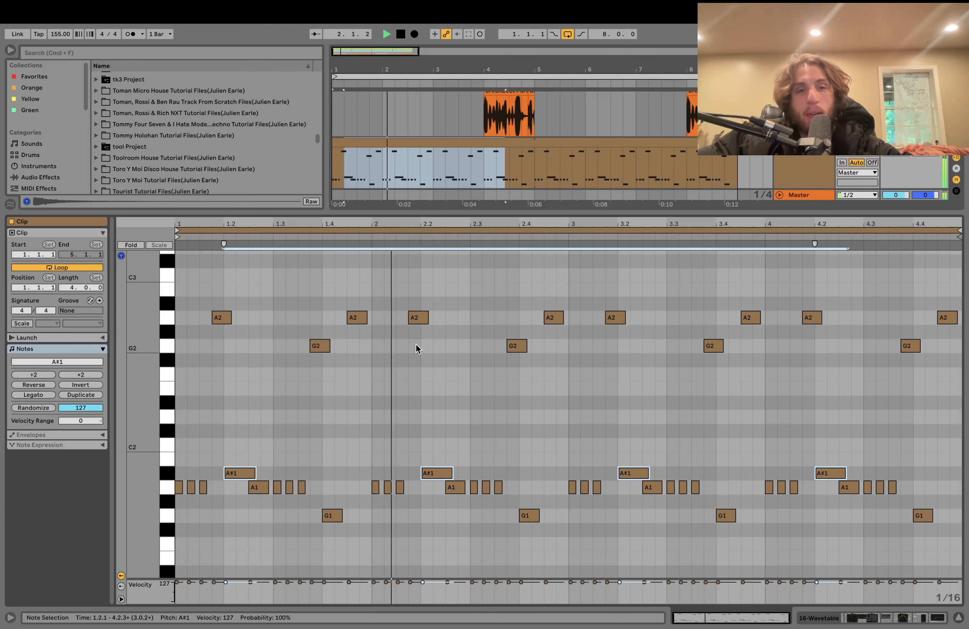
pyautogui.press('space')
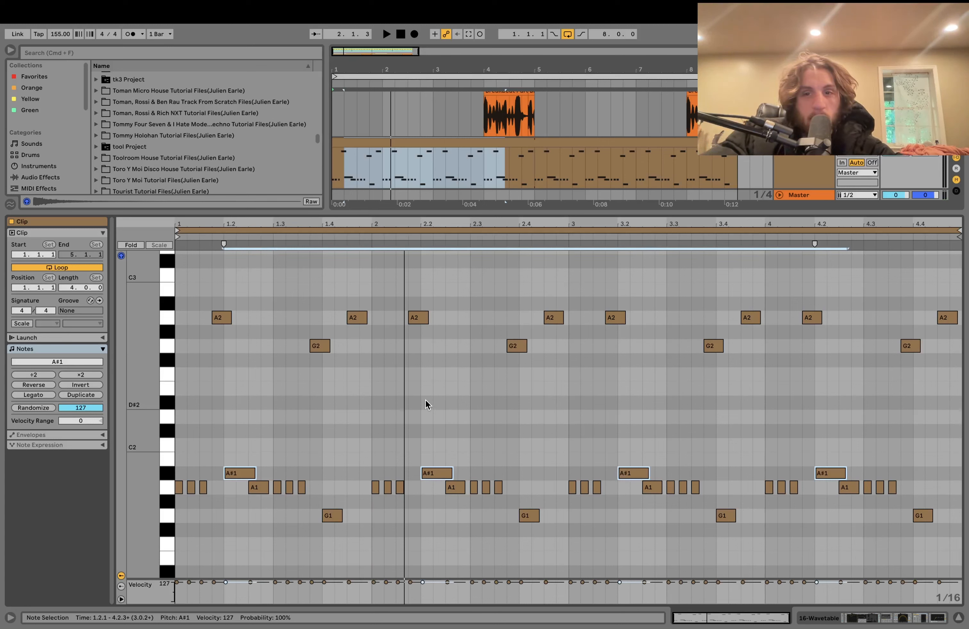
# Arm the 16 Wavetable track, audition two notes on its synth alternately, and play the part once more
pyautogui.click(934, 143)
pyautogui.press('a')
pyautogui.press('s')
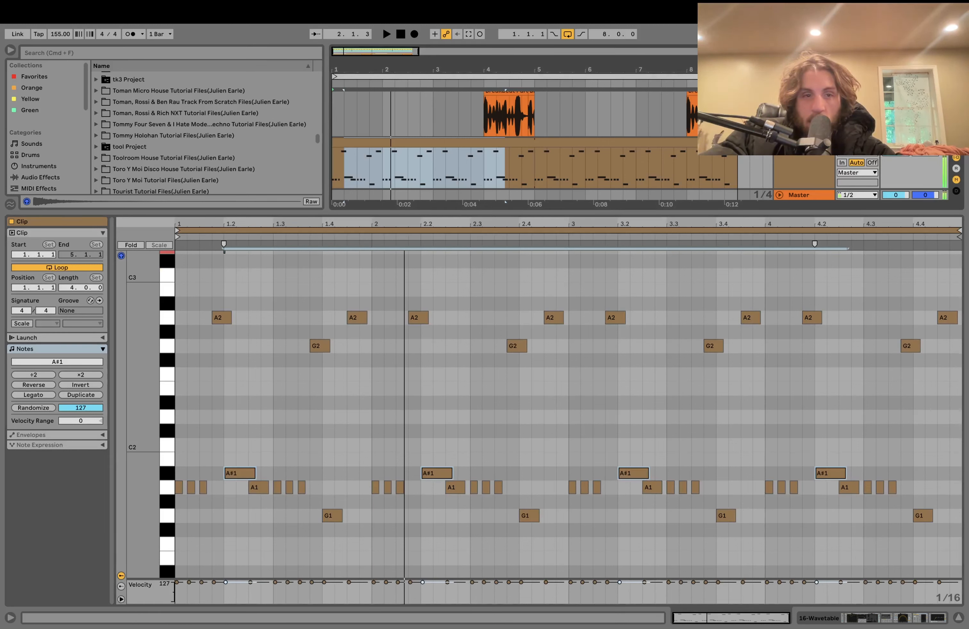
pyautogui.press('a')
pyautogui.press('s')
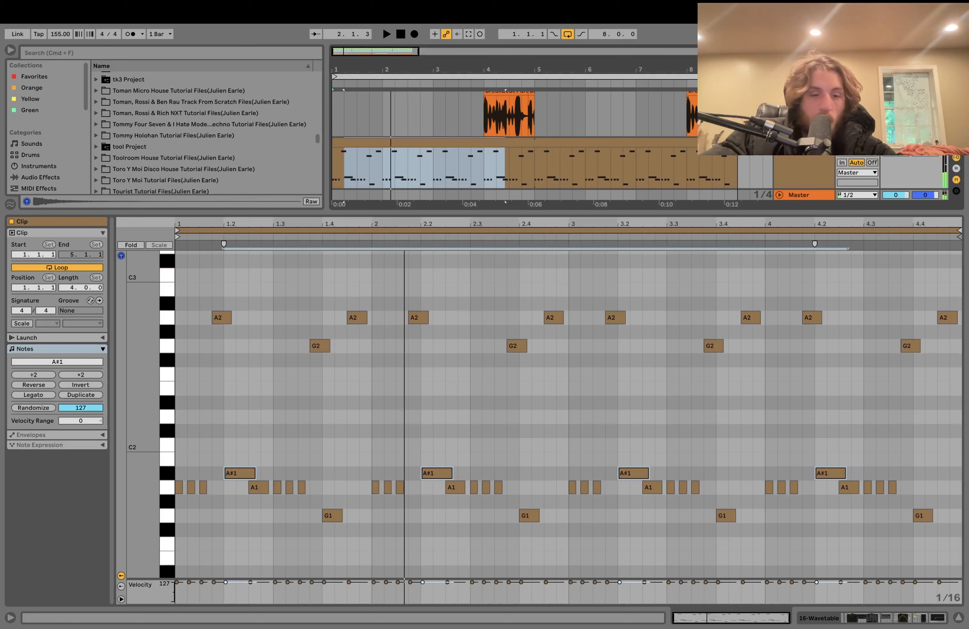
pyautogui.press('s')
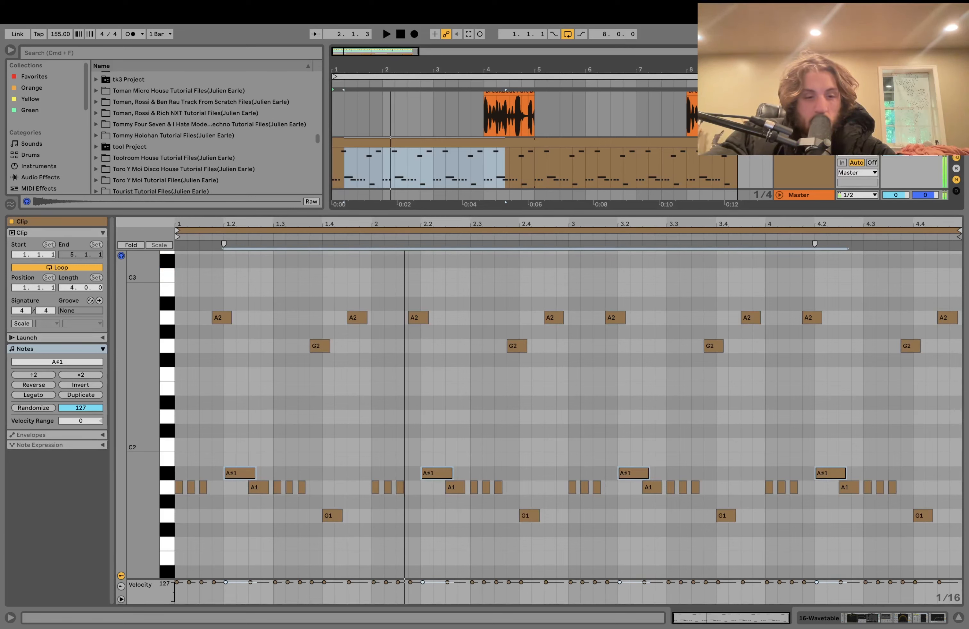
pyautogui.press('a')
pyautogui.press('s')
pyautogui.press('a')
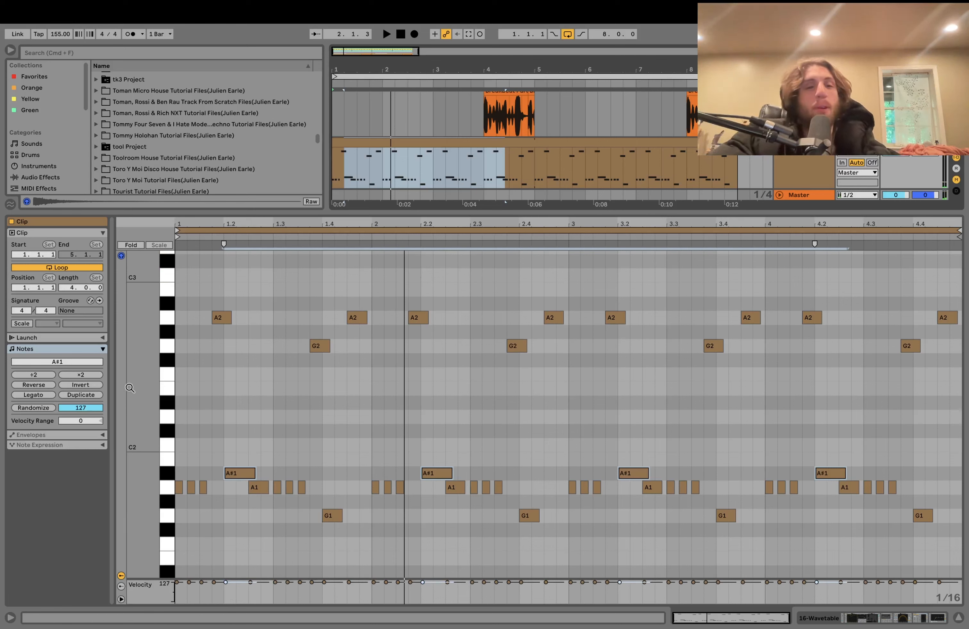
pyautogui.press('space')
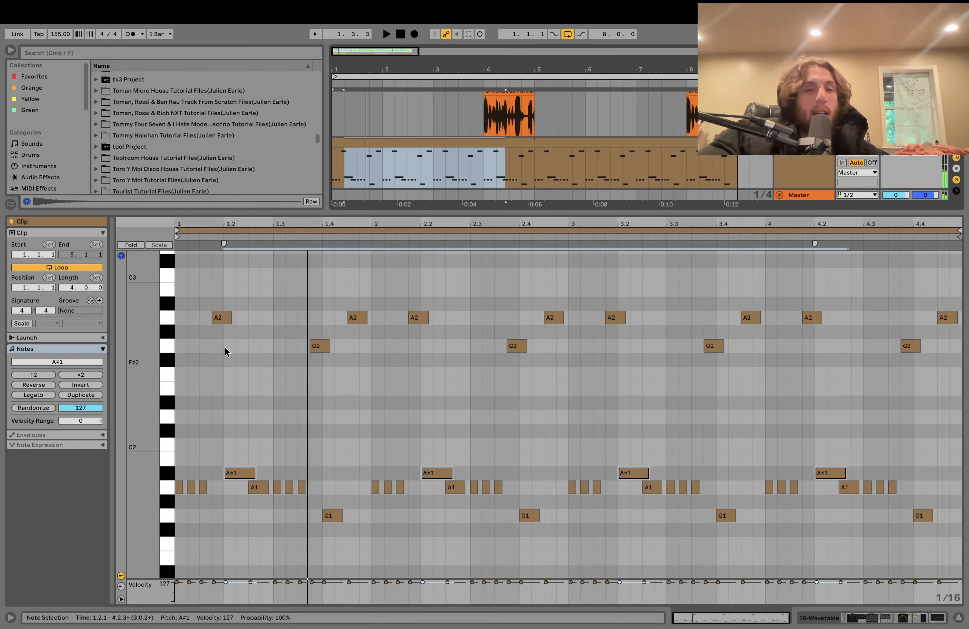
# Show the 16 Wavetable track's device chain, play the part, and compare the Osc 2 and Osc 1 settings in Wavetable
pyautogui.click(812, 619)
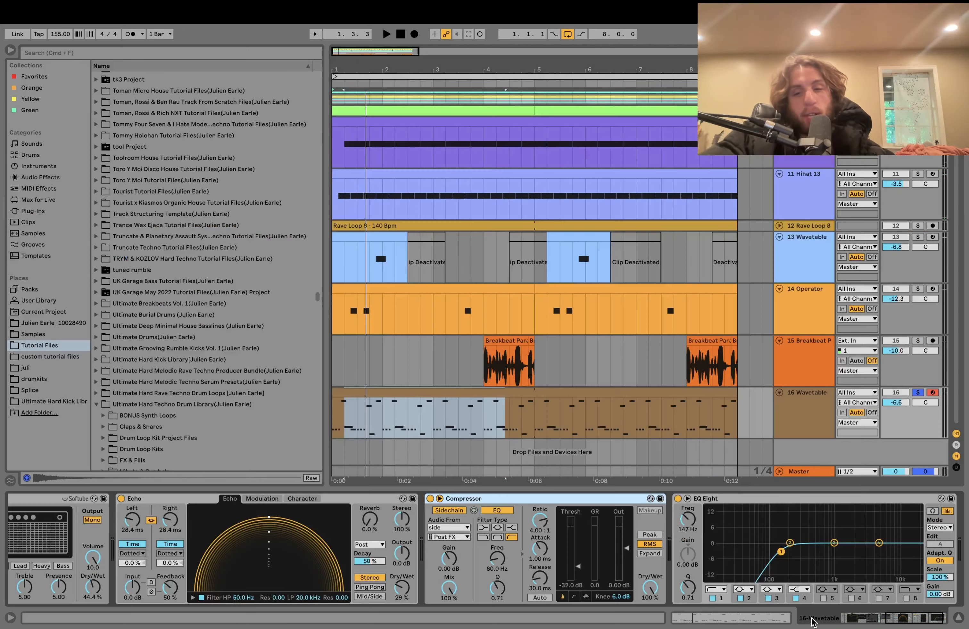
pyautogui.hscroll(-10, 278, 523)
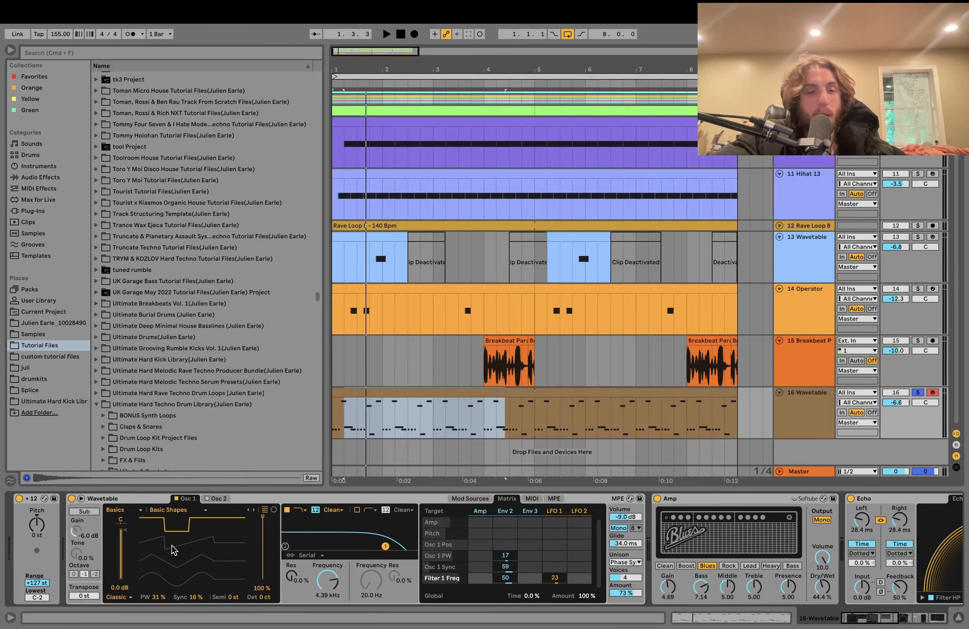
pyautogui.press('space')
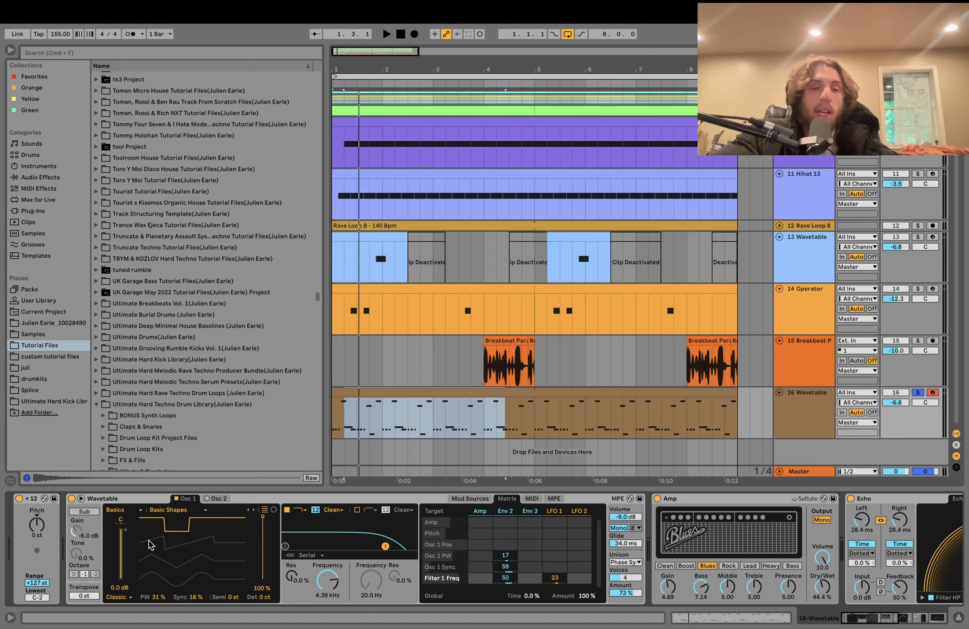
pyautogui.click(217, 499)
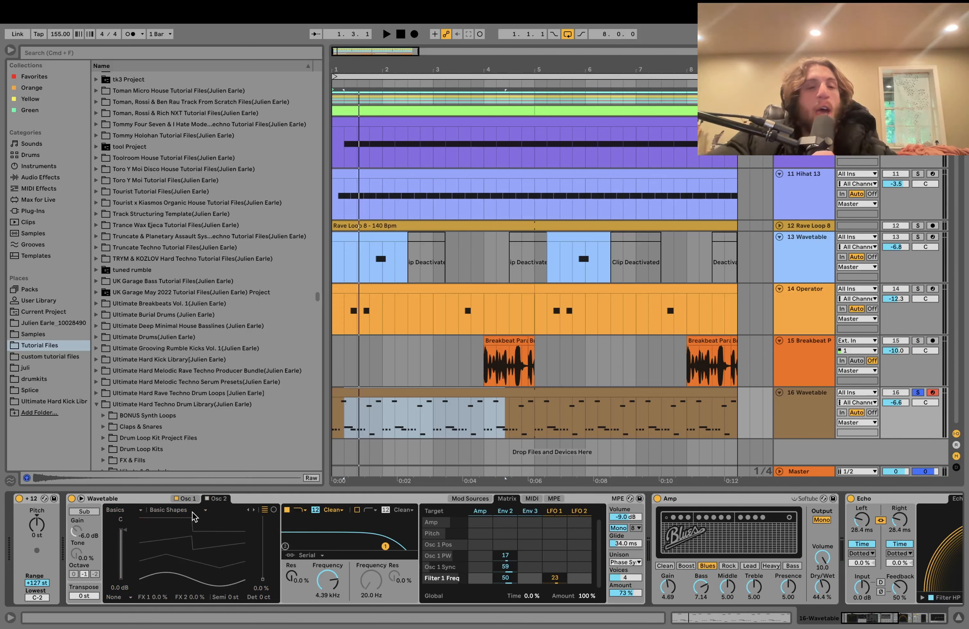
pyautogui.click(186, 499)
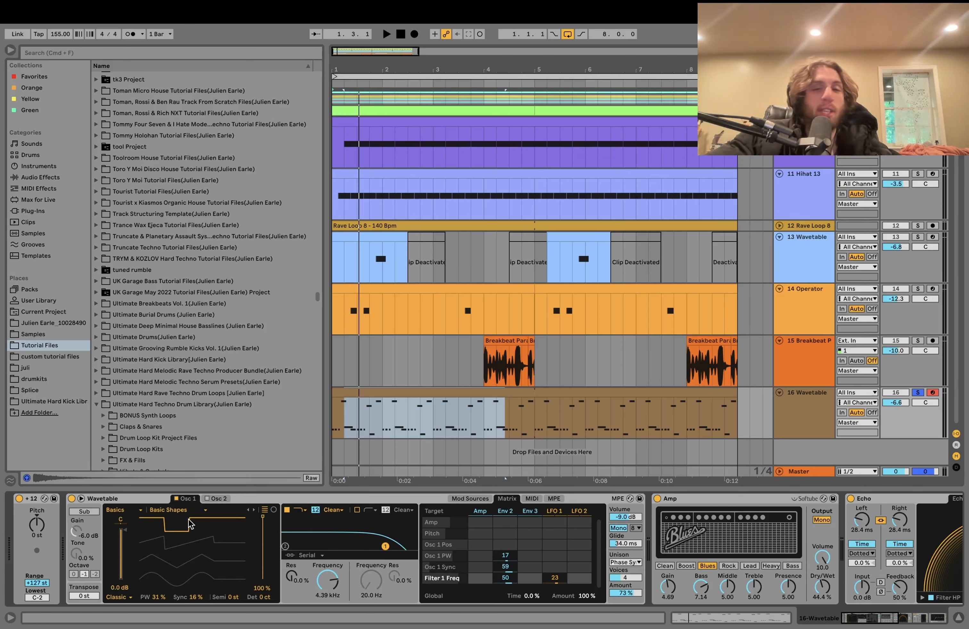
# Play the 16 Wavetable clip repeatedly from its start while examining Wavetable's filter and modulation matrix
pyautogui.press('space')
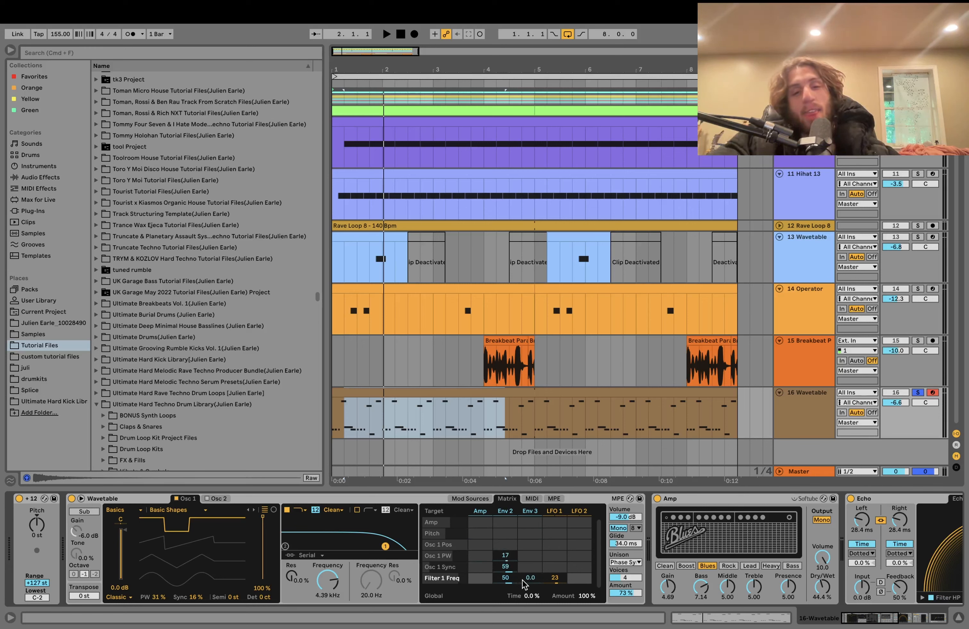
pyautogui.press('space')
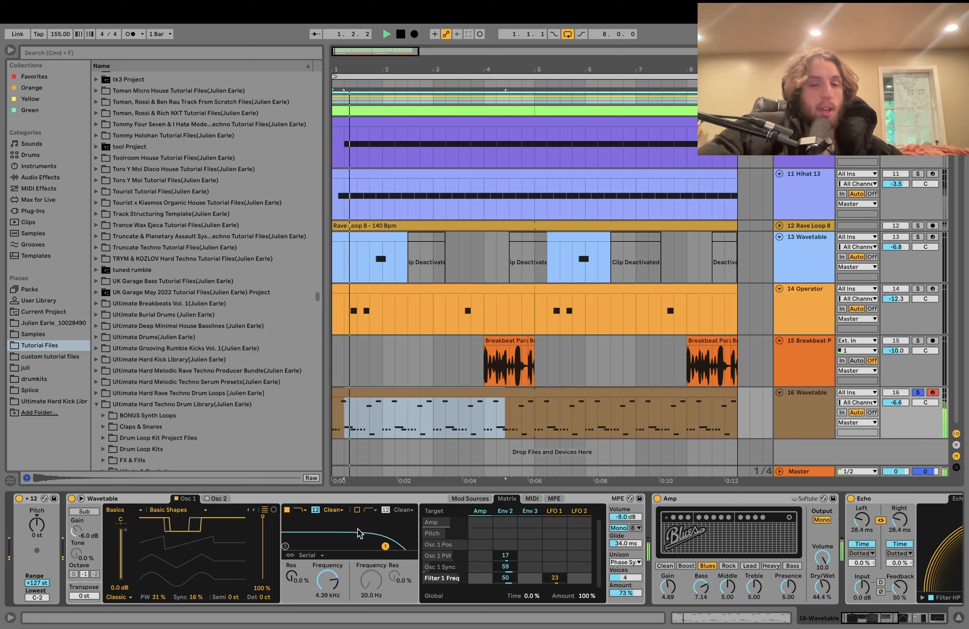
pyautogui.press('space')
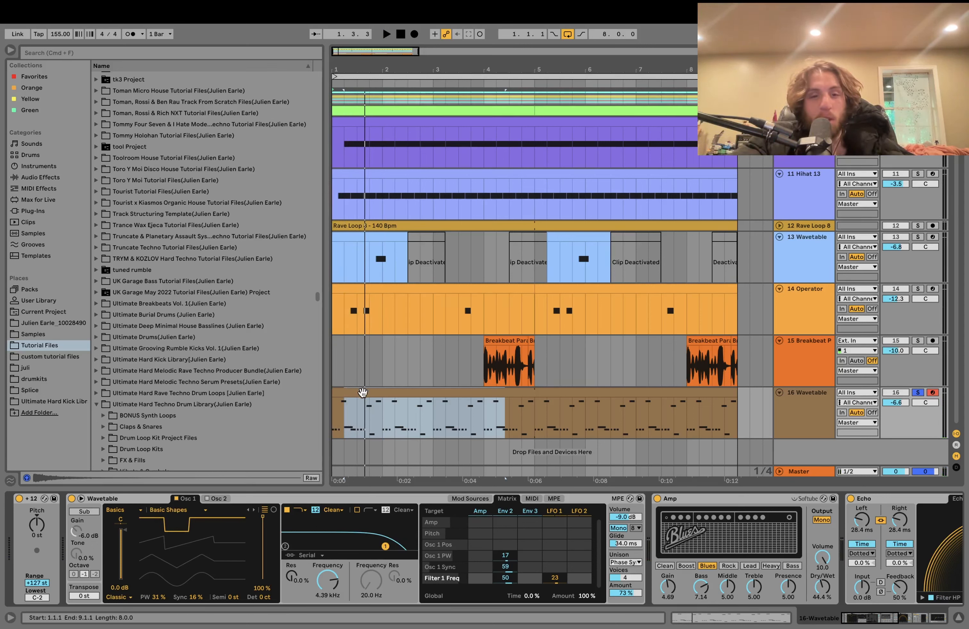
pyautogui.click(363, 392)
pyautogui.press('space')
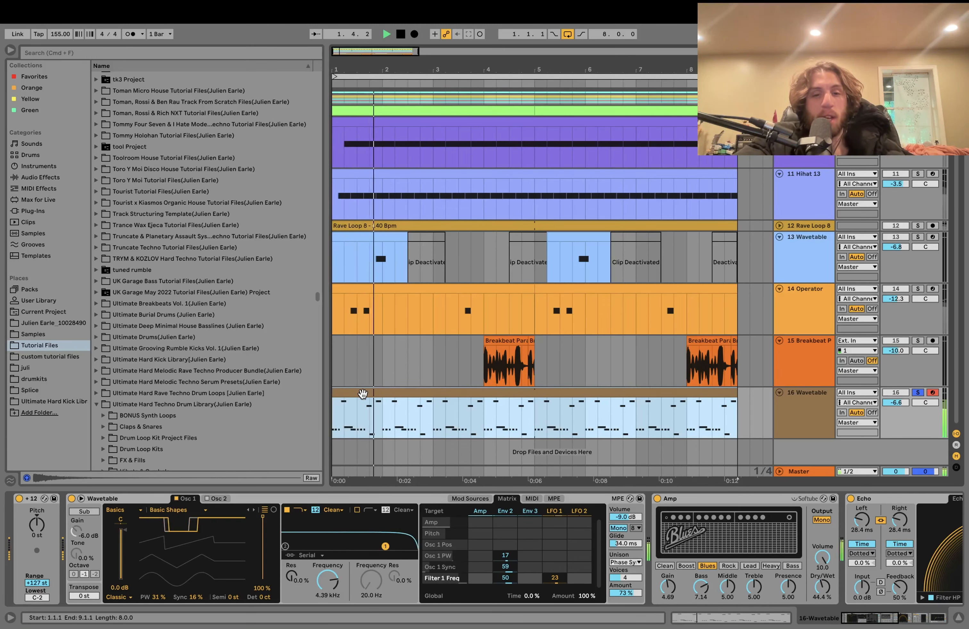
pyautogui.press('space')
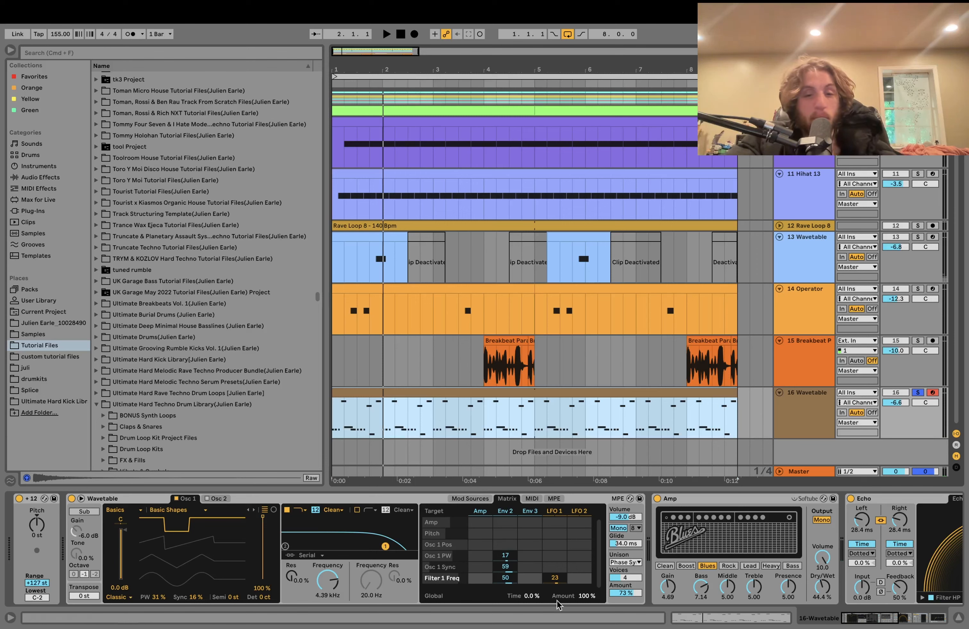
pyautogui.press('space')
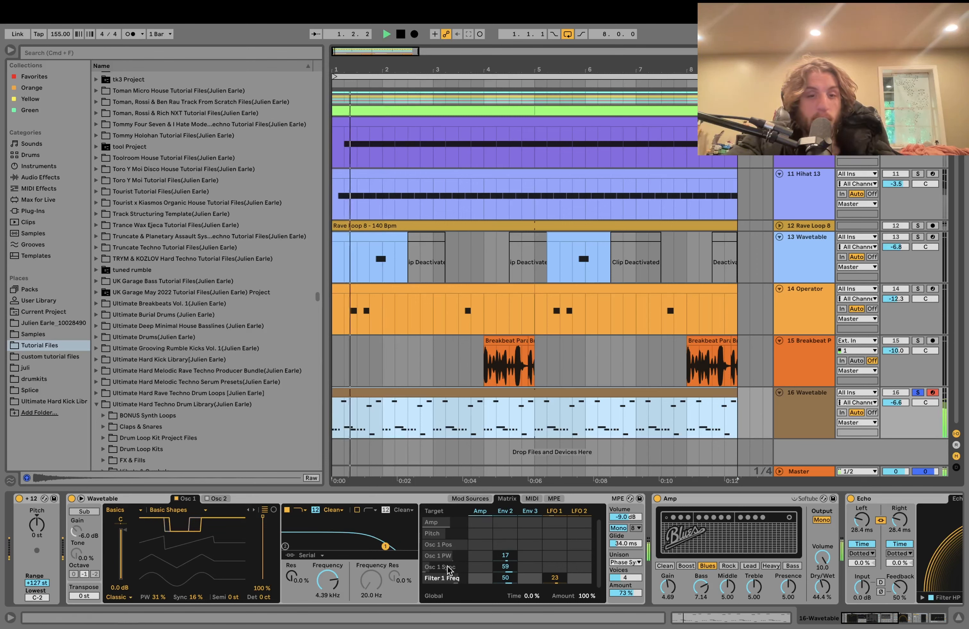
pyautogui.press('space')
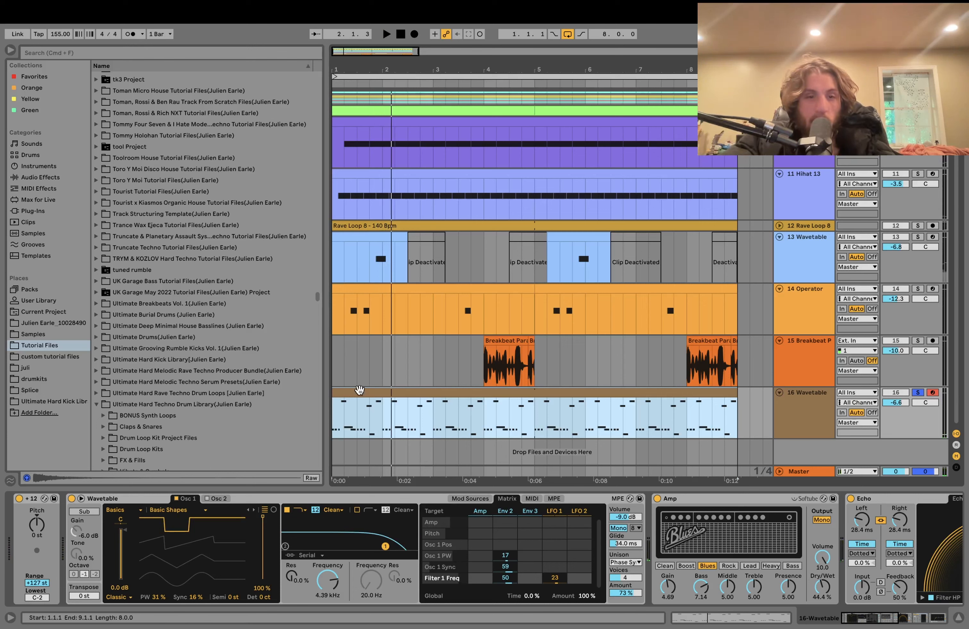
pyautogui.press('space')
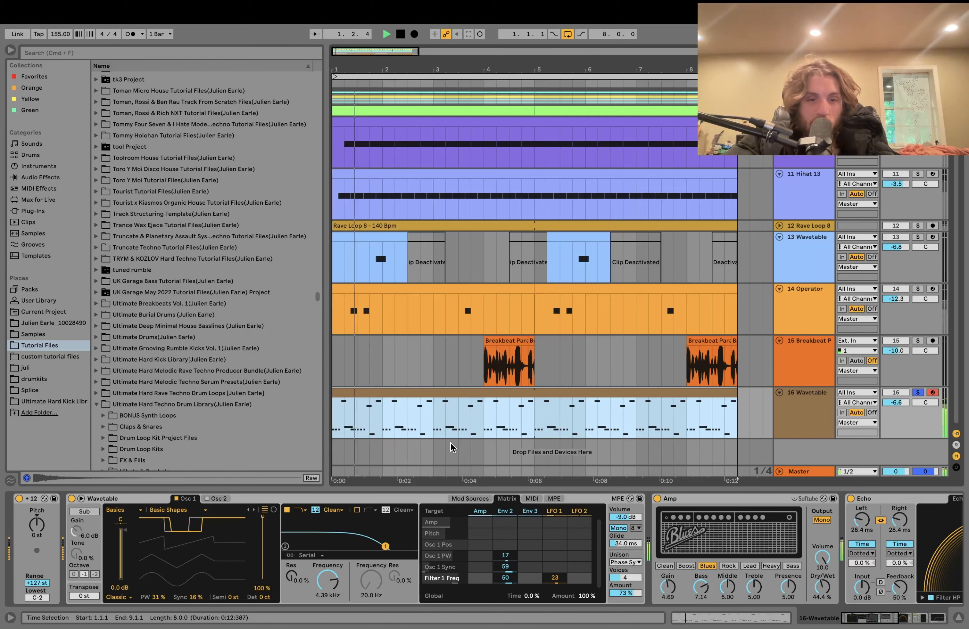
# Examine the Amp, Echo, sidechained Compressor and EQ Eight on the 16 Wavetable track while playing the part
pyautogui.hscroll(10, 654, 593)
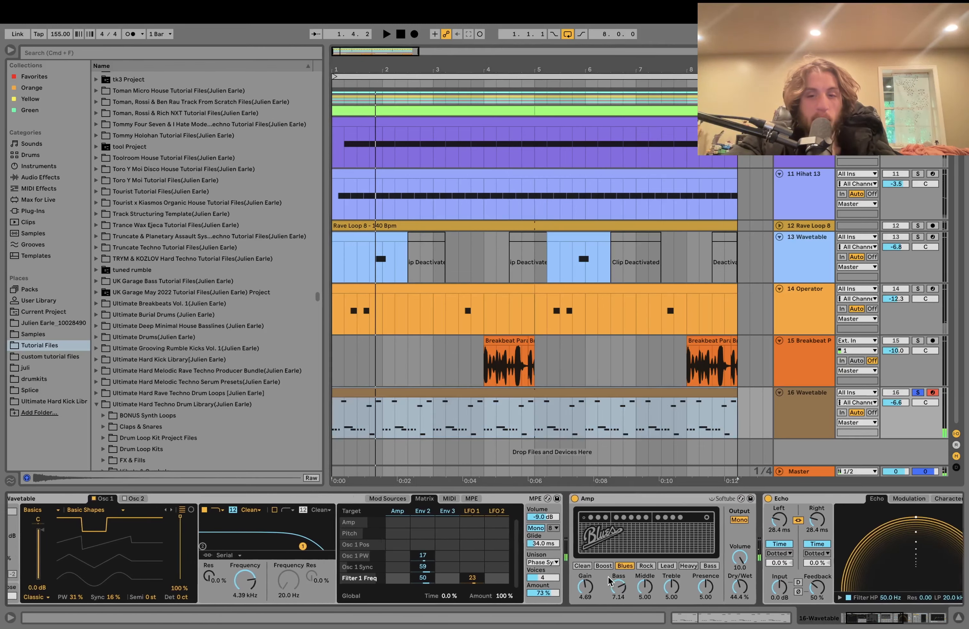
pyautogui.hscroll(2, 609, 580)
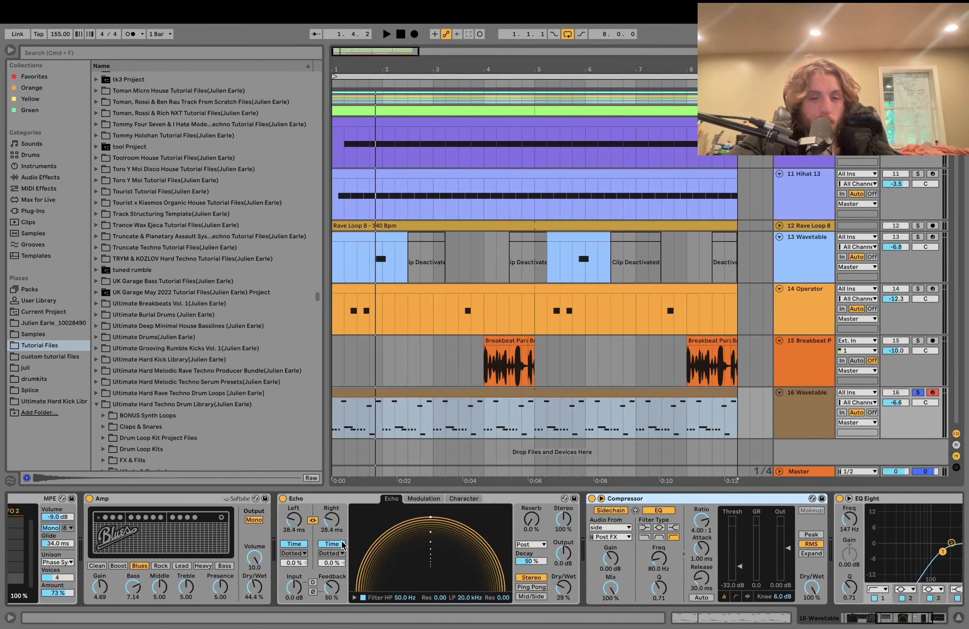
pyautogui.hscroll(5, 218, 585)
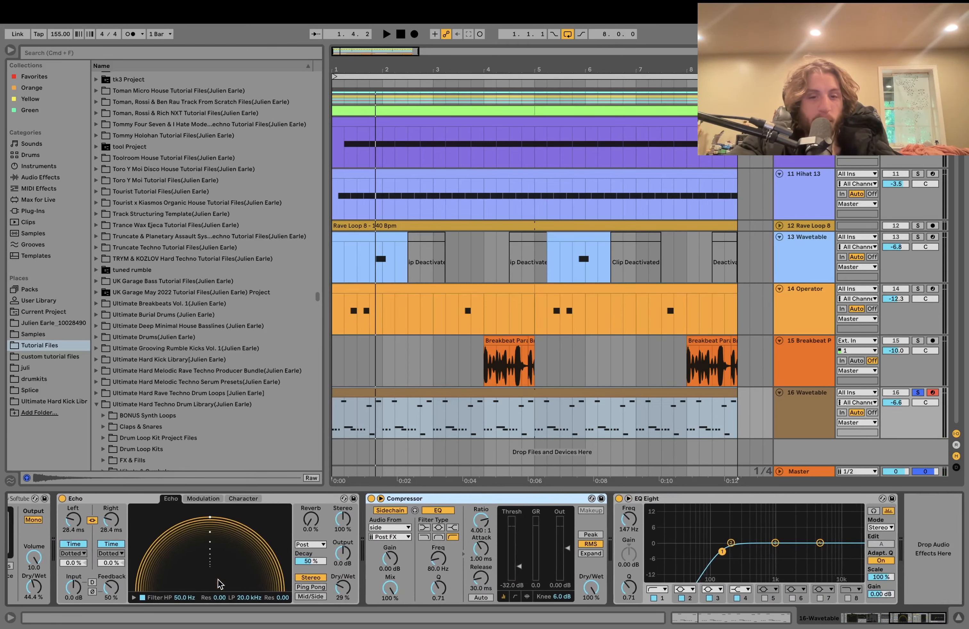
pyautogui.press('space')
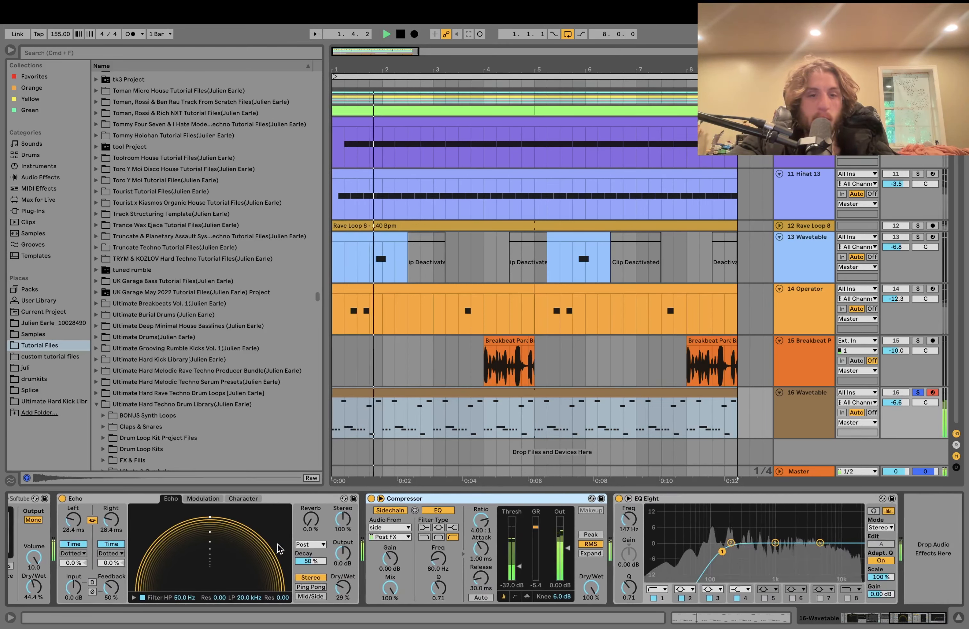
pyautogui.press('space')
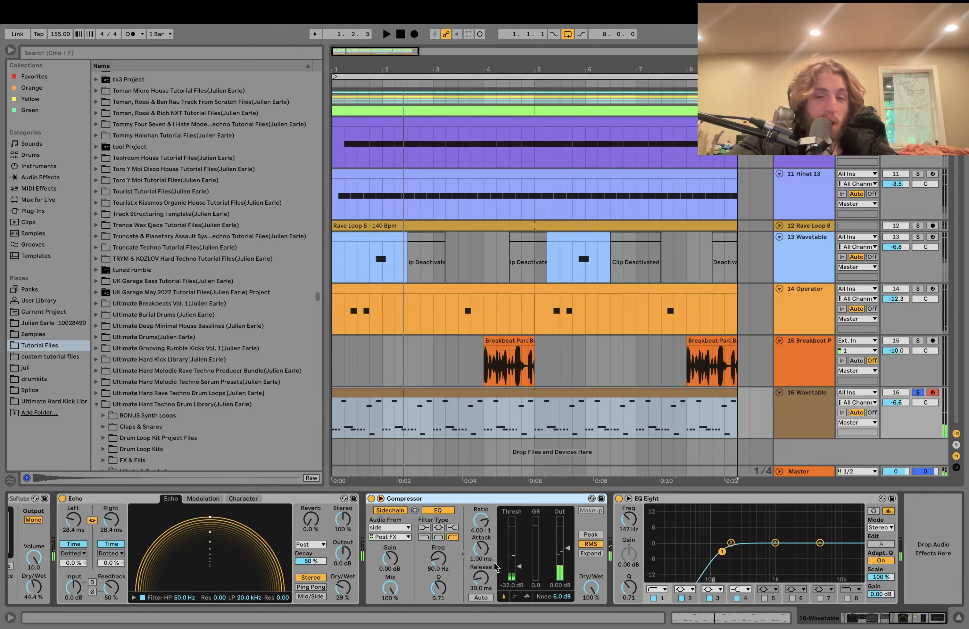
# Unsolo the 16 Wavetable track, play the full mix, fold all the tracks, and reselect only 16 Wavetable
pyautogui.click(918, 393)
pyautogui.press('space')
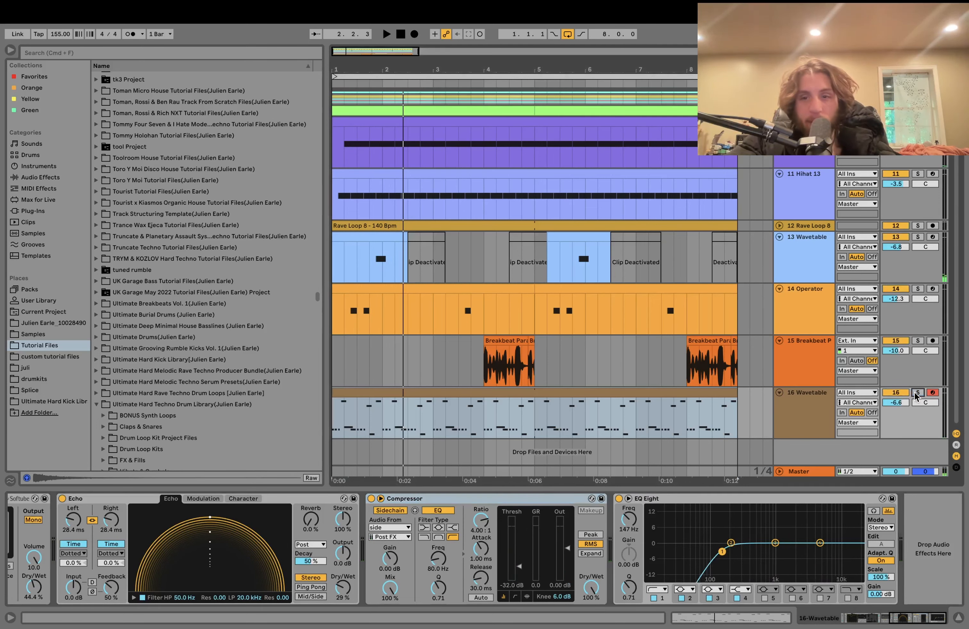
pyautogui.click(819, 394)
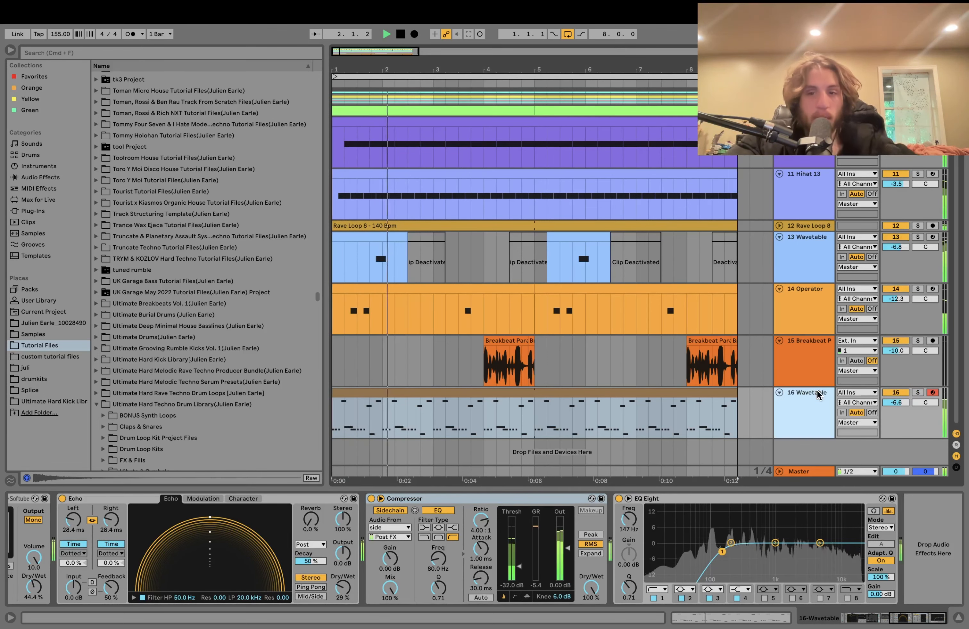
pyautogui.press('super+a')
pyautogui.hotkey('alt', 'u')
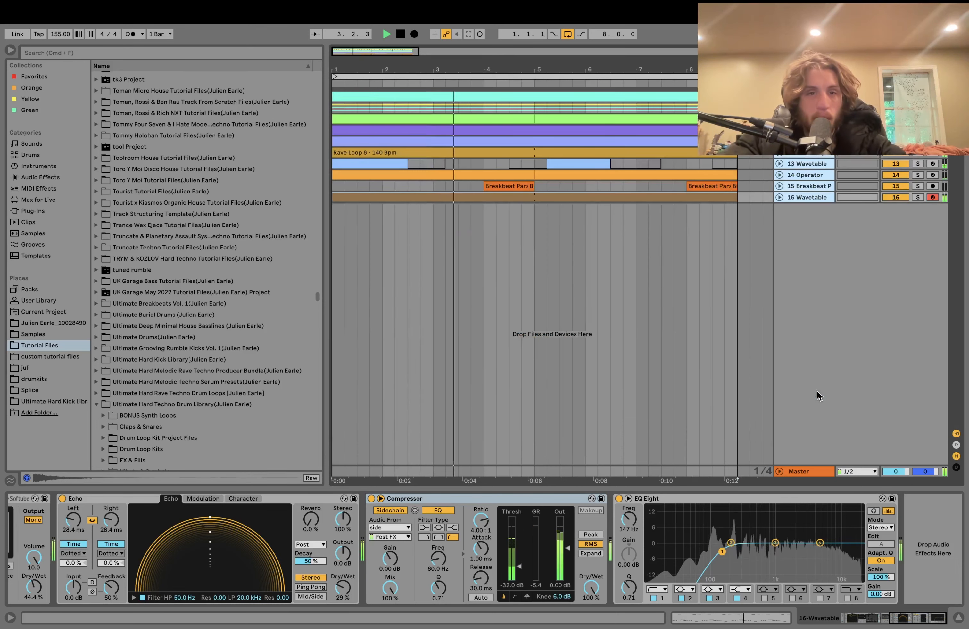
pyautogui.click(795, 196)
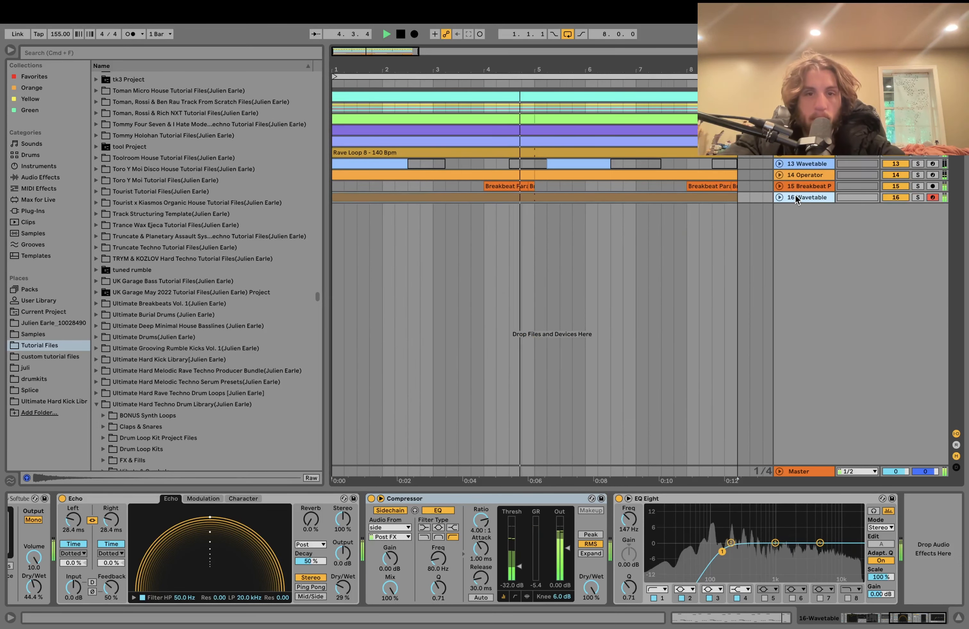
pyautogui.press('space')
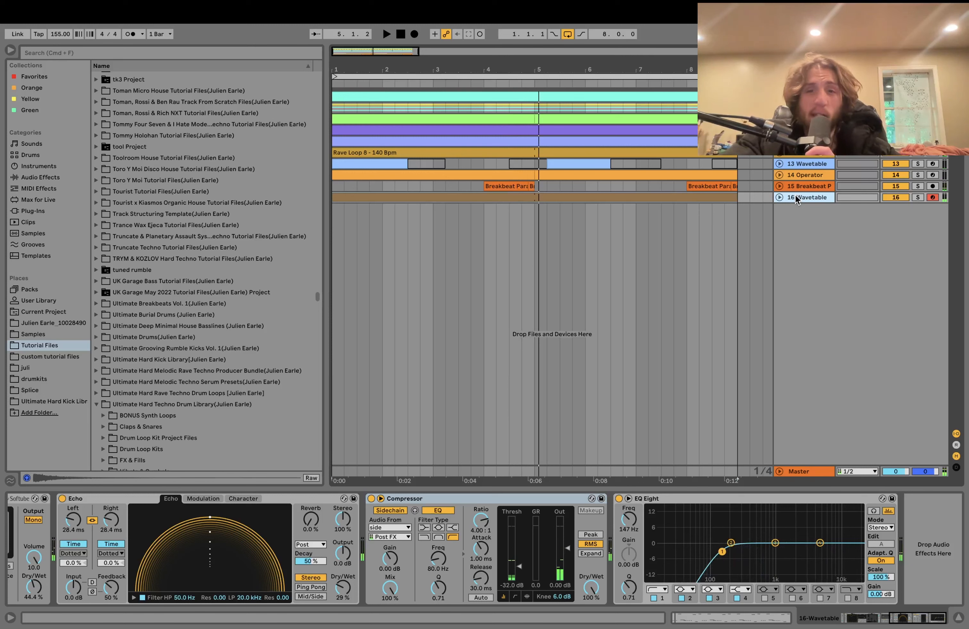